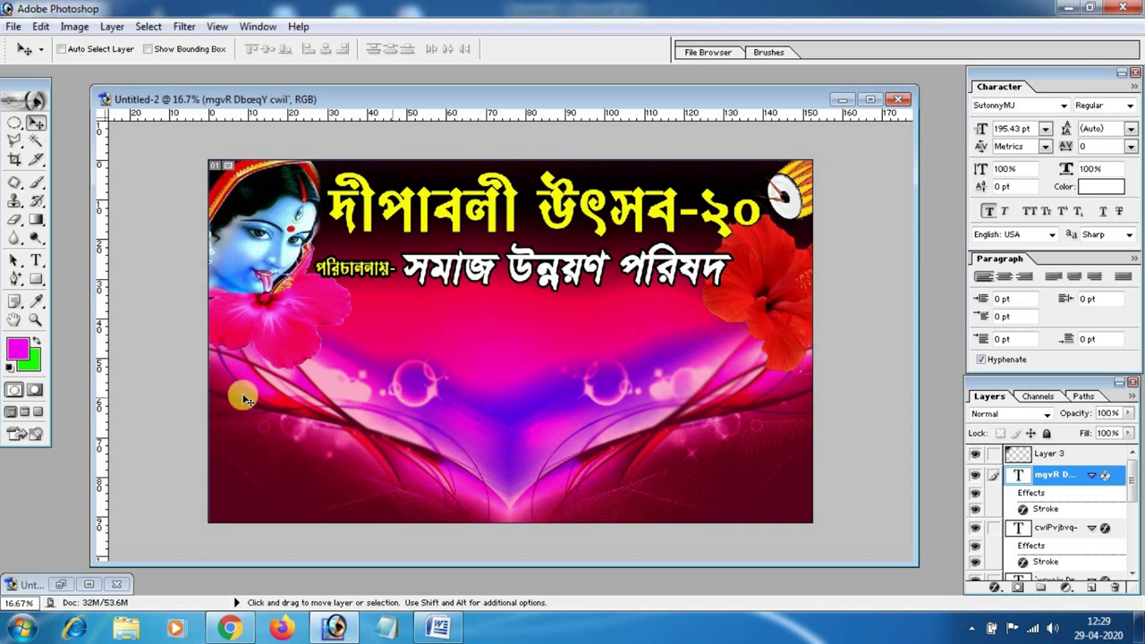
Open all four singer photos from the Clipart for DTP > celebrity folder
double_click(15, 508)
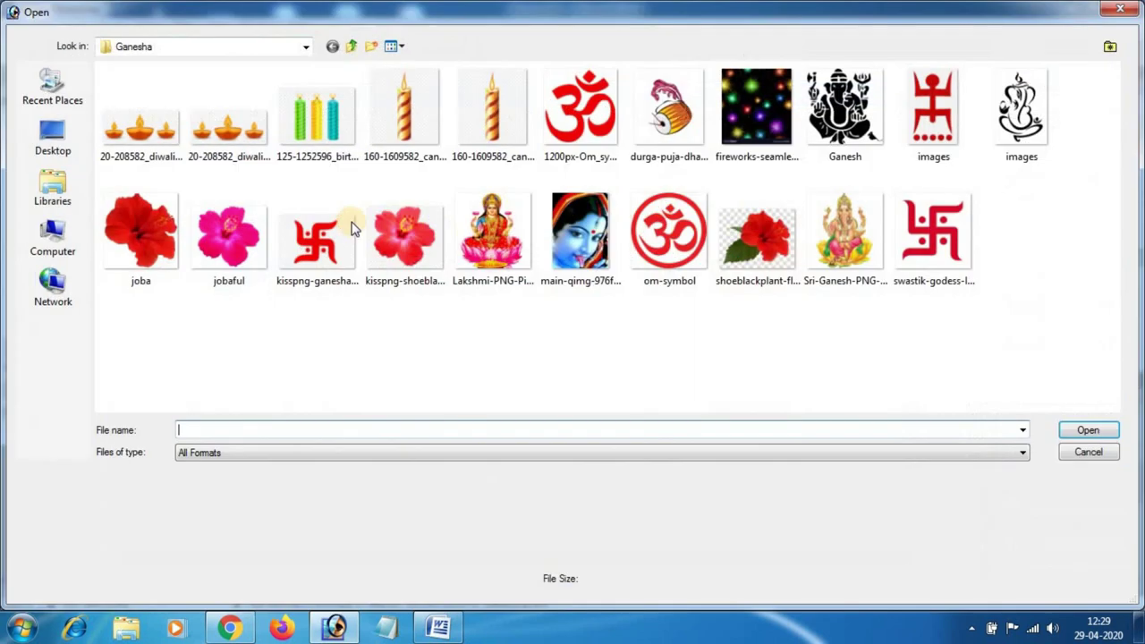
click(354, 49)
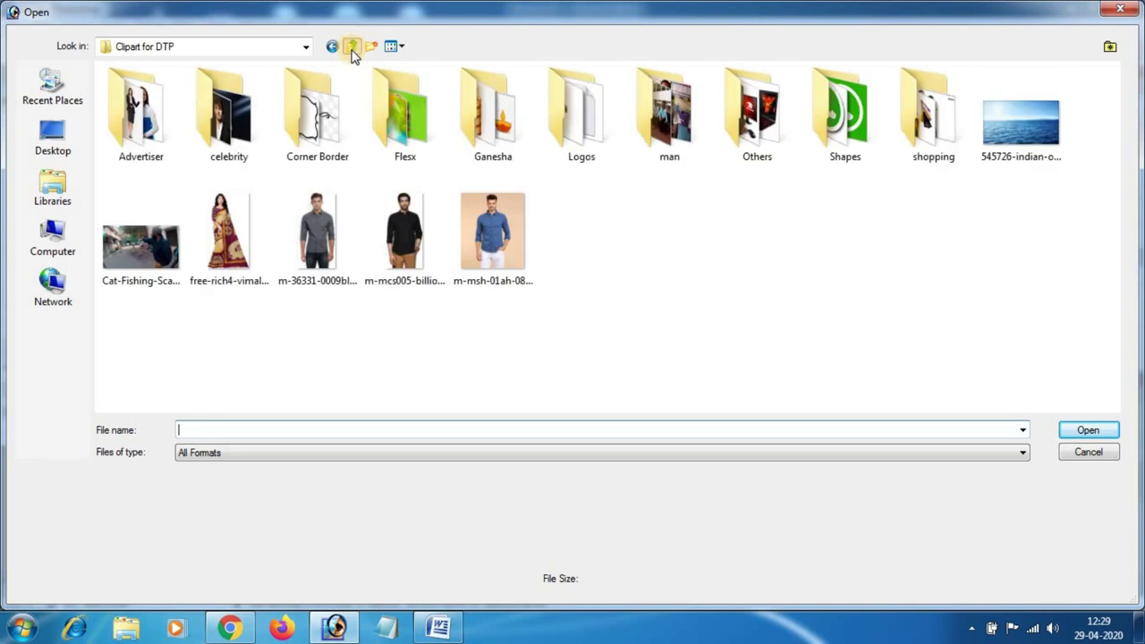
double_click(228, 116)
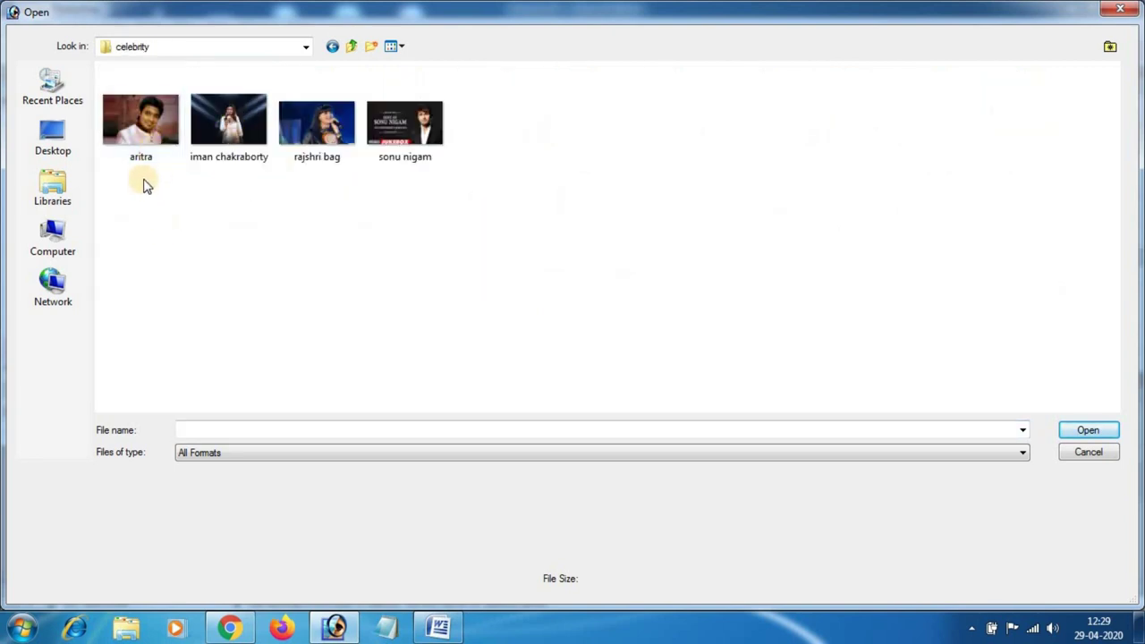
drag(146, 185, 460, 114)
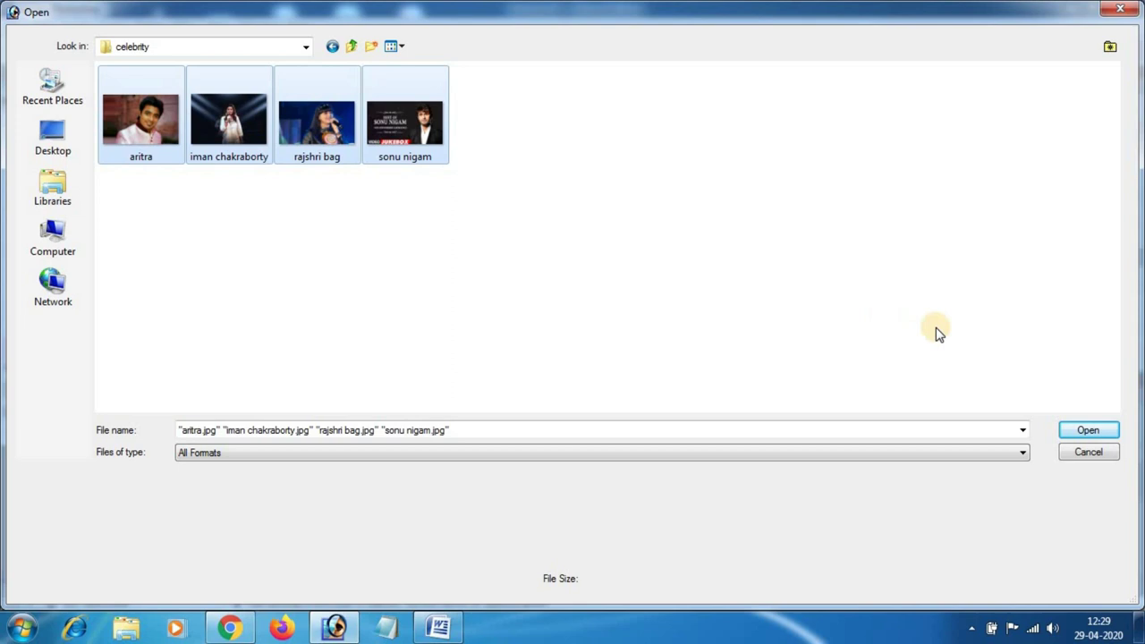
click(1086, 431)
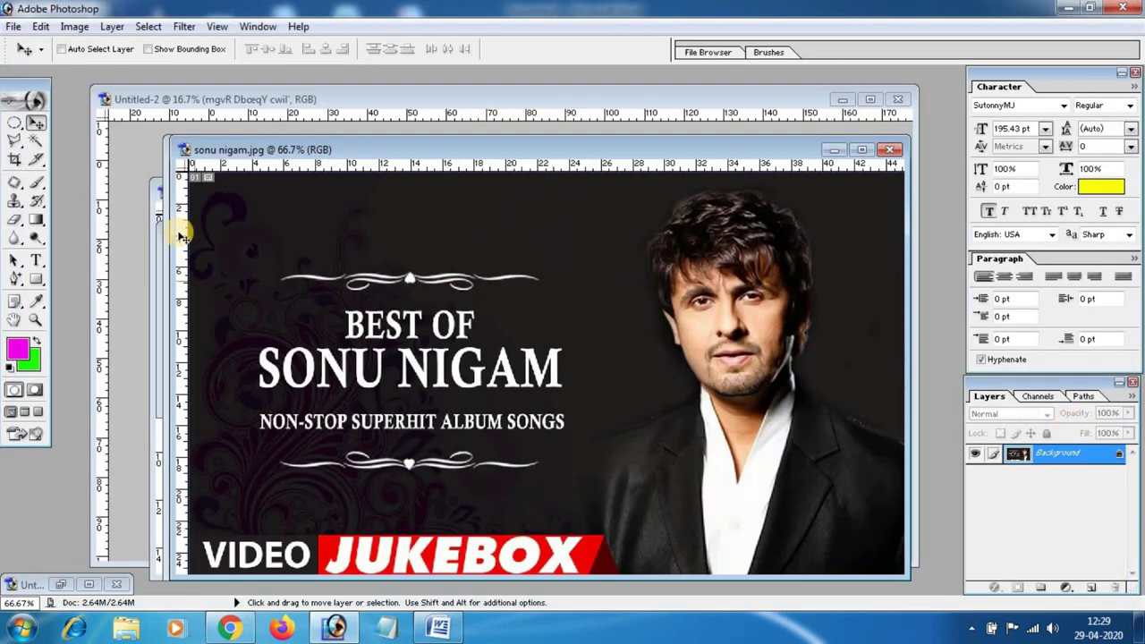
Draw an elliptical marquee selection around the singer in the first photo
click(15, 126)
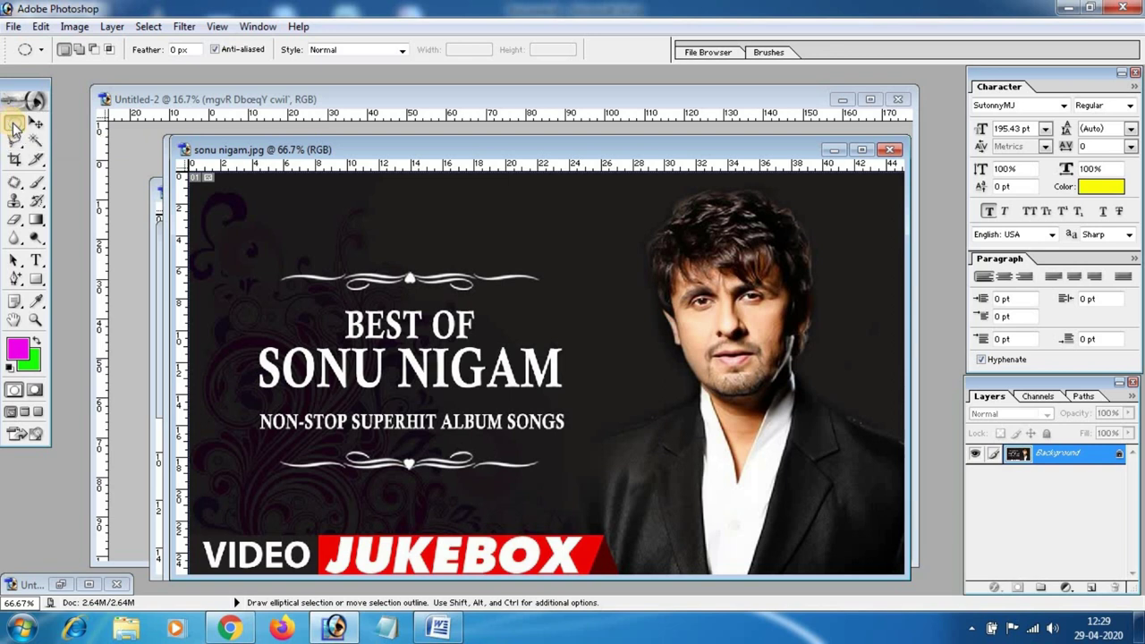
click(15, 126)
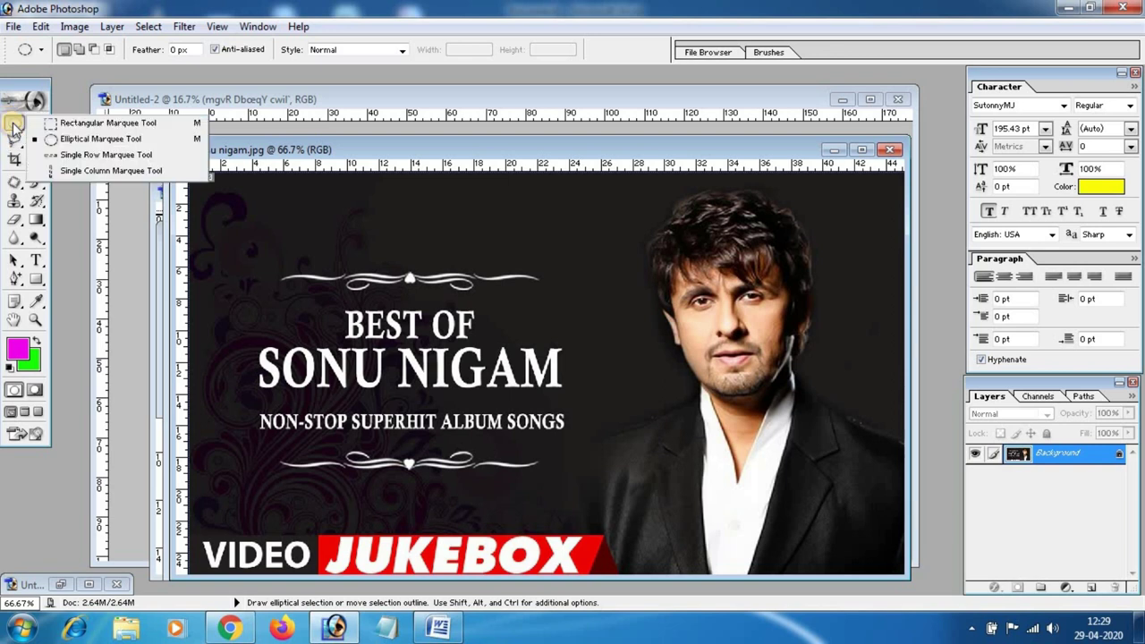
click(62, 125)
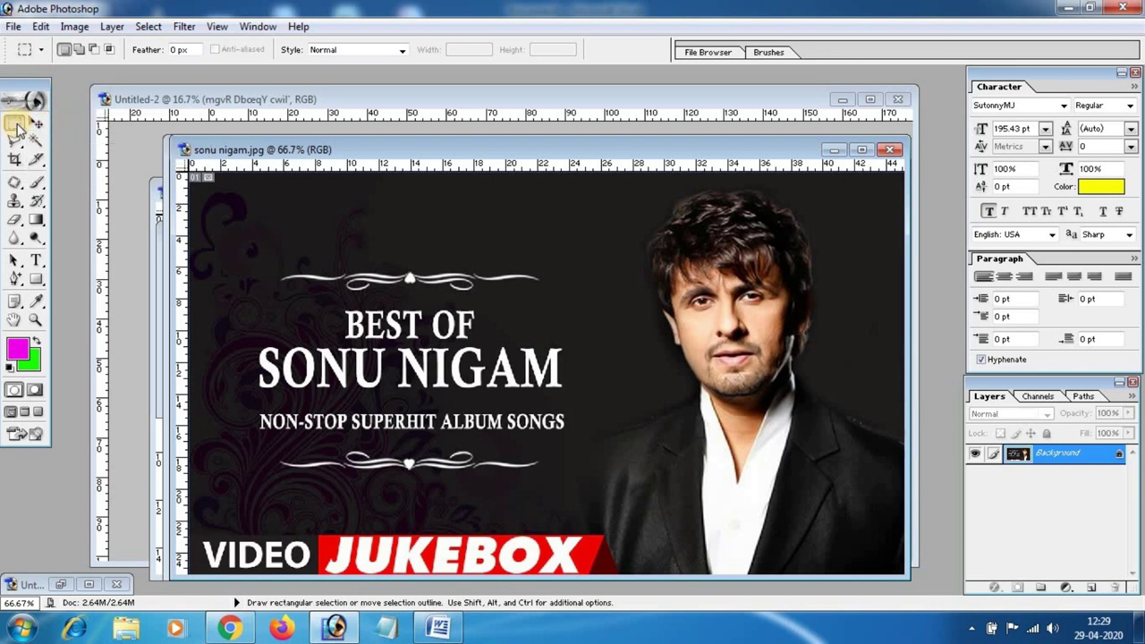
click(17, 128)
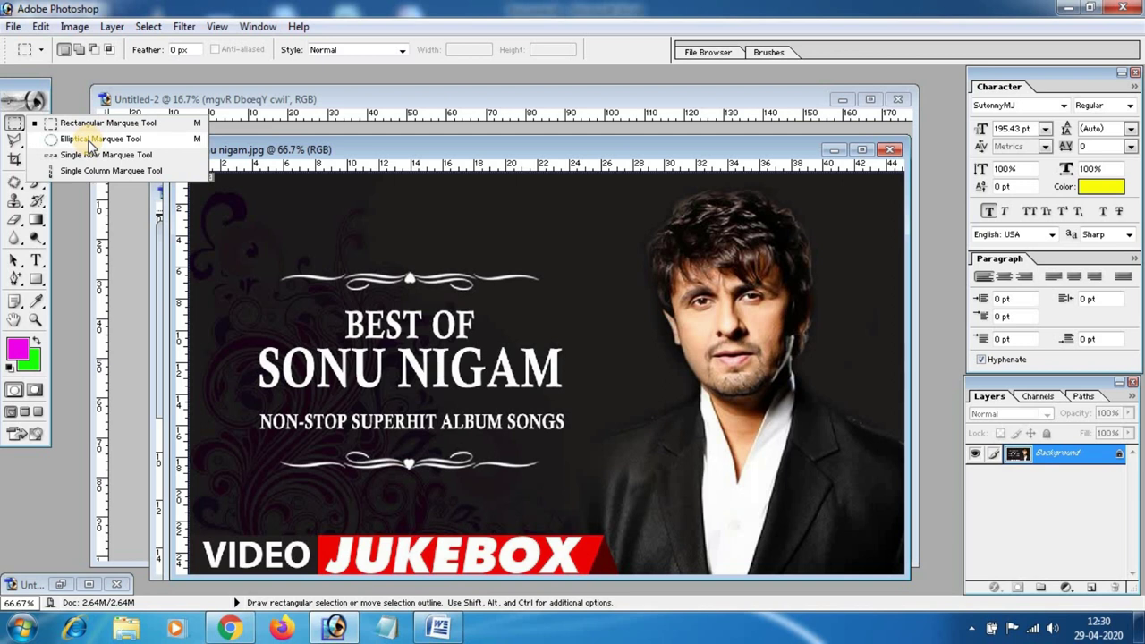
click(89, 140)
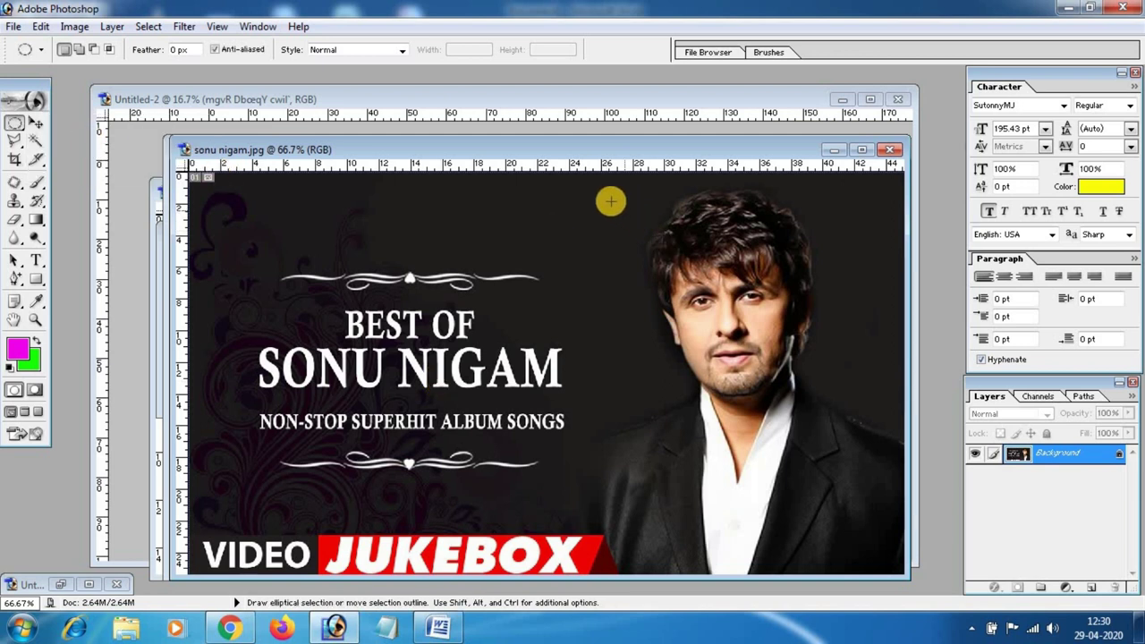
drag(576, 175, 887, 539)
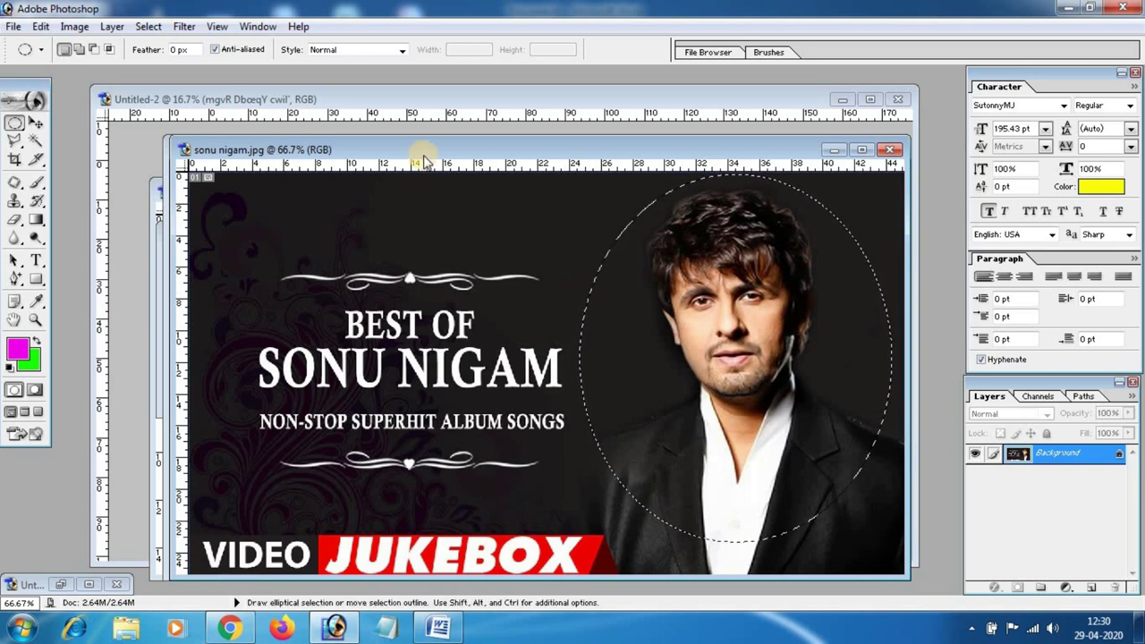
Switch to the Move tool and bring the Untitled-2 banner window forward
mouse_move(429, 149)
mouse_down()
mouse_move(254, 145)
mouse_move(369, 149)
mouse_up()
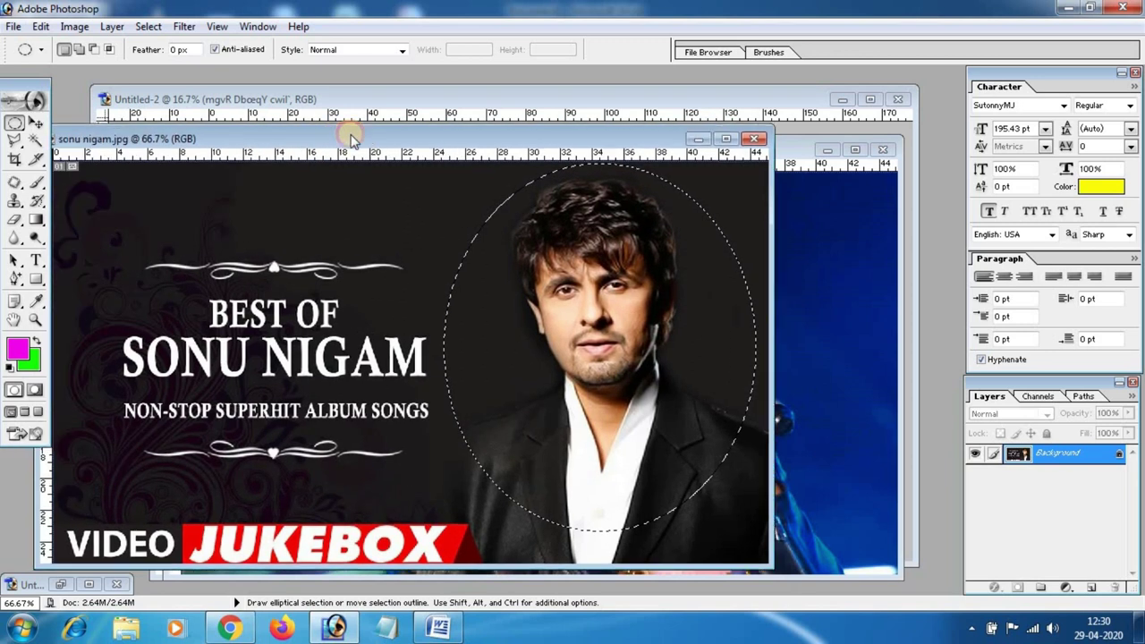
click(37, 124)
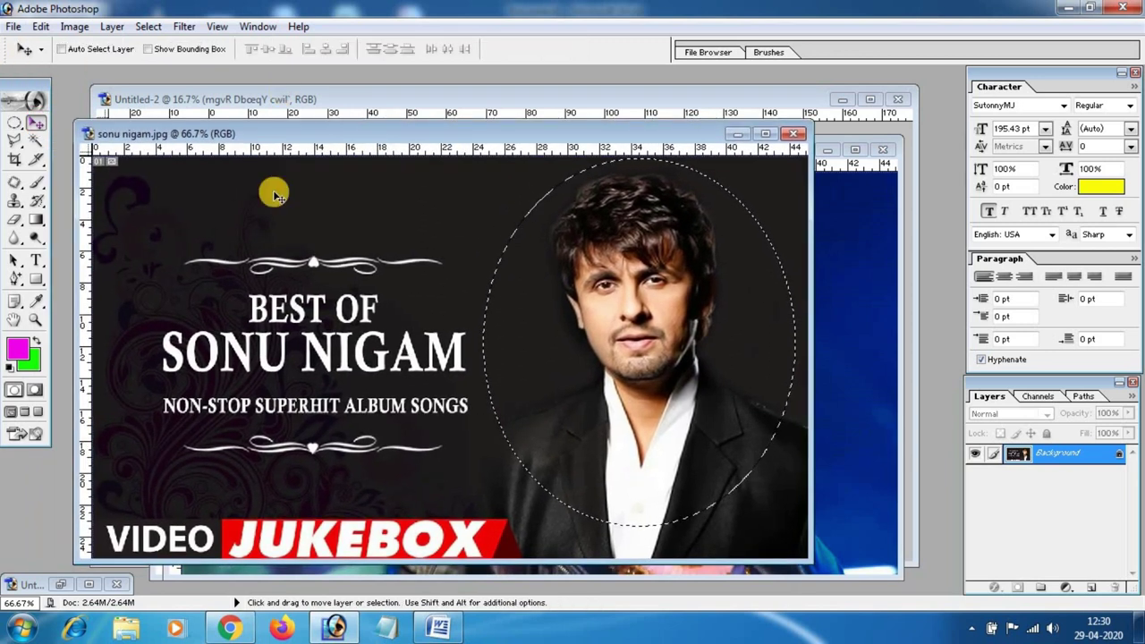
click(779, 98)
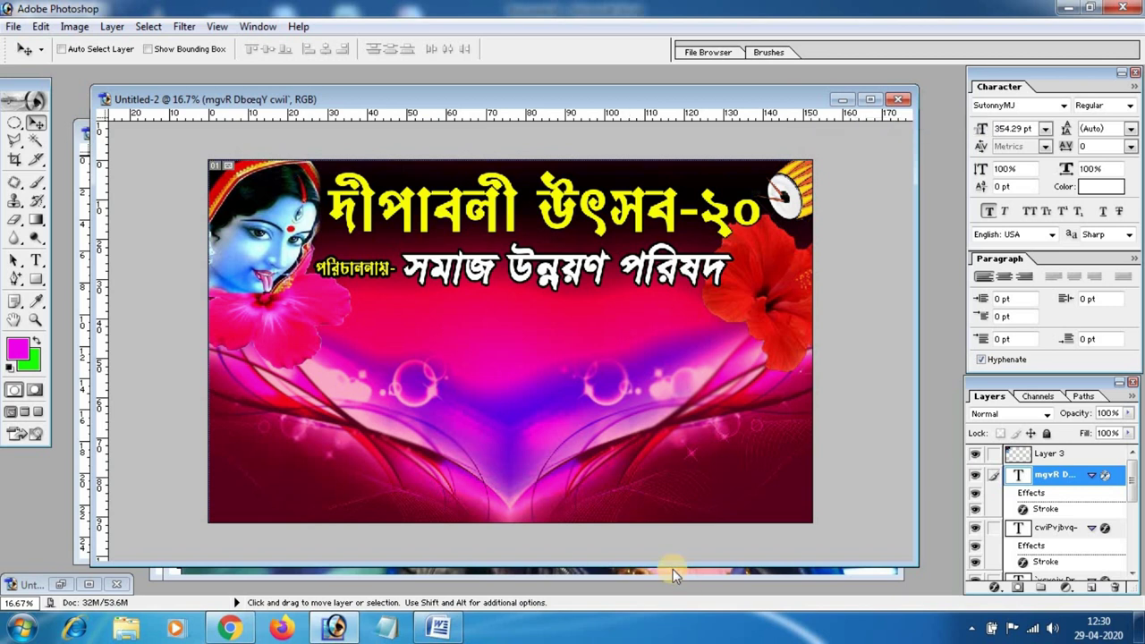
Drag the oval singer selection onto the banner below the subtitle
click(673, 569)
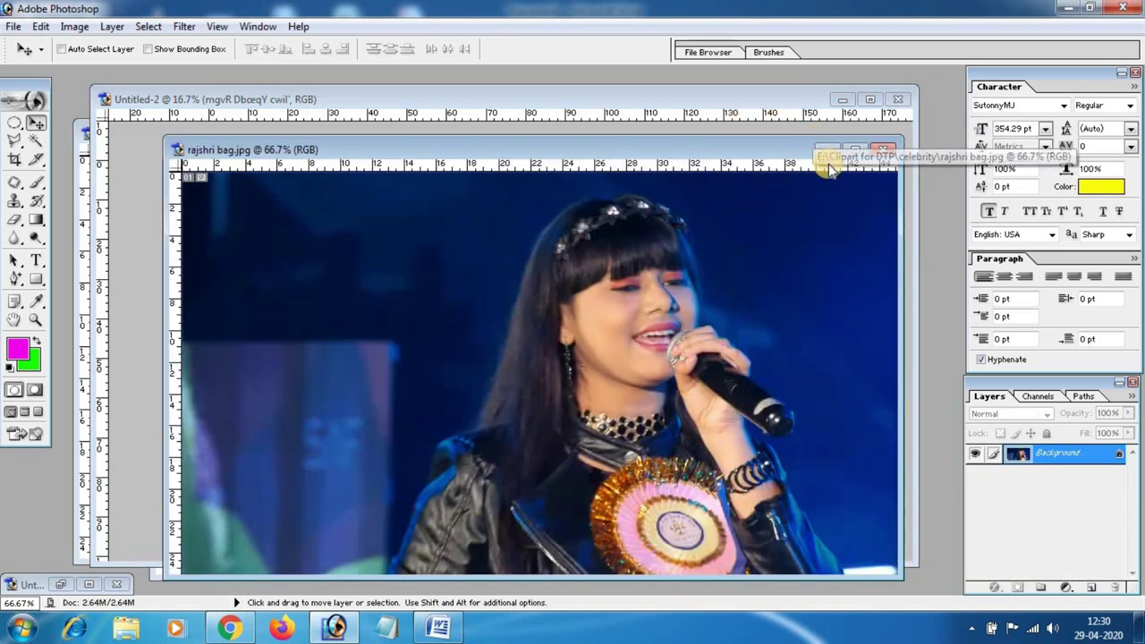
click(730, 99)
drag(728, 97, 808, 103)
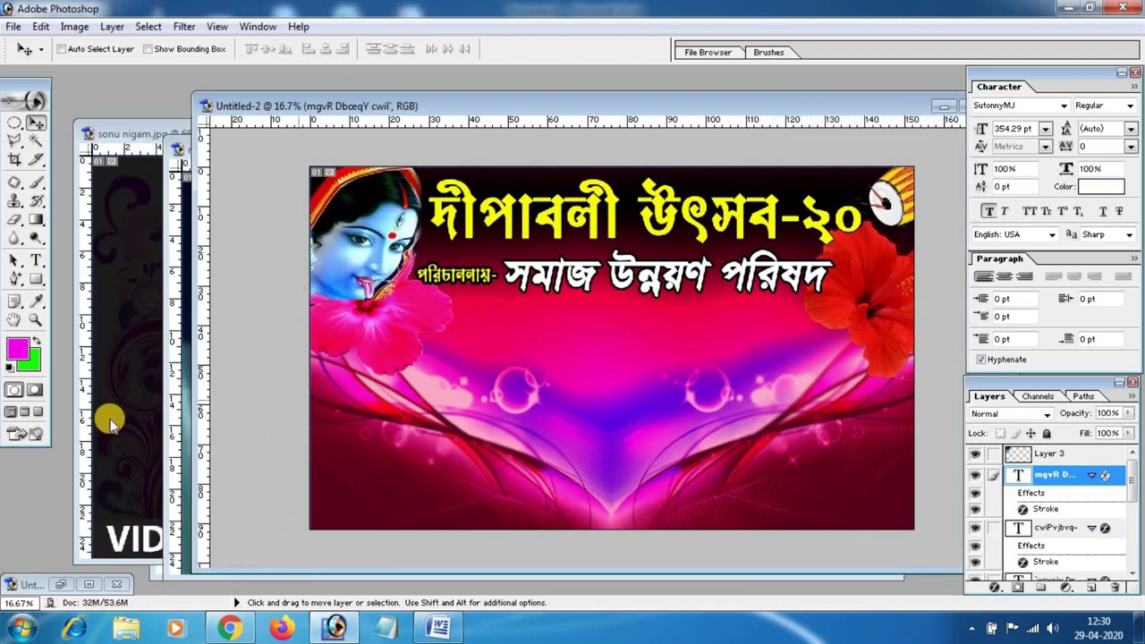
click(109, 416)
mouse_move(637, 317)
mouse_down()
mouse_move(843, 331)
mouse_move(543, 338)
mouse_up()
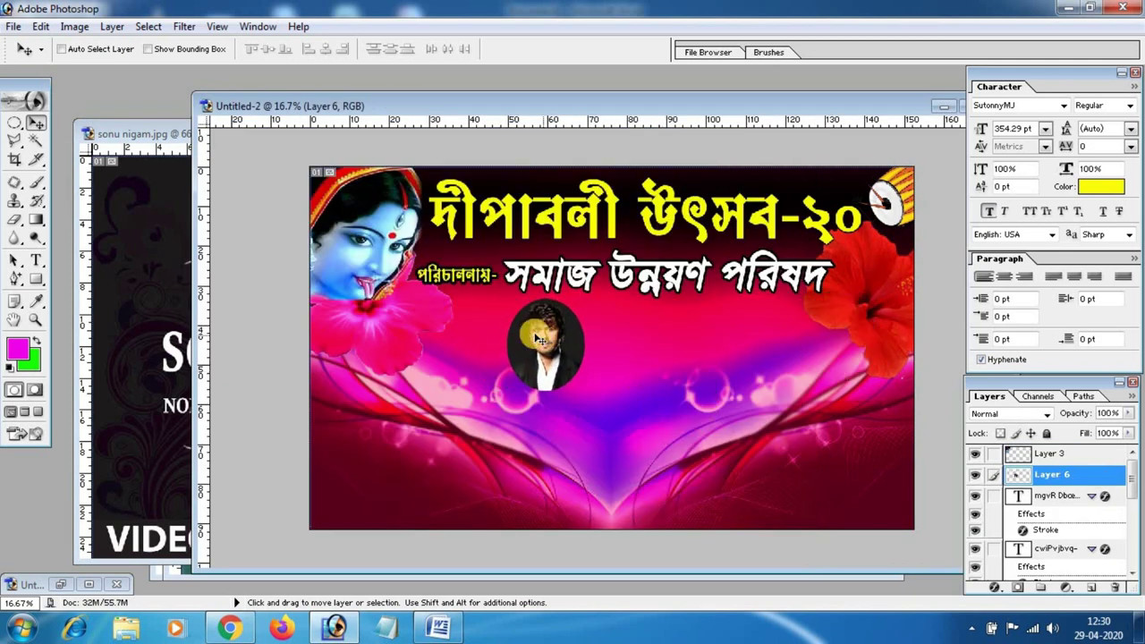
Close the first singer's photo without saving and show the second singer's photo
click(143, 404)
click(166, 366)
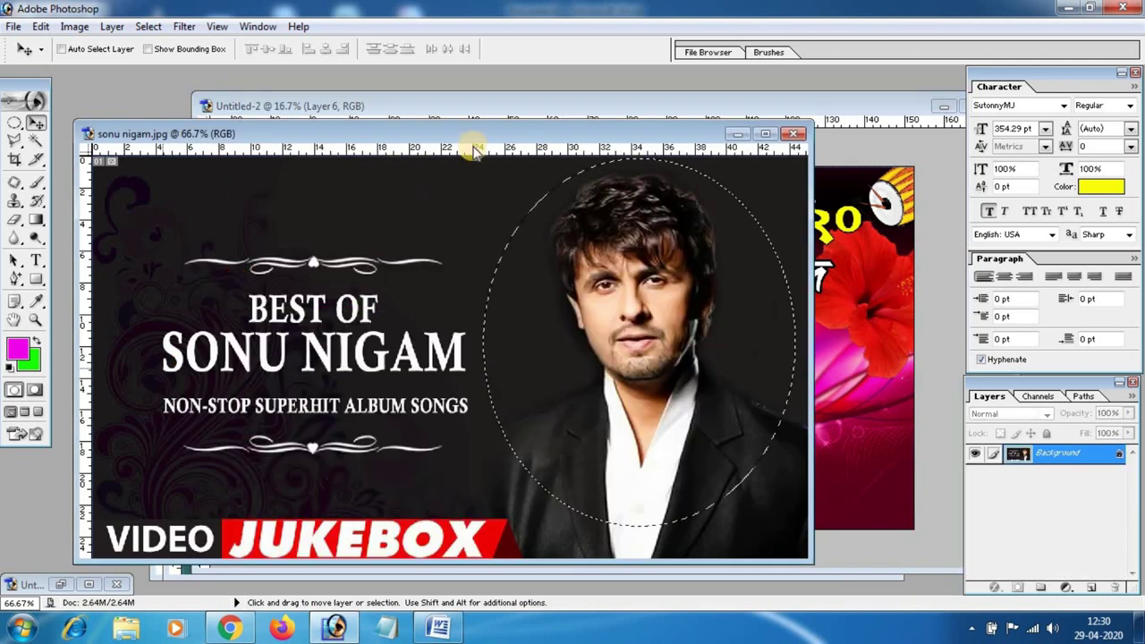
click(794, 132)
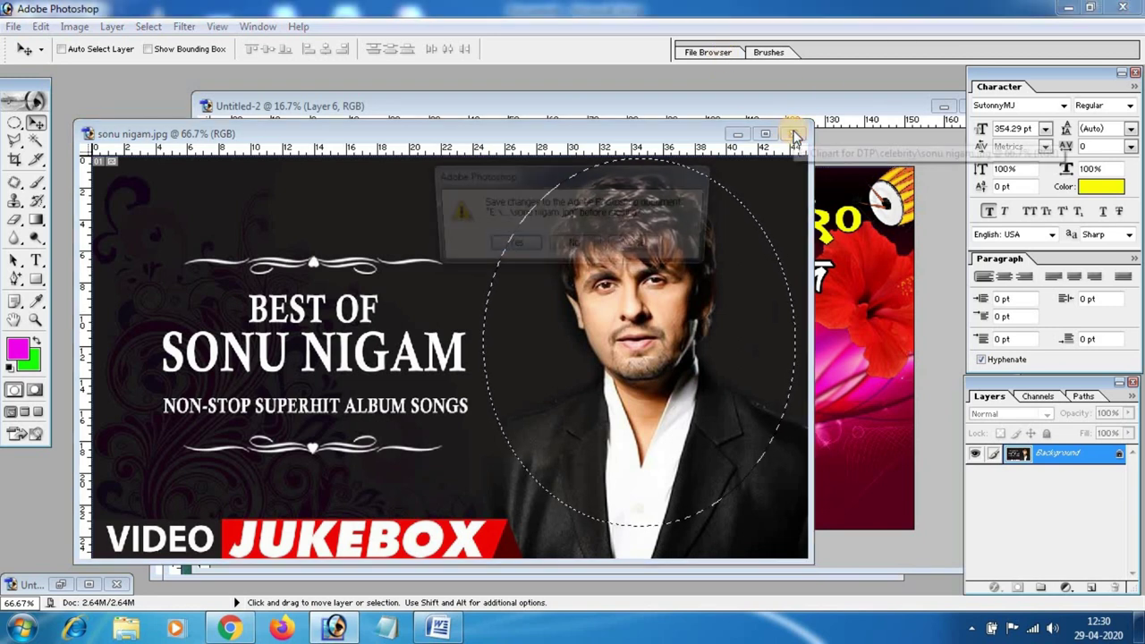
click(575, 245)
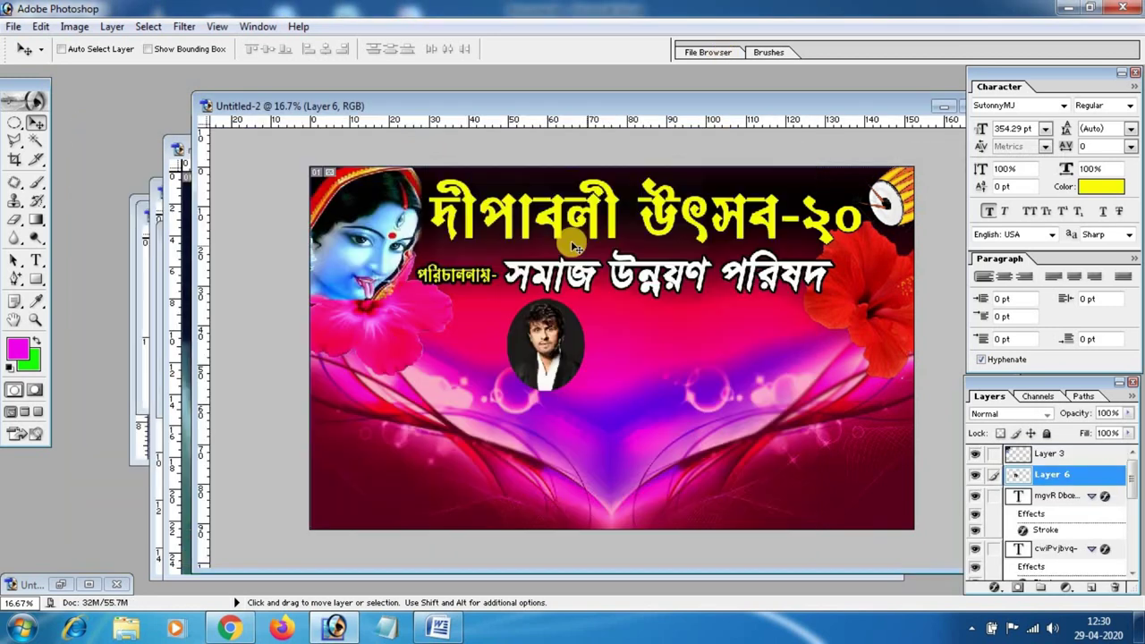
click(178, 400)
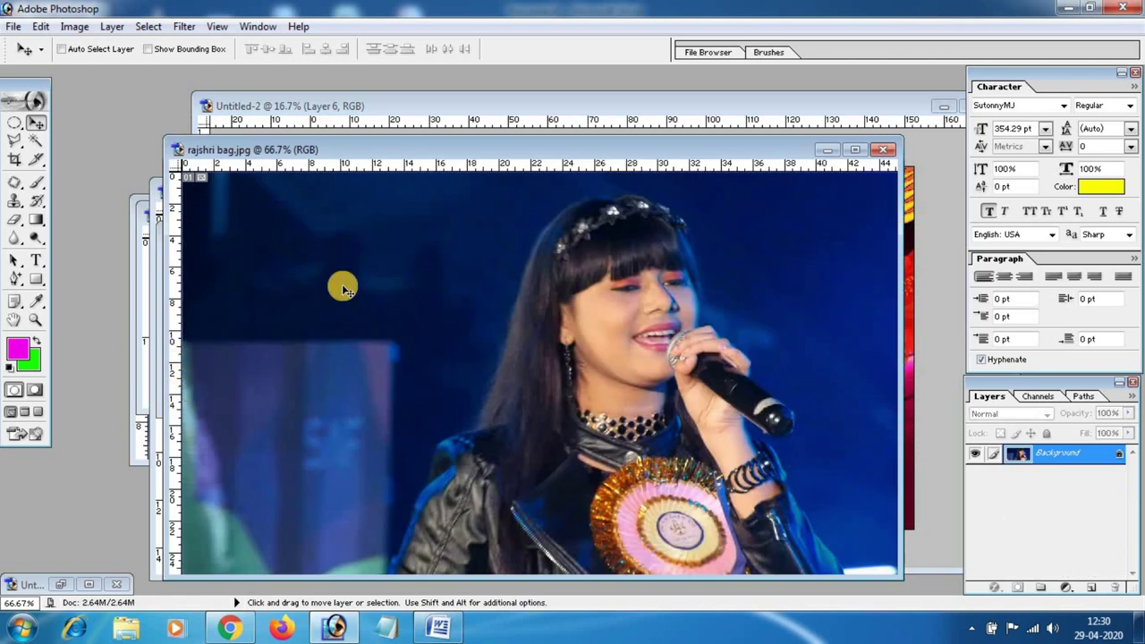
Select an oval around the second singer and drag it onto the banner as Layer 7
click(12, 125)
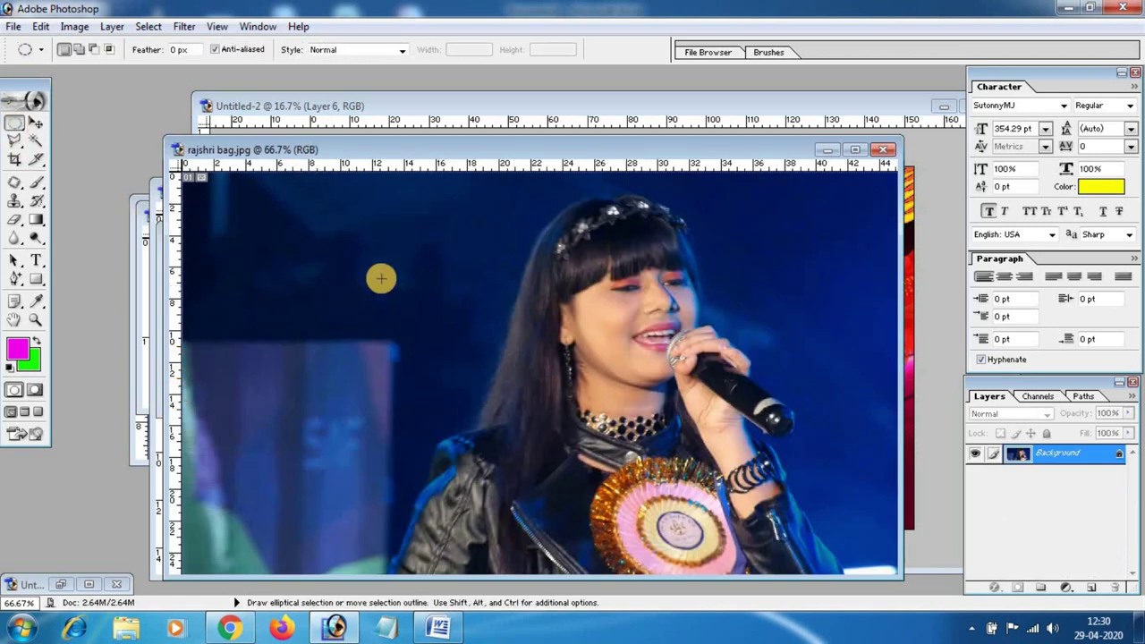
drag(446, 183, 786, 577)
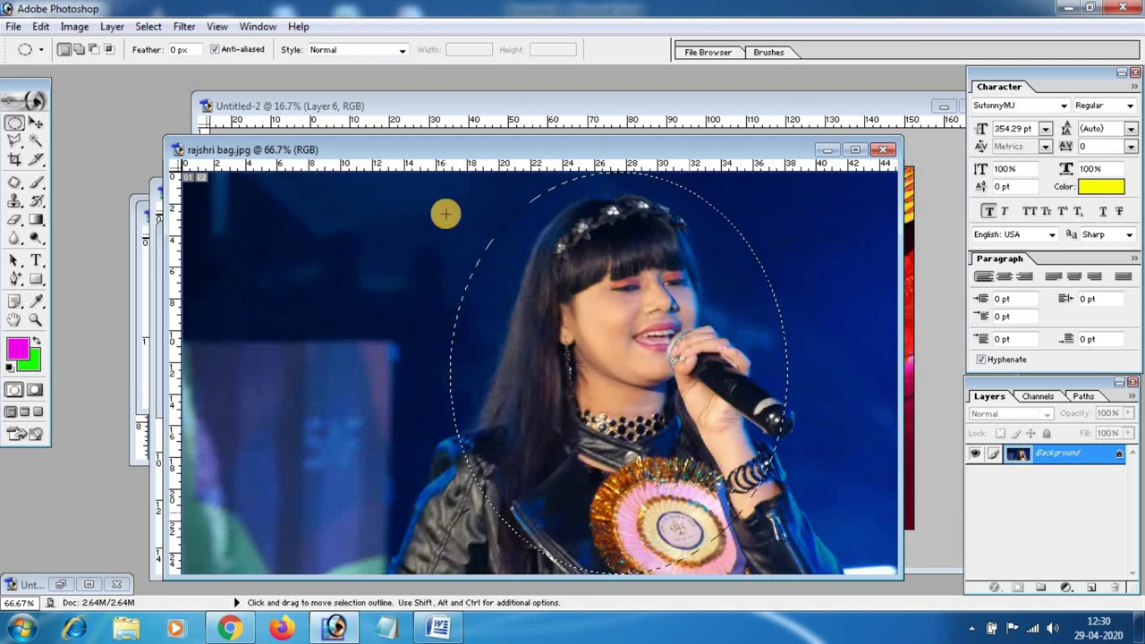
click(36, 122)
mouse_move(638, 331)
mouse_down()
mouse_move(927, 289)
mouse_move(630, 339)
mouse_up()
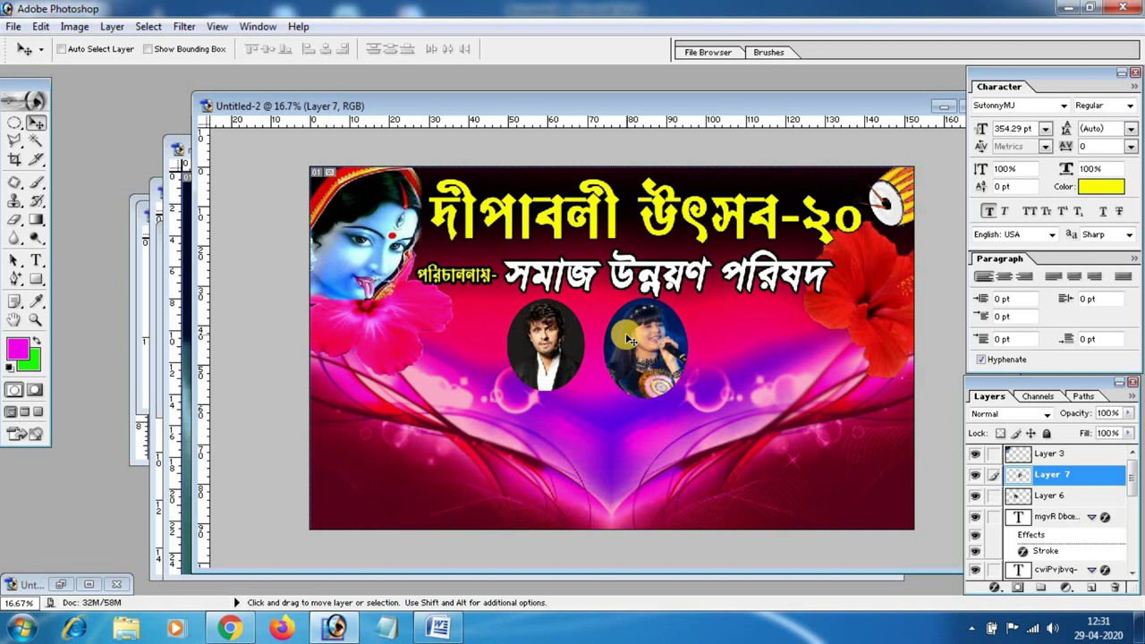
Scale the second portrait to about 88% by 90% and nudge it right
key(ctrl+t)
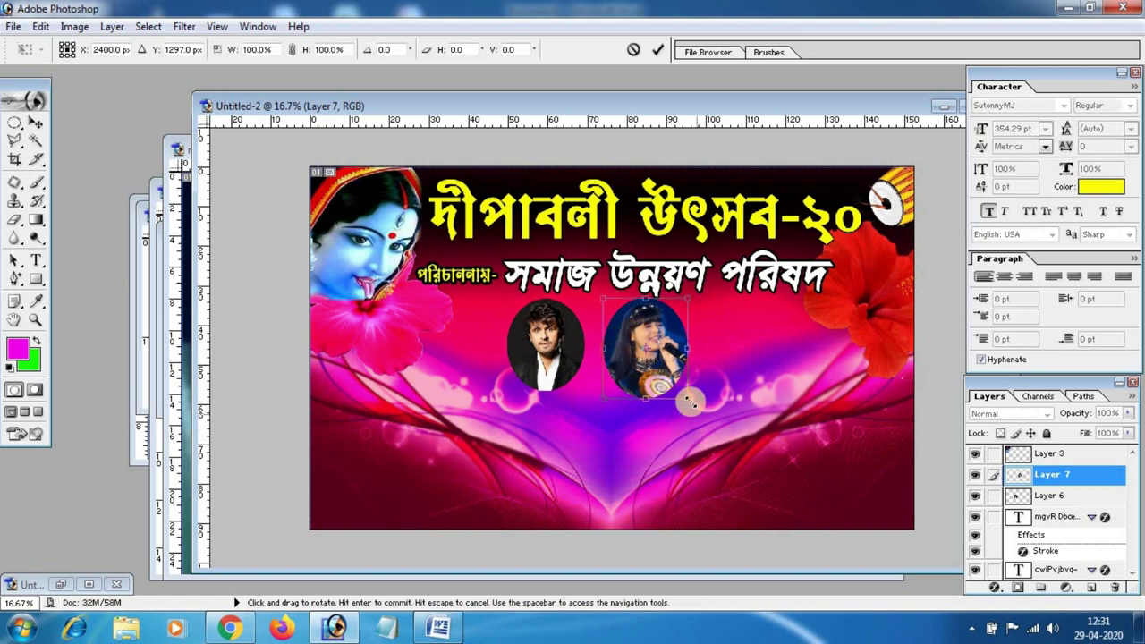
drag(690, 401, 682, 387)
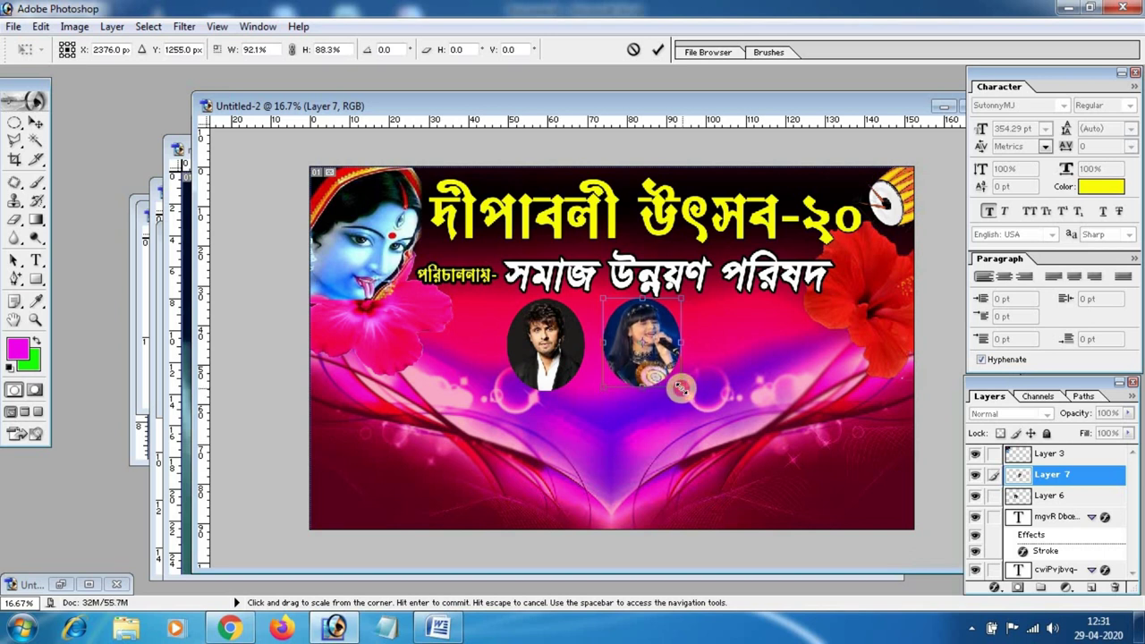
drag(679, 387, 679, 392)
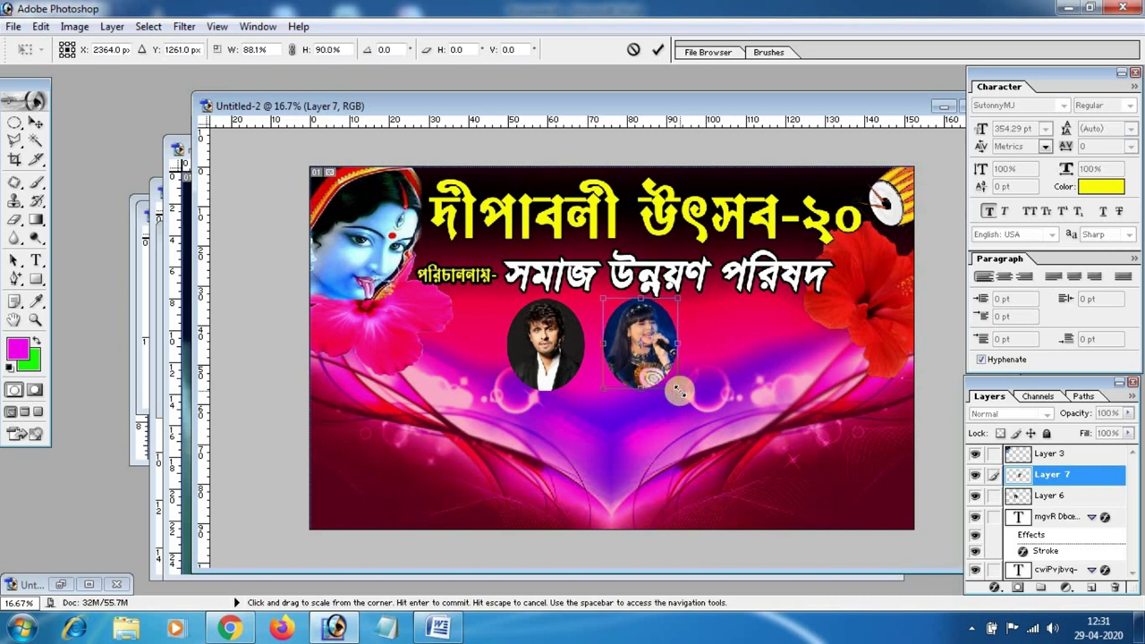
key(Return)
drag(660, 333, 666, 337)
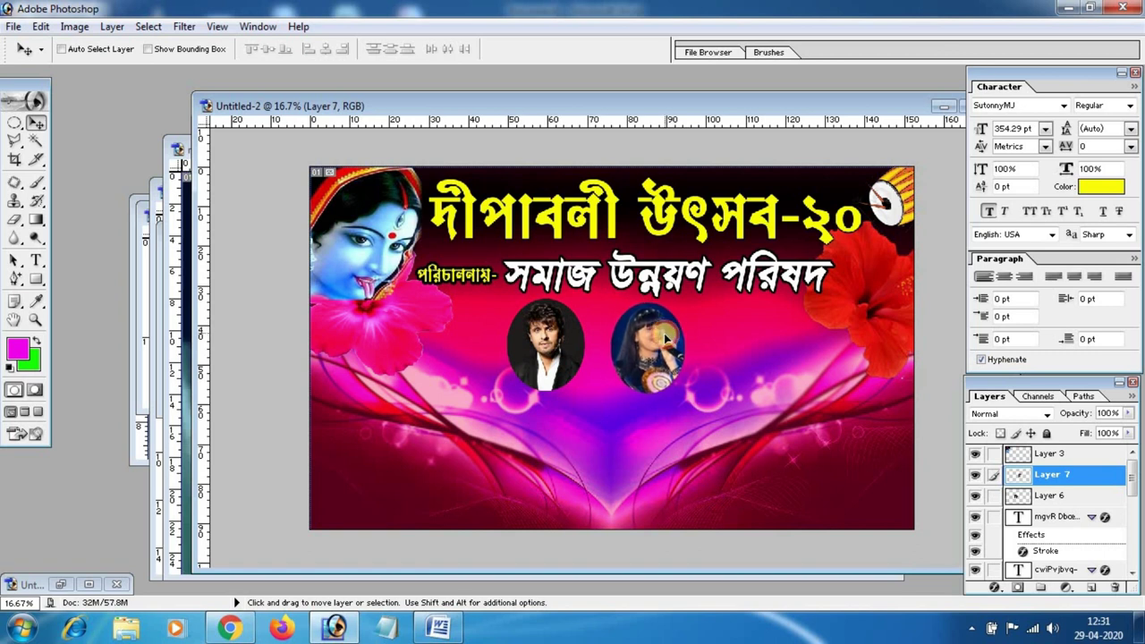
Close the second singer's source photo without saving
click(178, 471)
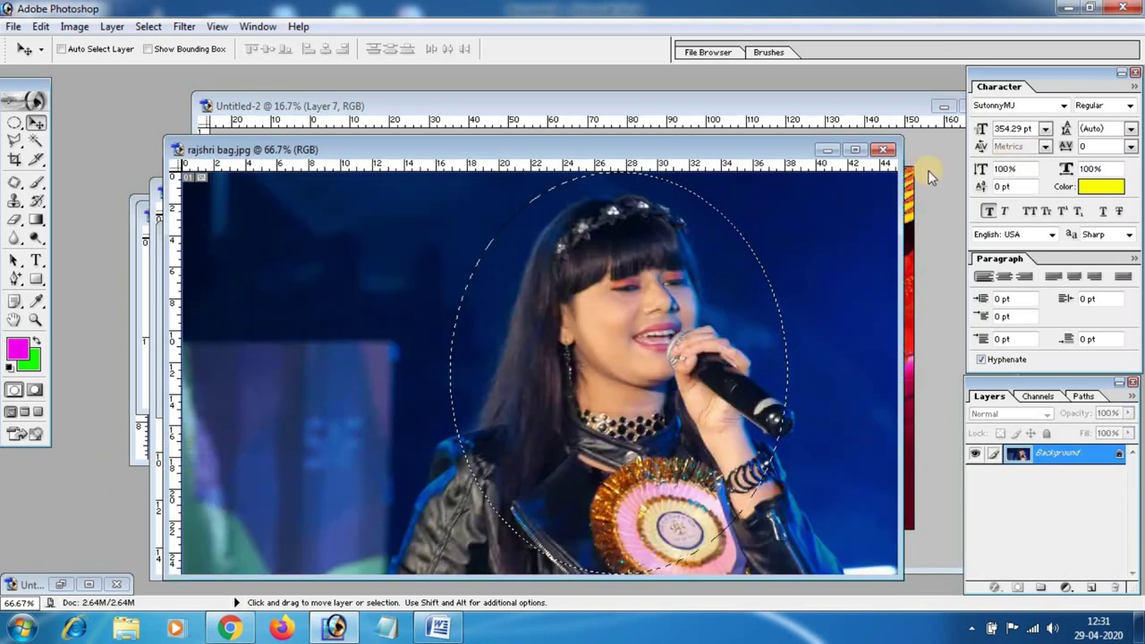
click(883, 151)
click(573, 247)
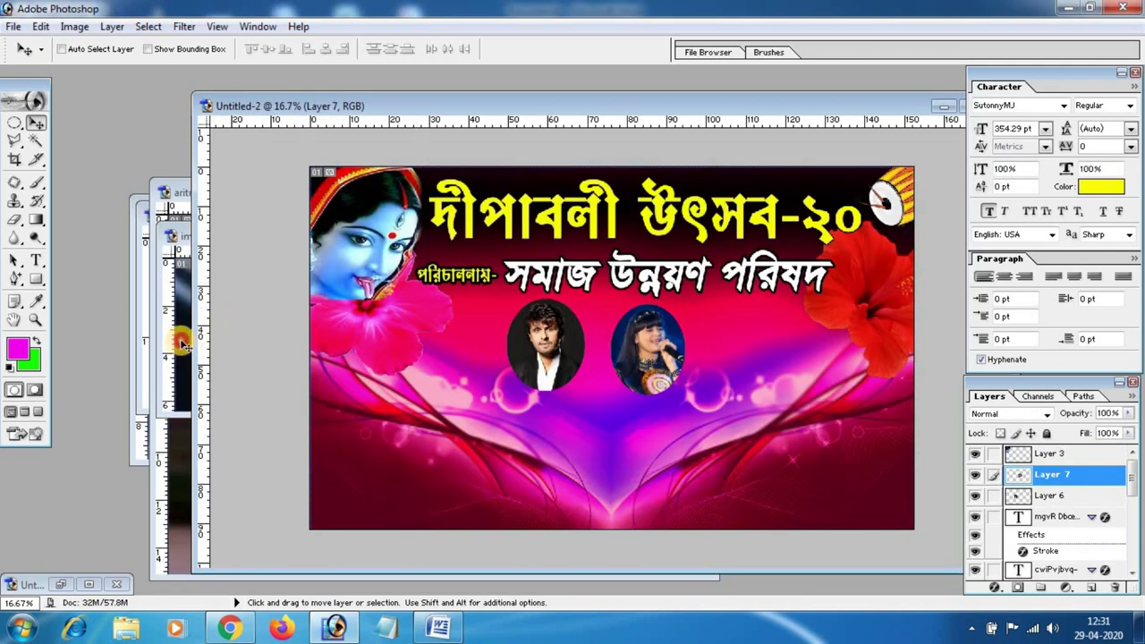
Select an oval around the third singer's head and drag it onto the banner as Layer 8
click(182, 345)
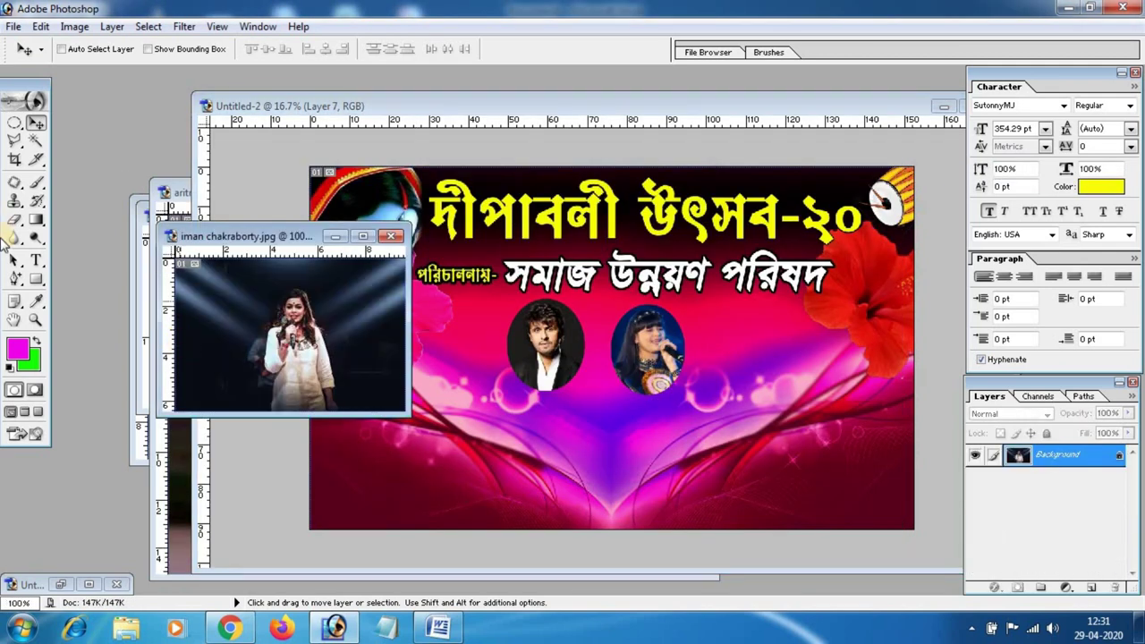
click(14, 125)
mouse_move(261, 281)
mouse_down()
mouse_move(331, 385)
mouse_move(329, 361)
mouse_up()
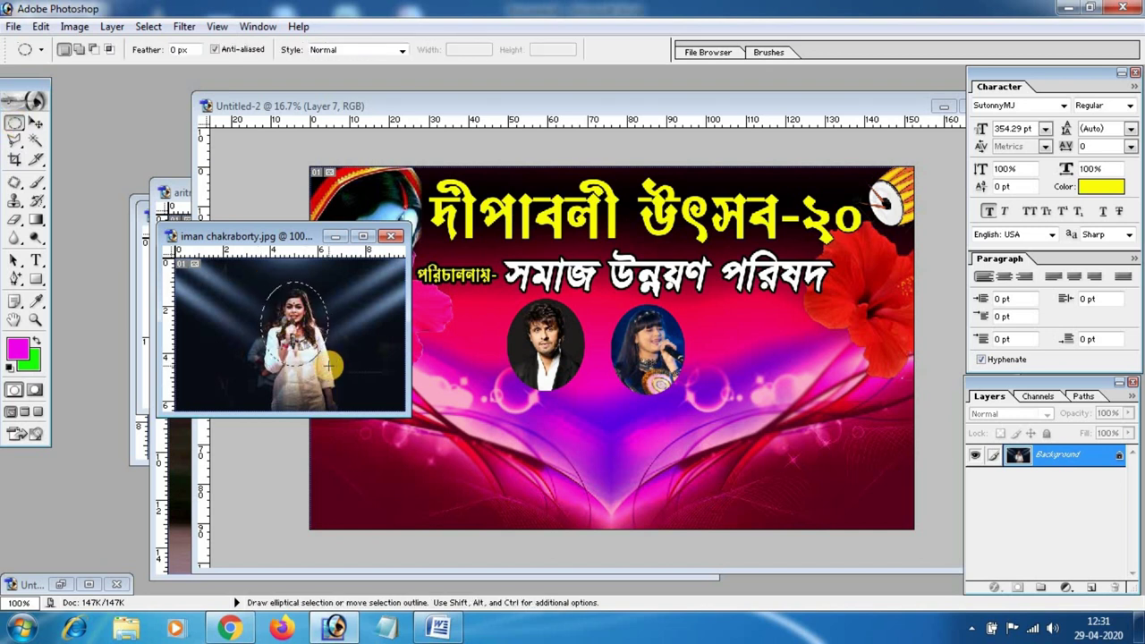
click(34, 121)
drag(383, 383, 537, 422)
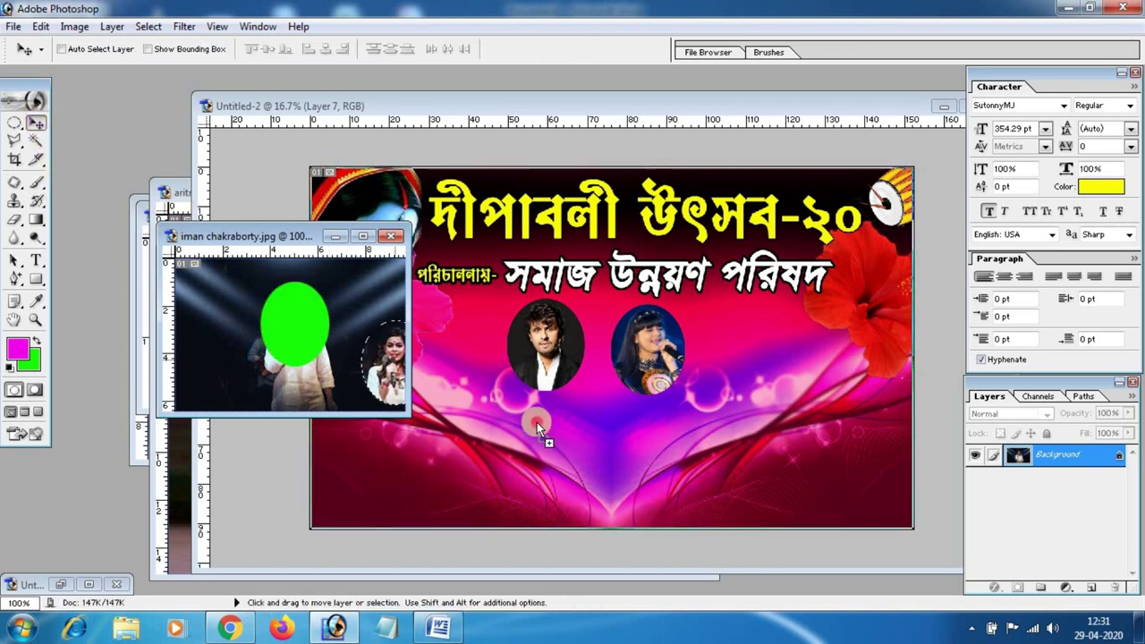
drag(723, 438, 721, 439)
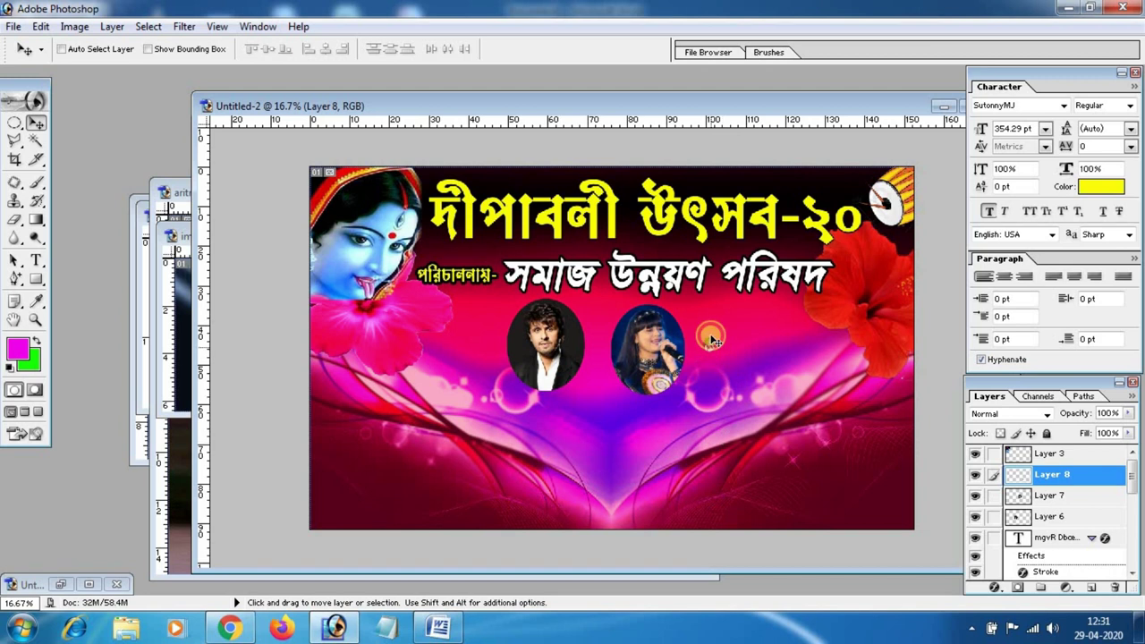
Free Transform the third portrait larger, then fine-tune it to match the other two
key(ctrl+t)
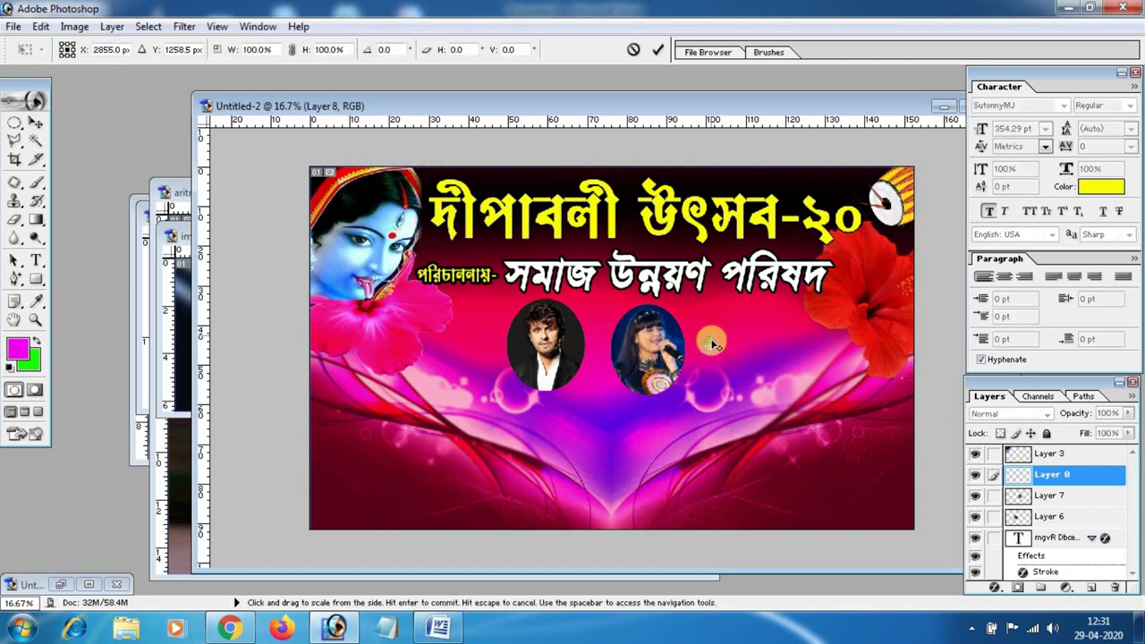
mouse_move(716, 351)
mouse_down()
mouse_move(781, 452)
mouse_move(749, 400)
mouse_move(772, 400)
mouse_move(756, 363)
mouse_up()
key(Return)
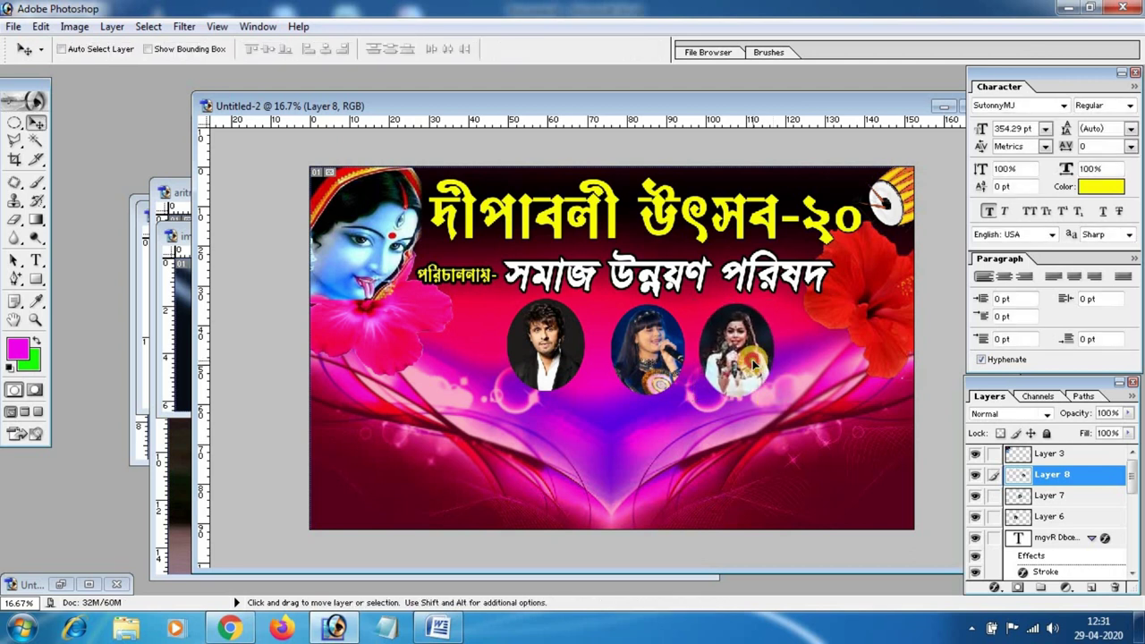
key(ctrl+t)
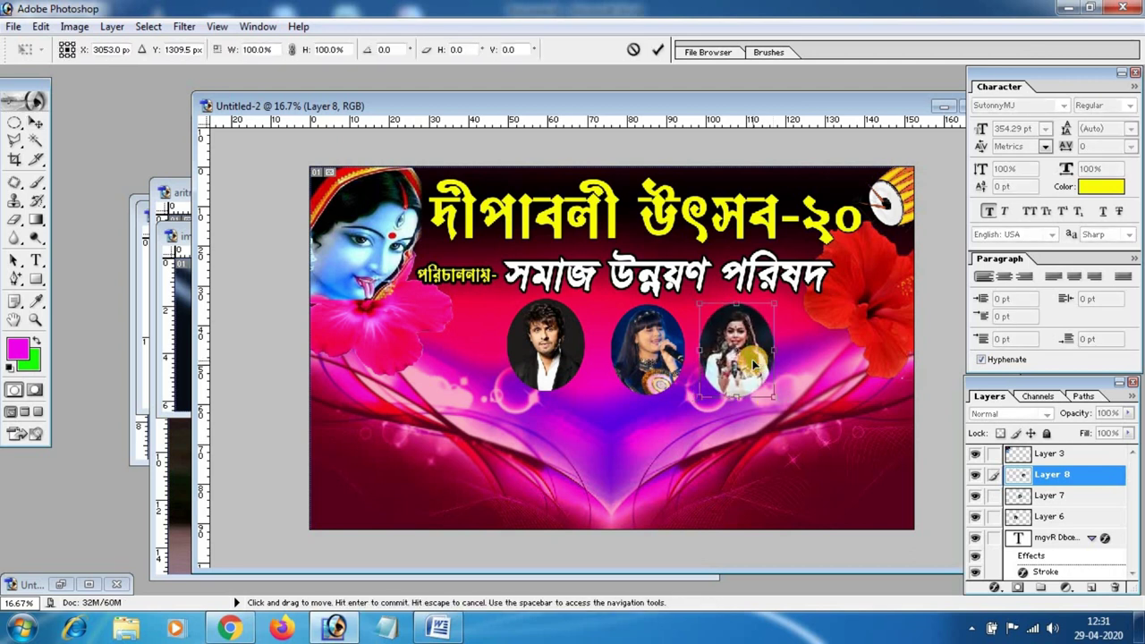
drag(773, 396, 769, 391)
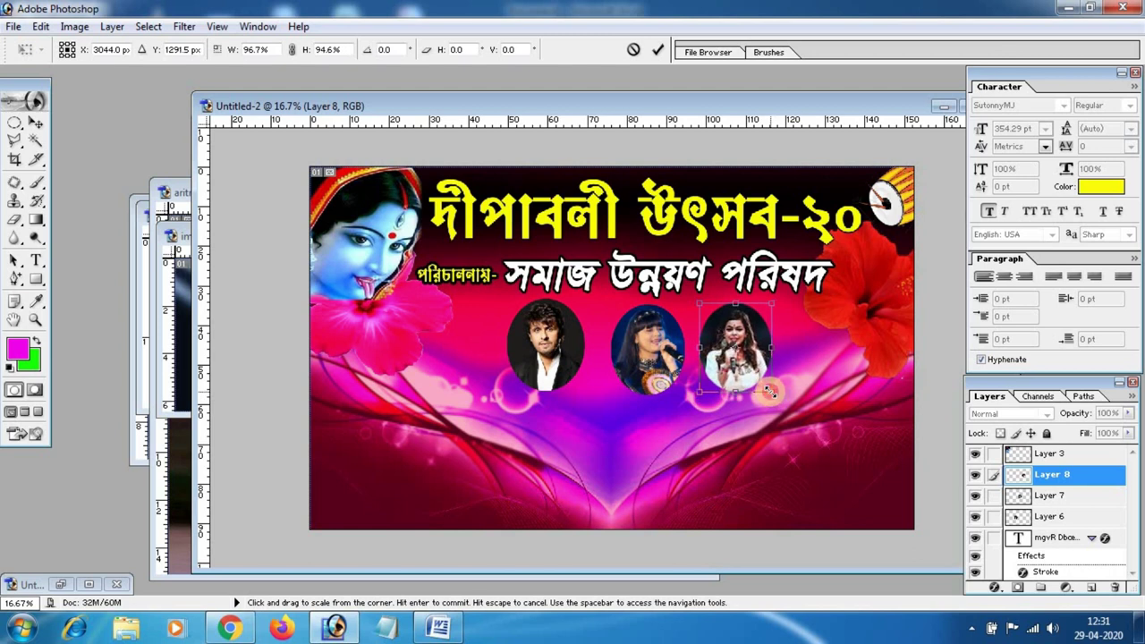
key(Return)
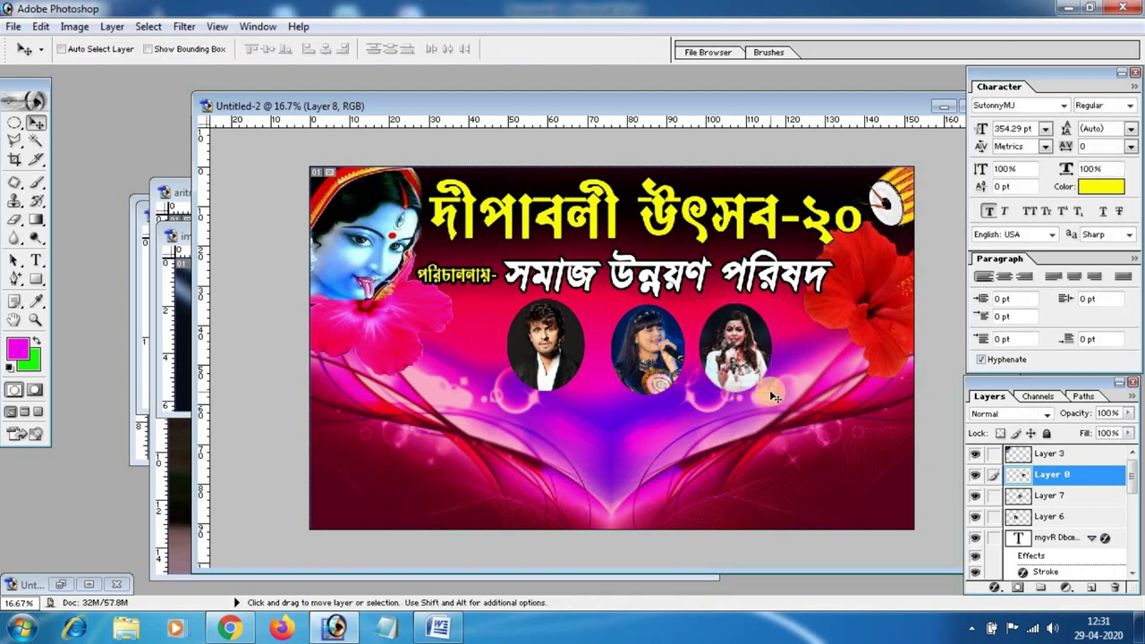
click(184, 369)
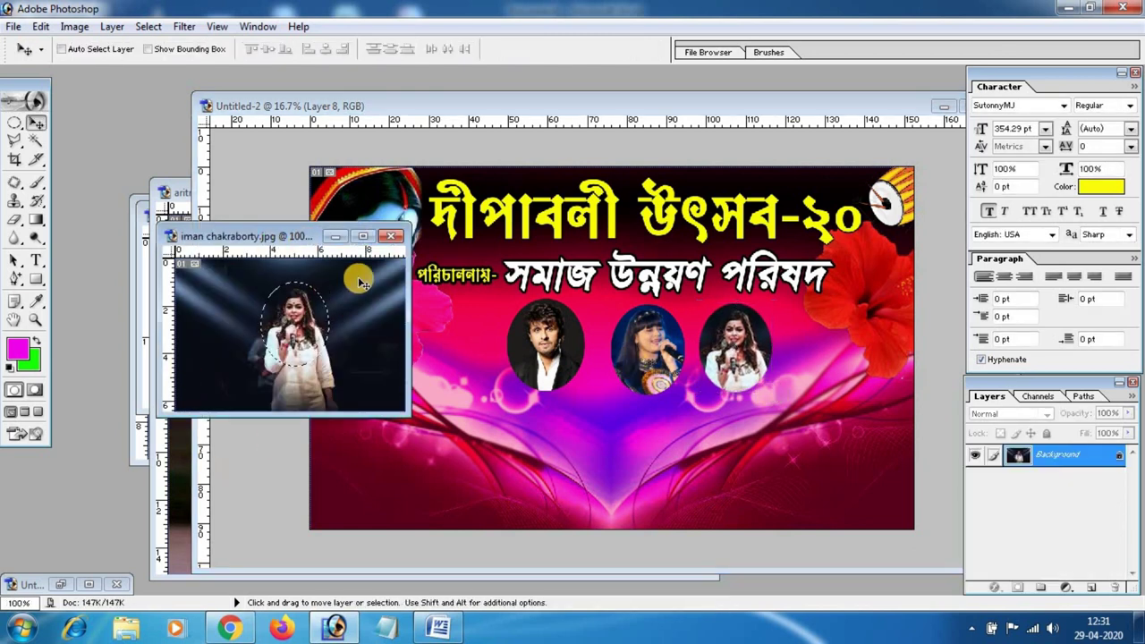
Close the third singer's source photo without saving and show the fourth photo
click(390, 236)
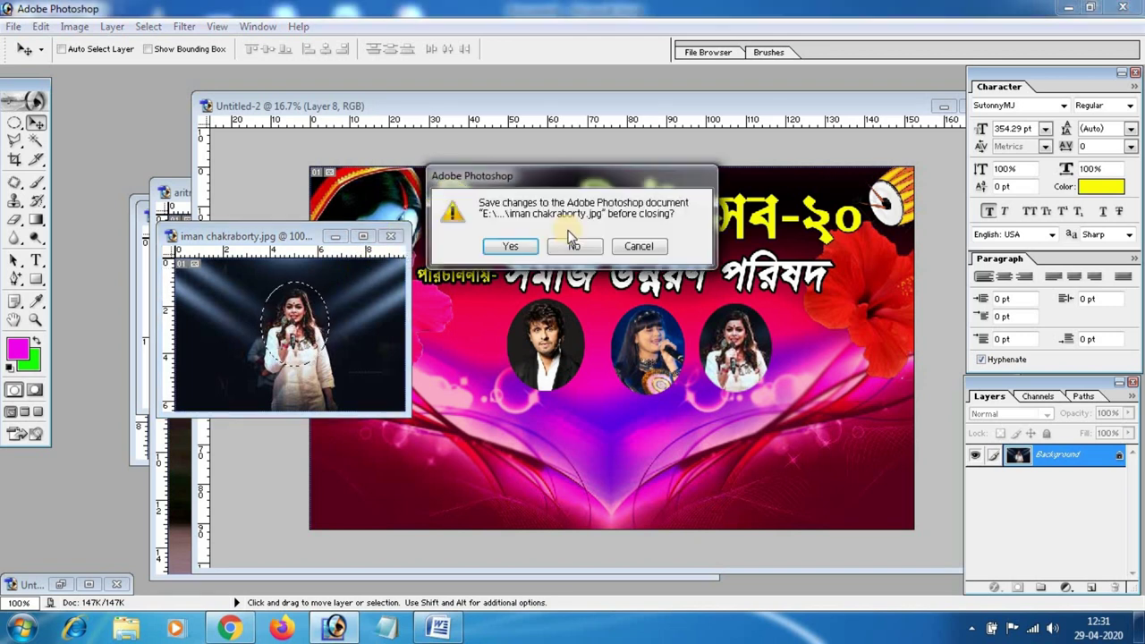
click(547, 246)
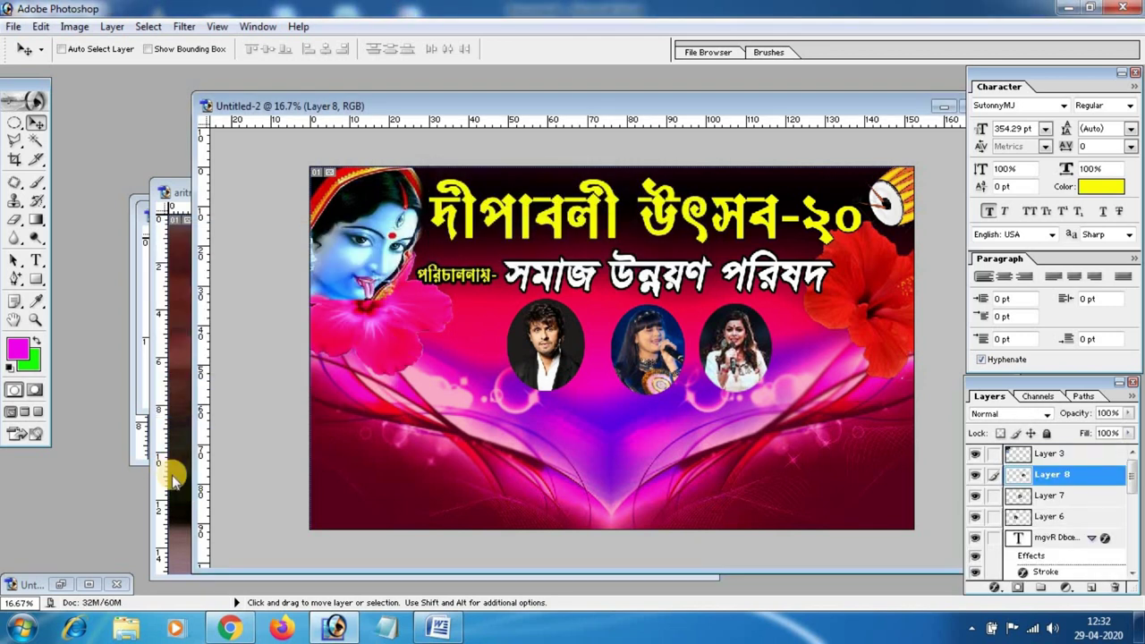
click(174, 480)
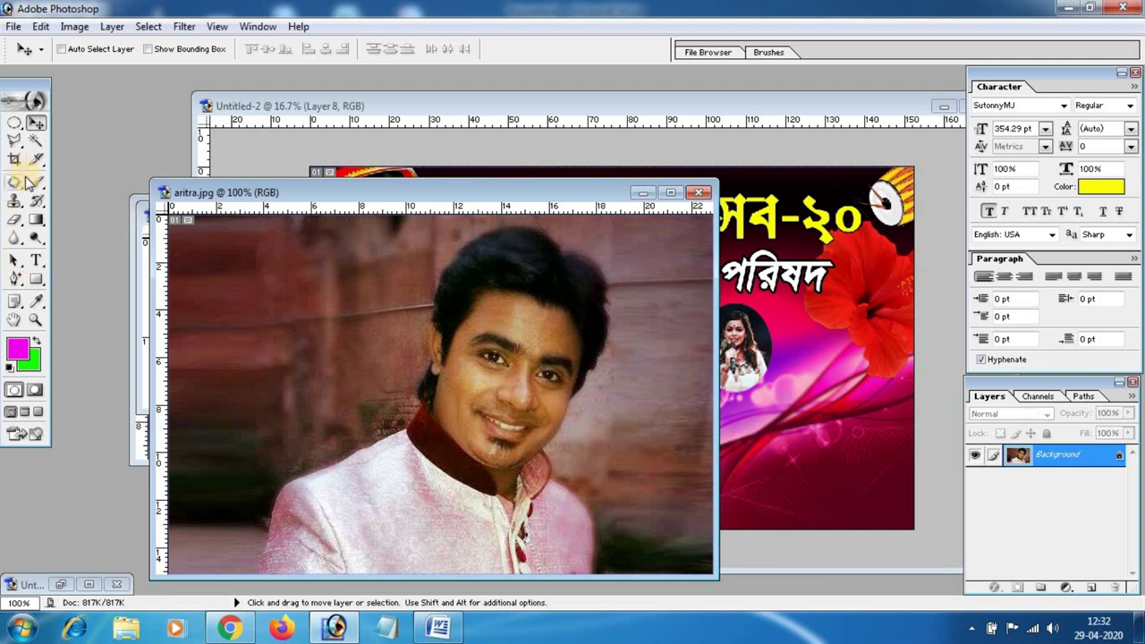
Place an oval cutout of the fourth face right of the singers and enlarge it to fit
click(16, 130)
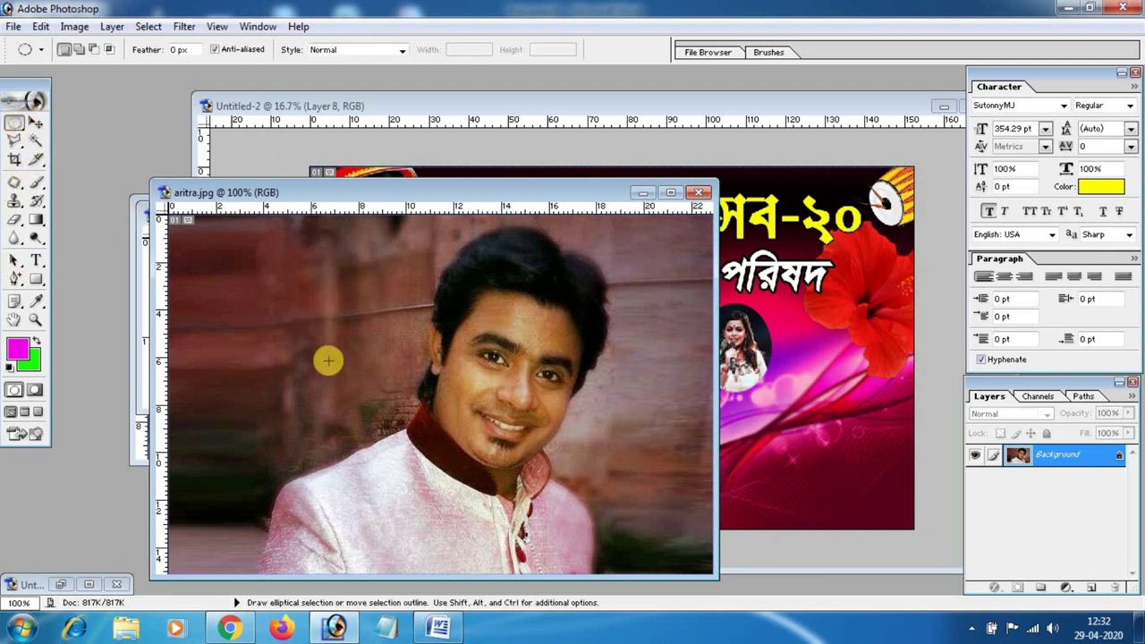
drag(337, 222, 379, 284)
drag(594, 637, 651, 575)
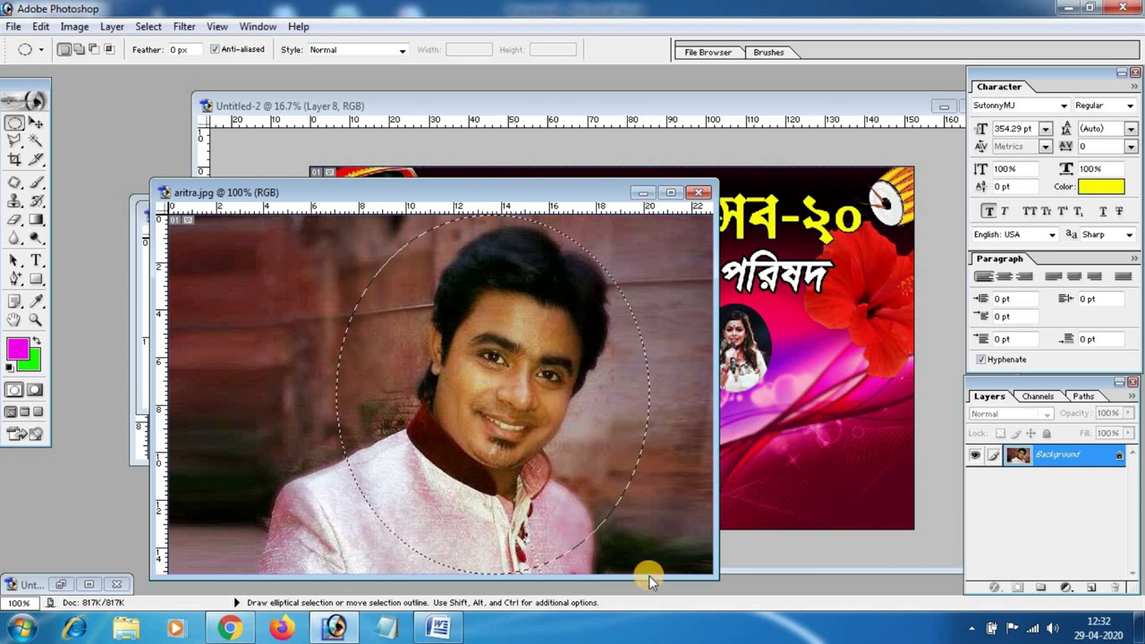
click(36, 123)
mouse_move(503, 418)
mouse_down()
mouse_move(805, 357)
mouse_move(806, 337)
mouse_up()
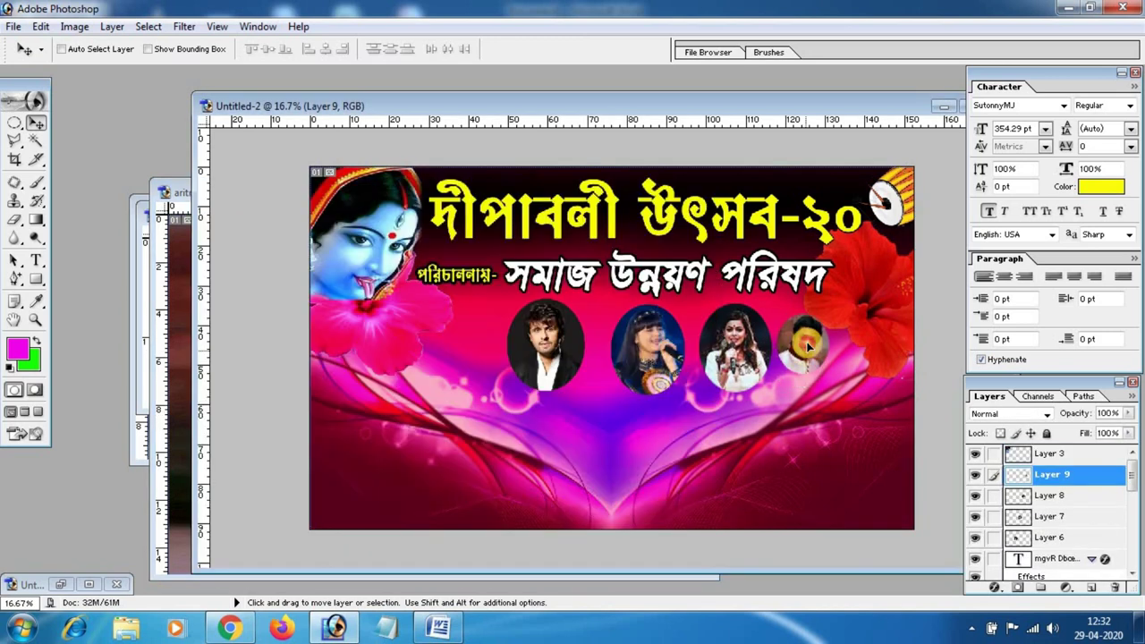
key(ctrl+t)
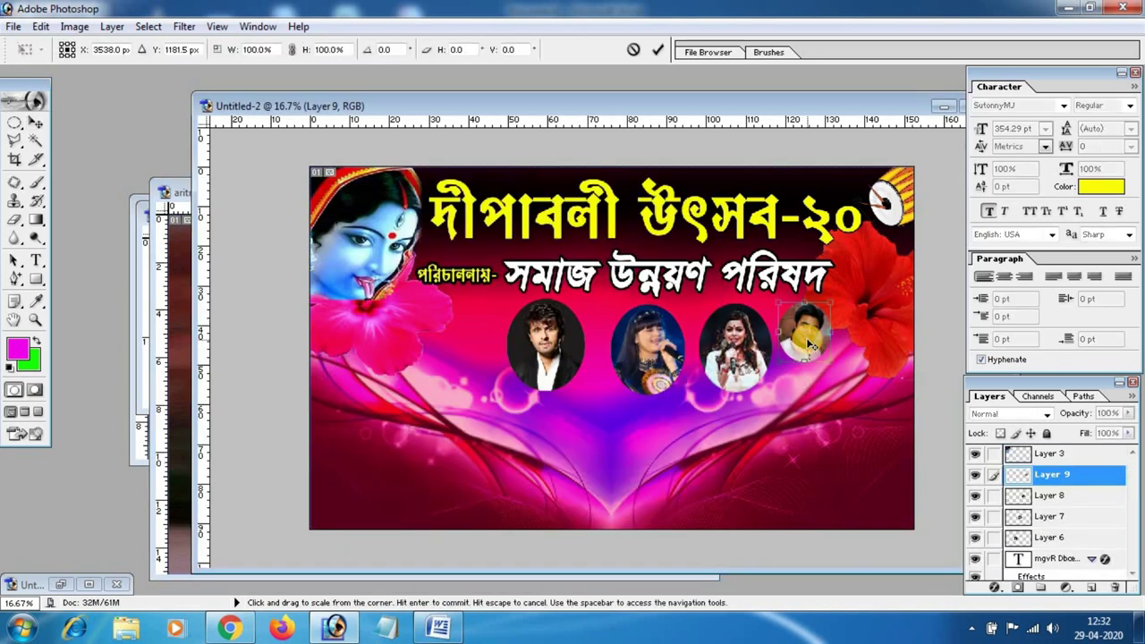
drag(831, 359, 849, 387)
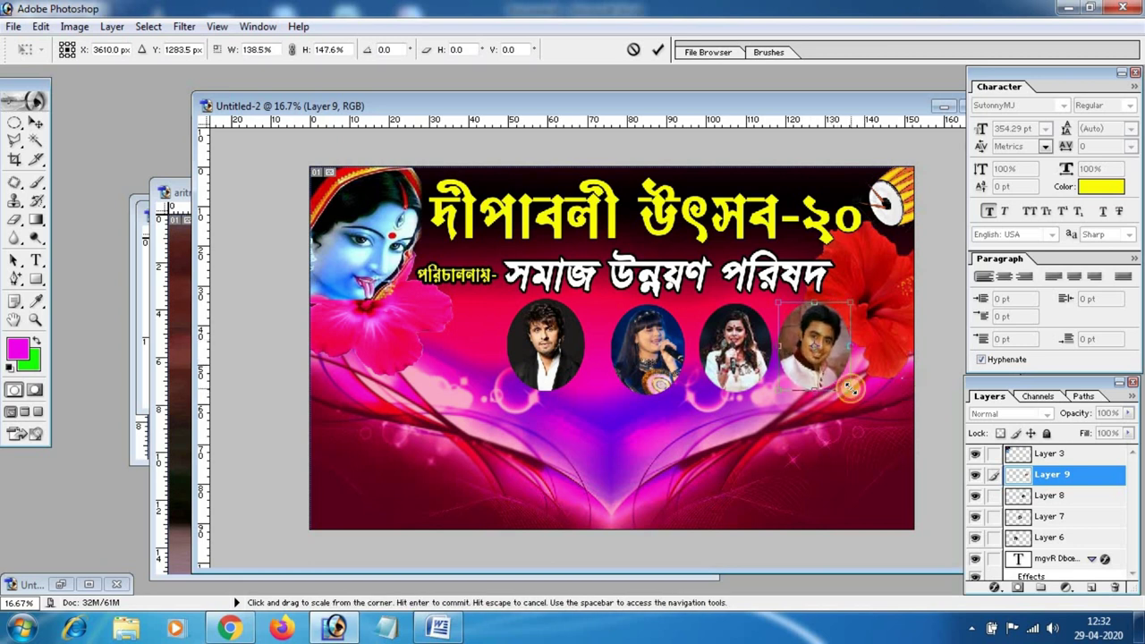
key(Return)
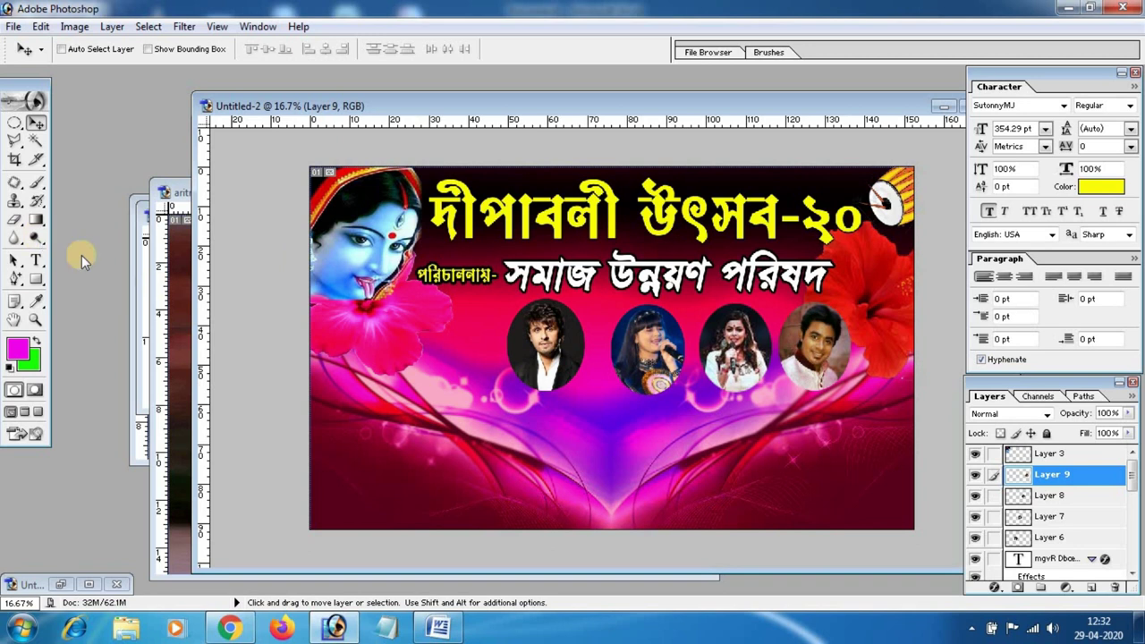
Close the fourth source photo without saving, and close the joba.png flower image
click(163, 319)
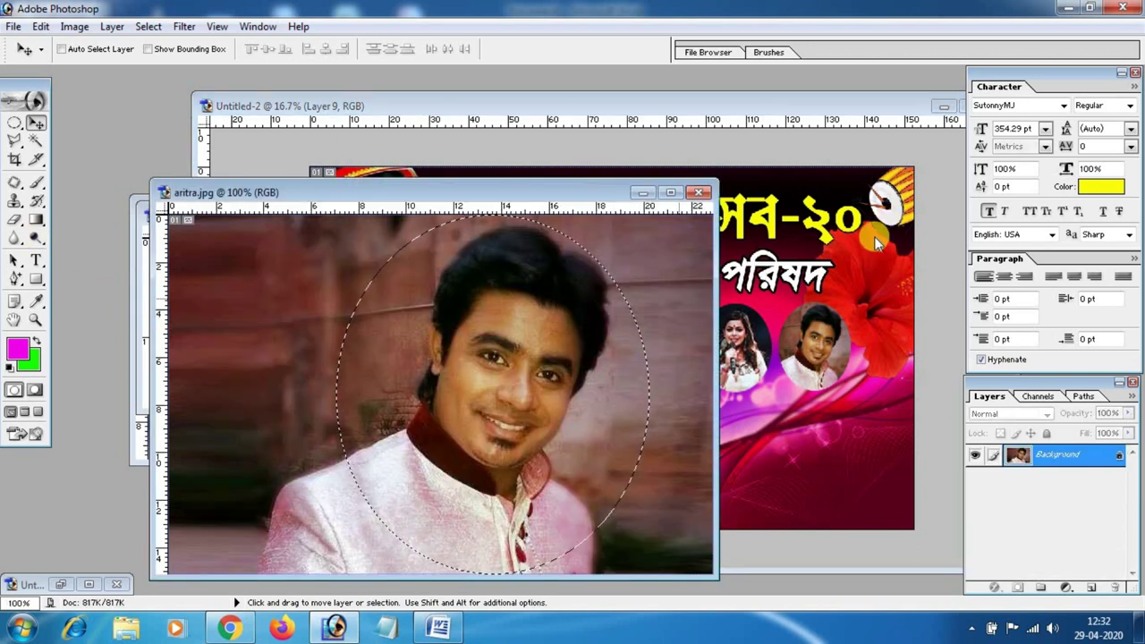
click(700, 195)
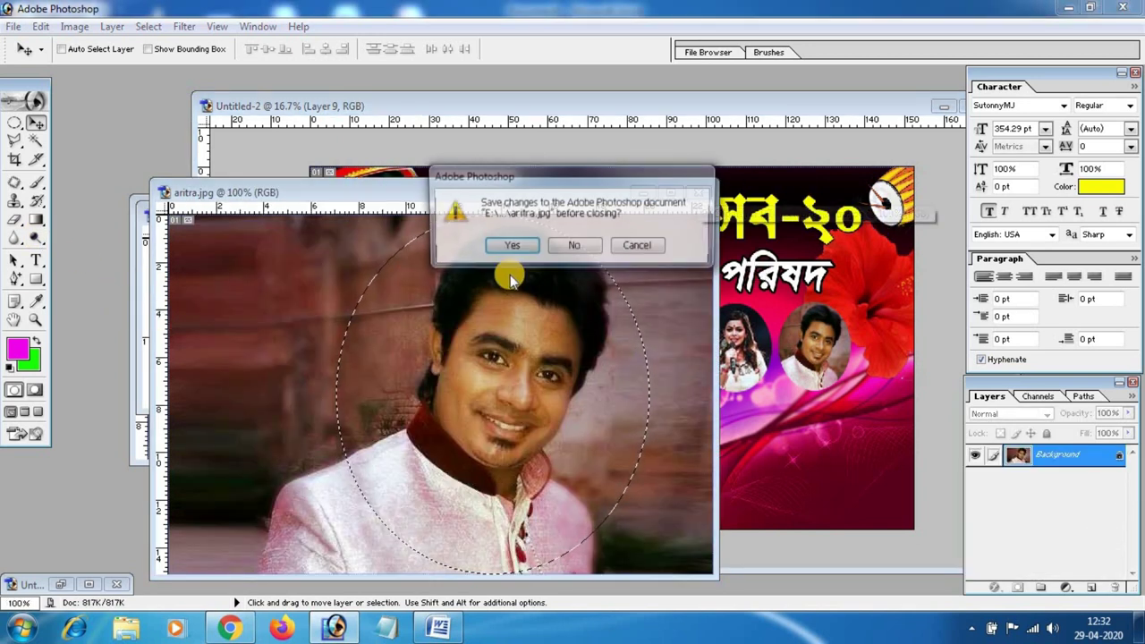
click(569, 245)
click(157, 363)
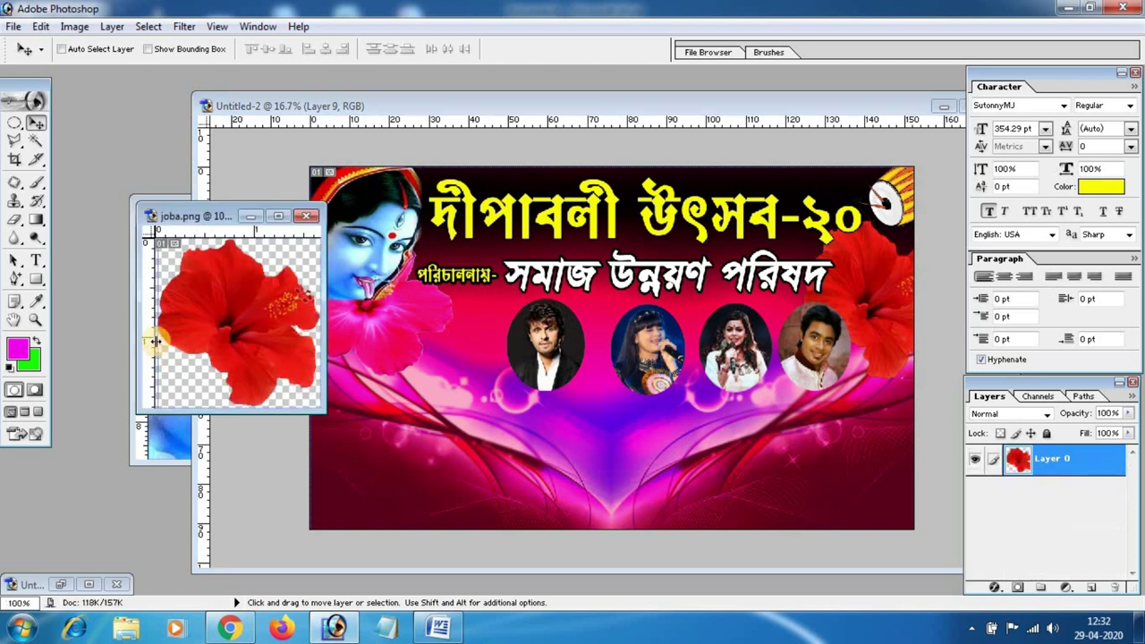
click(305, 218)
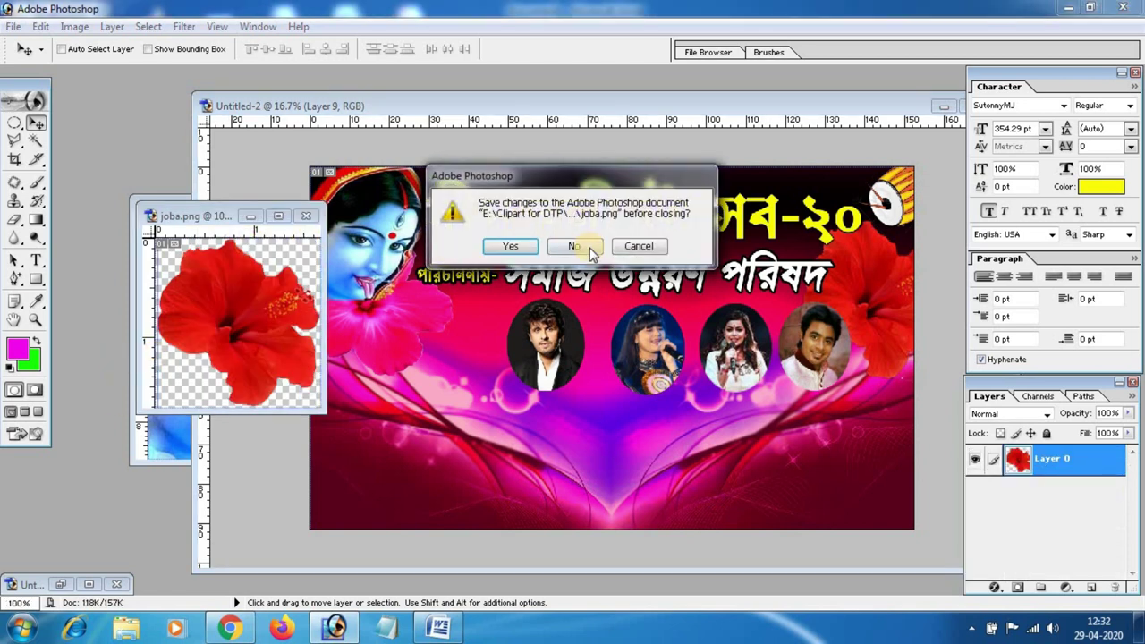
Close the leftover flower and goddess image windows and shift the banner window left
click(162, 456)
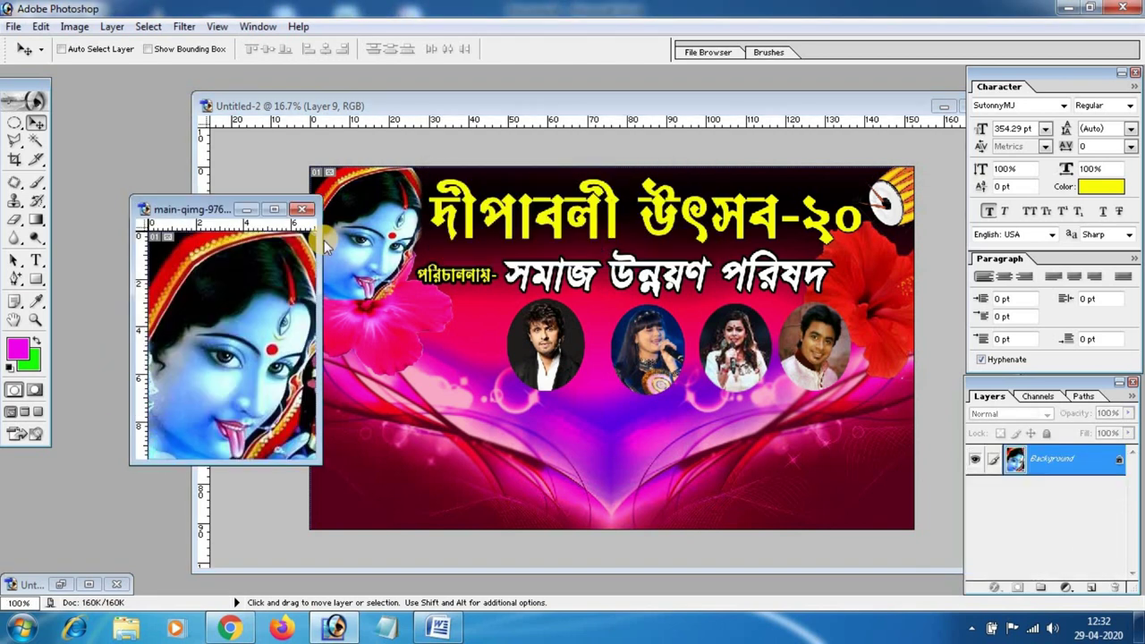
click(303, 210)
drag(575, 92, 489, 106)
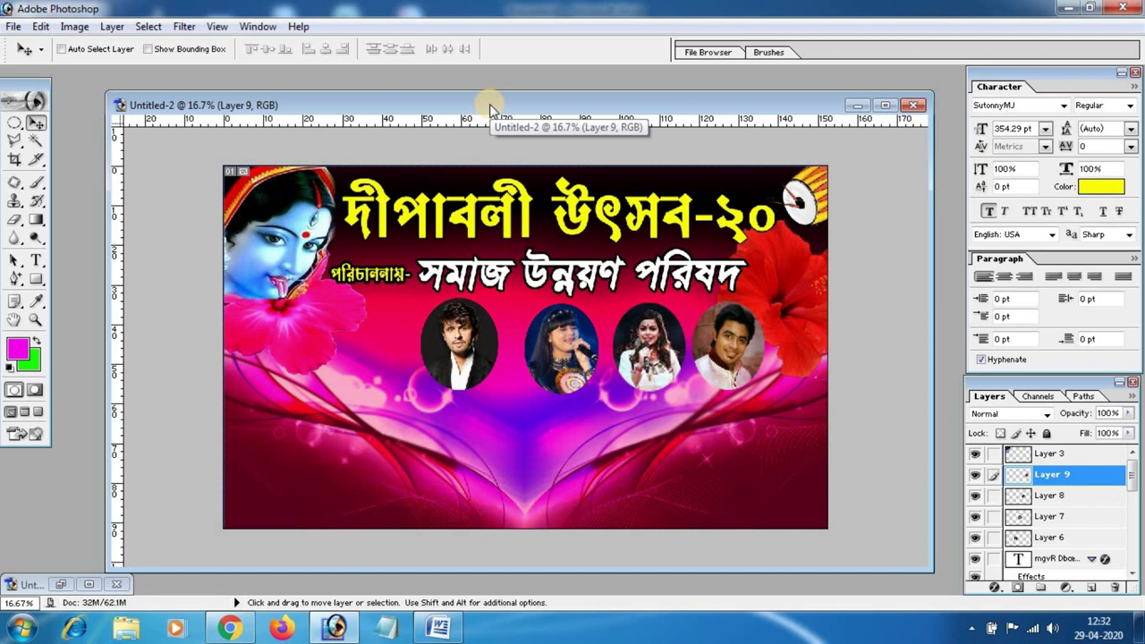
Select the first portrait's layer and position it at the left of the row
right_click(463, 349)
click(506, 356)
mouse_move(461, 344)
mouse_down()
mouse_move(426, 366)
mouse_move(407, 356)
mouse_up()
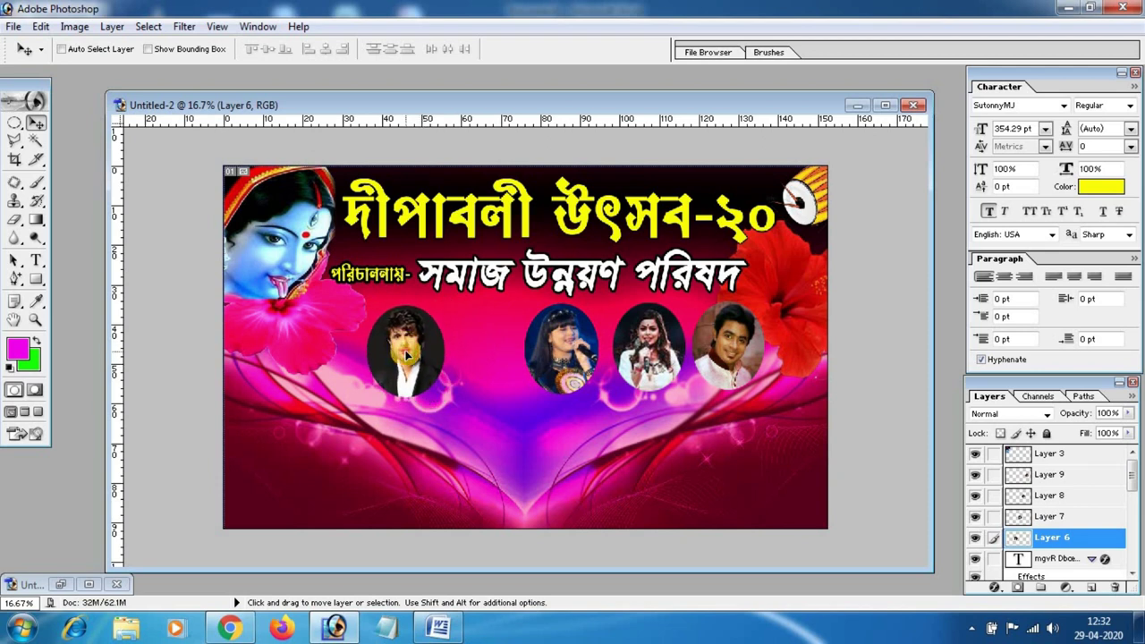
drag(405, 356, 407, 355)
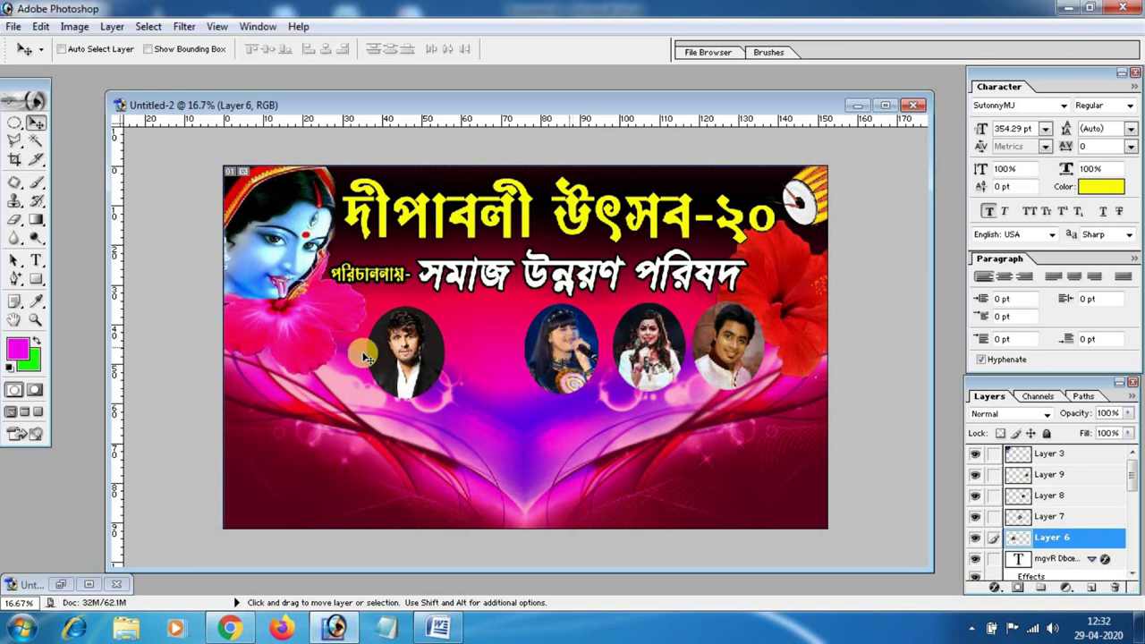
drag(386, 360, 382, 361)
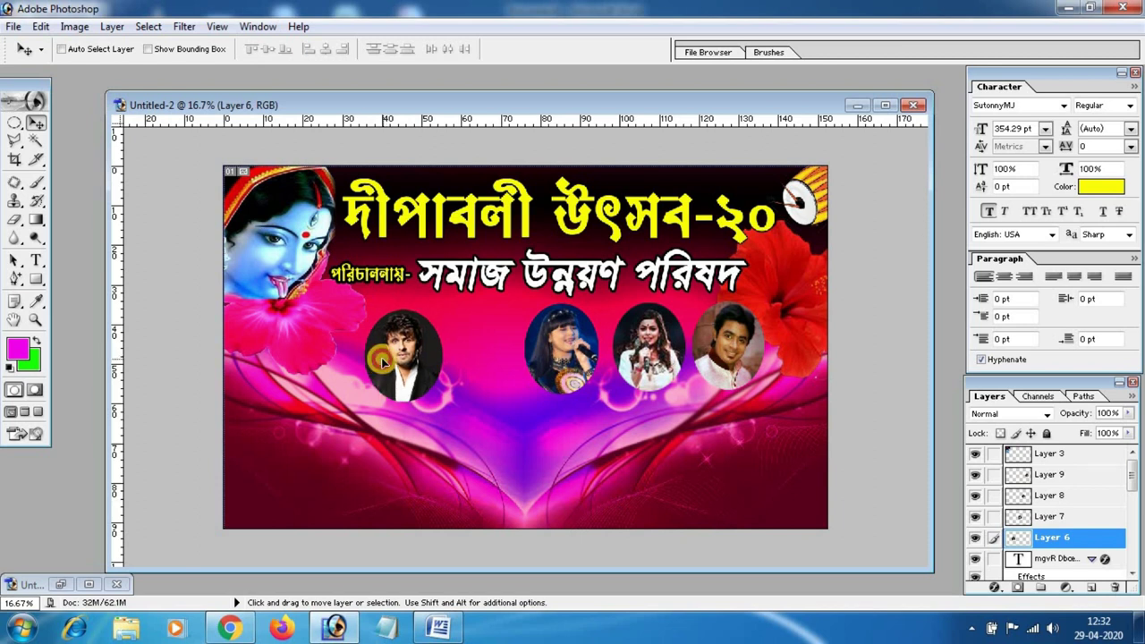
Space the second, third and fourth portraits evenly along the row
right_click(578, 349)
click(592, 358)
drag(570, 356, 530, 355)
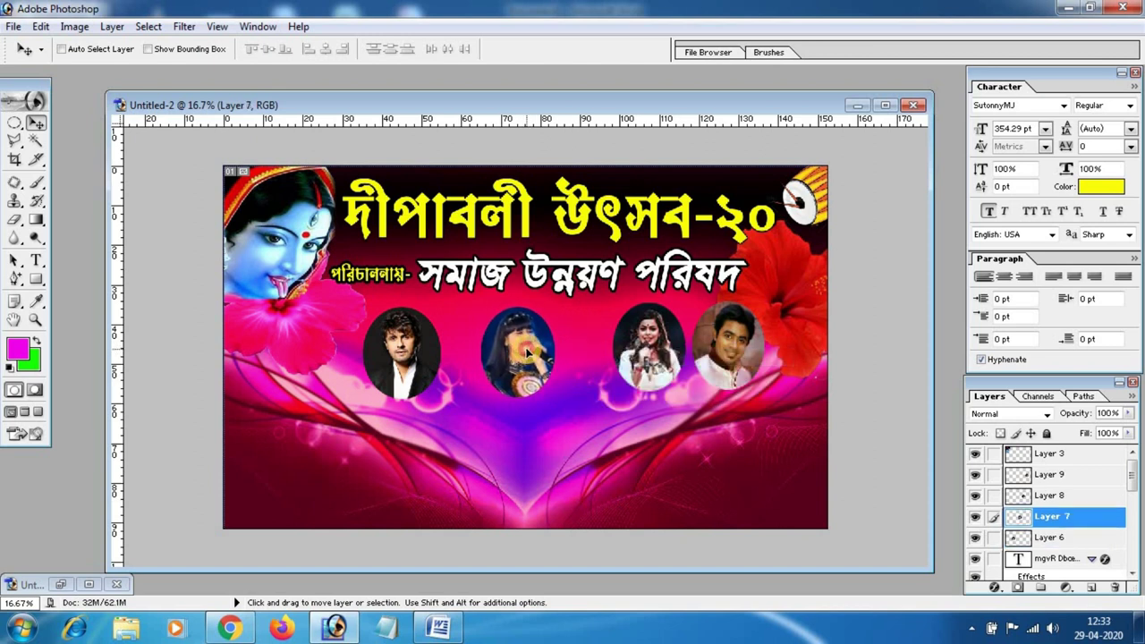
right_click(673, 348)
click(687, 354)
drag(658, 356, 641, 357)
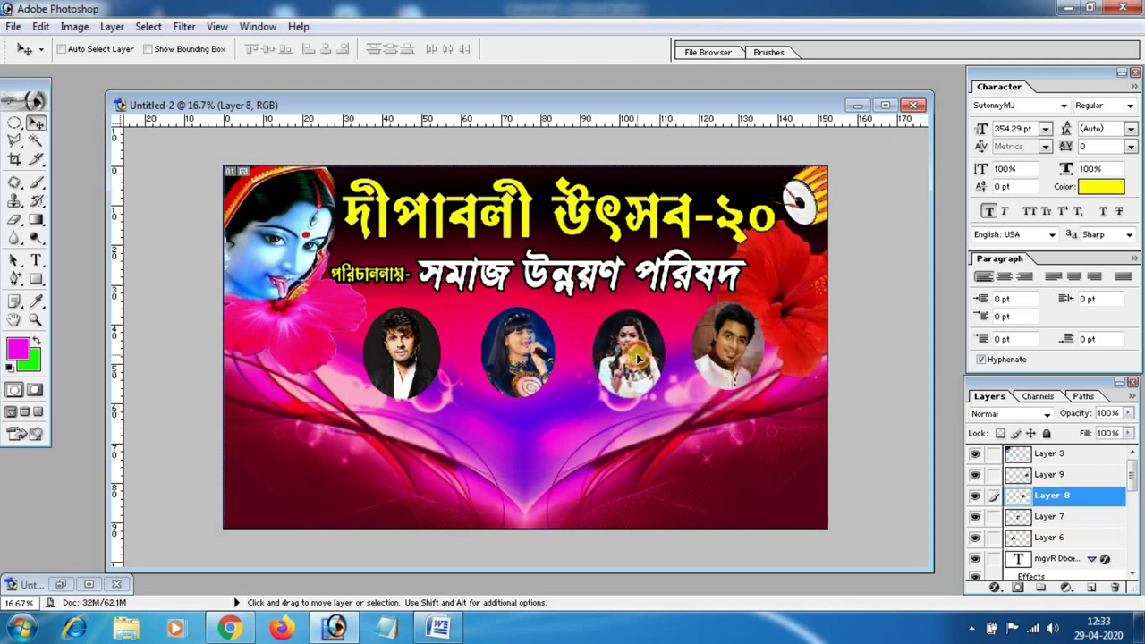
right_click(726, 356)
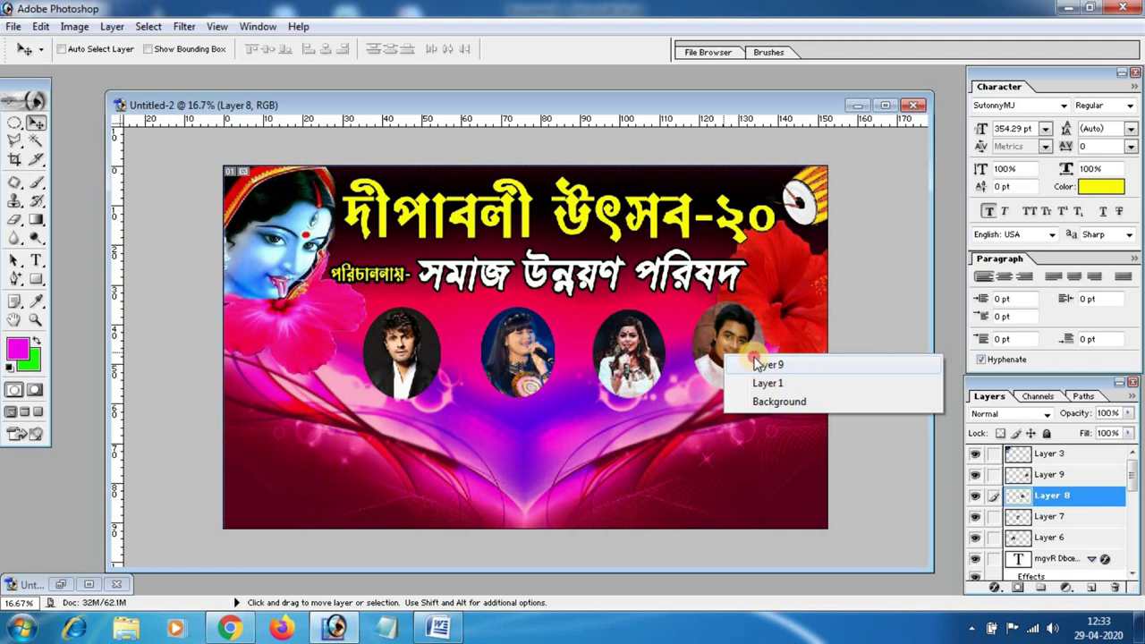
click(765, 365)
drag(756, 362, 754, 349)
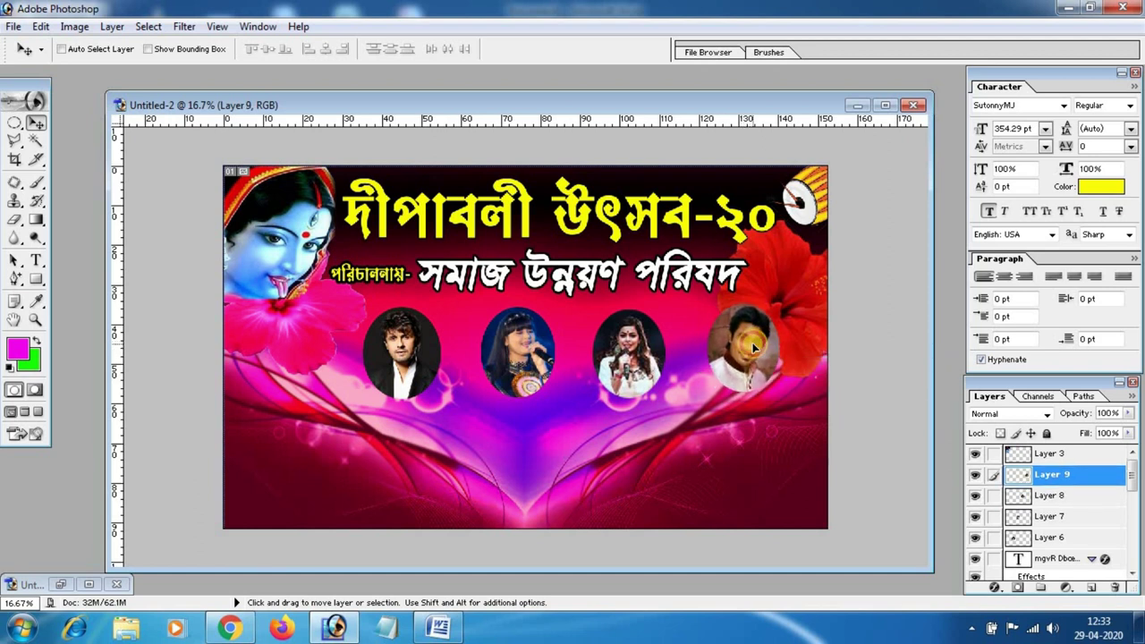
Add a horizontal guide at the portraits' bottom edge and lower the fourth portrait onto it
click(631, 121)
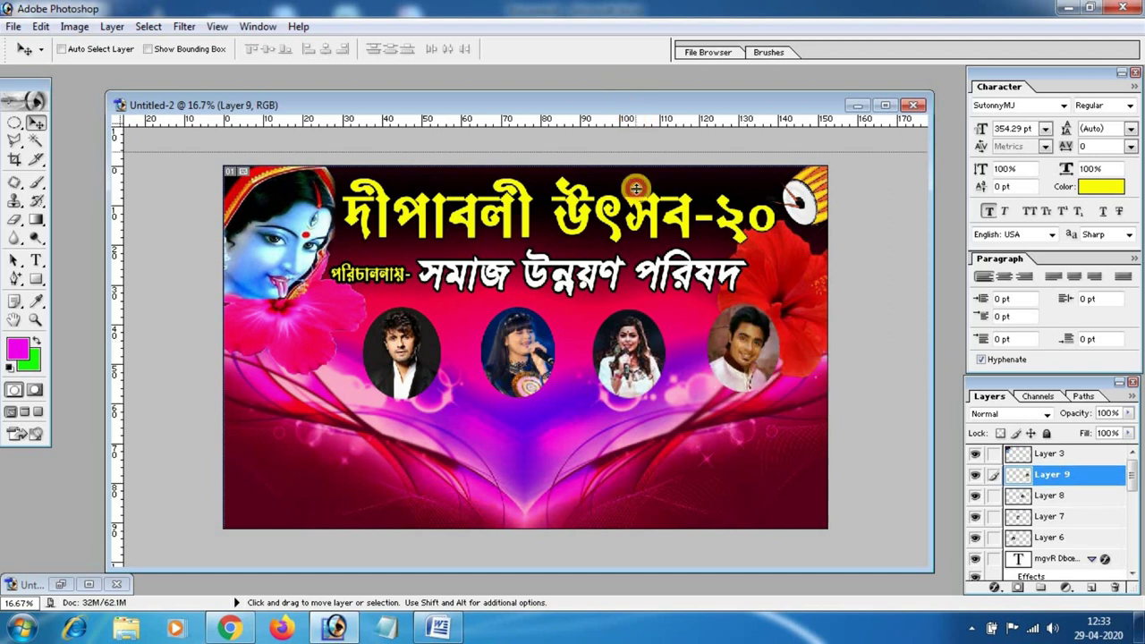
drag(632, 122, 620, 400)
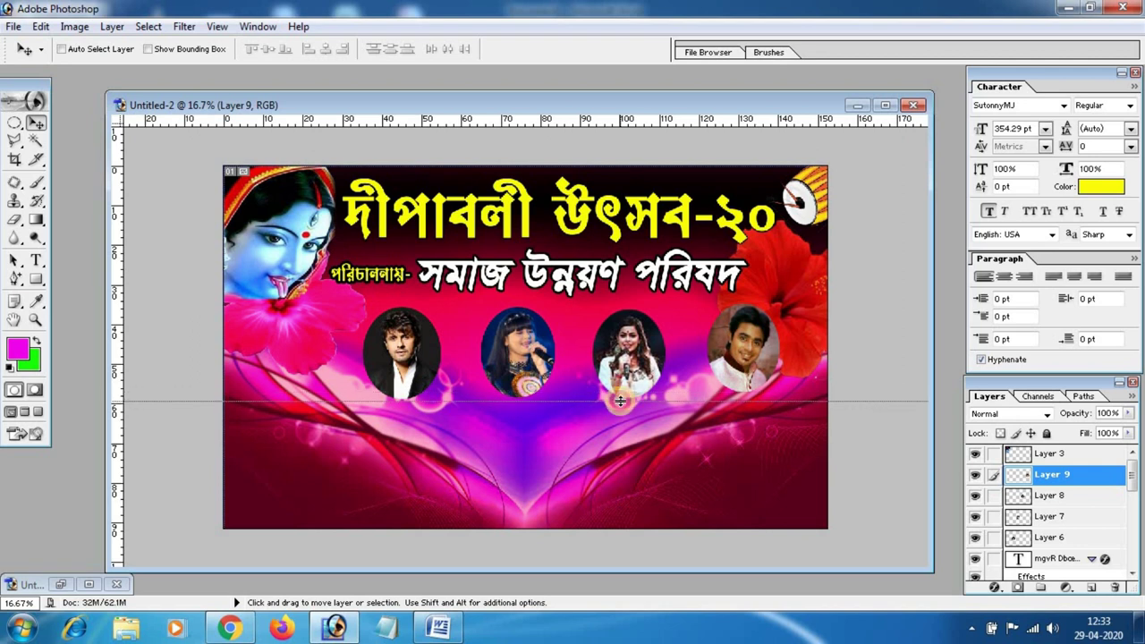
right_click(514, 359)
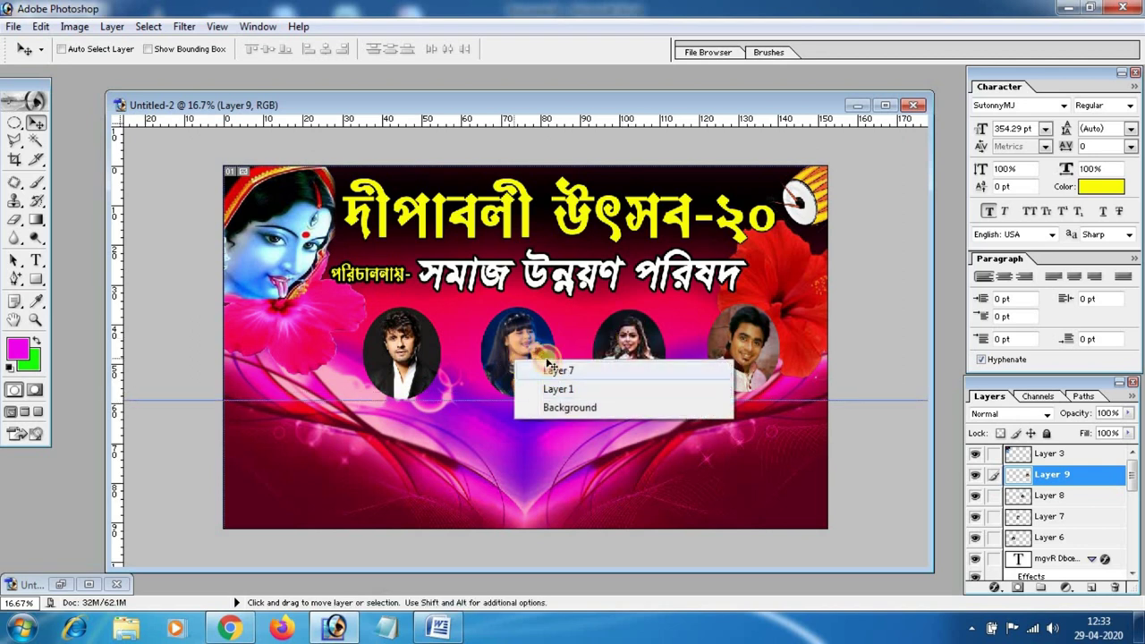
click(548, 371)
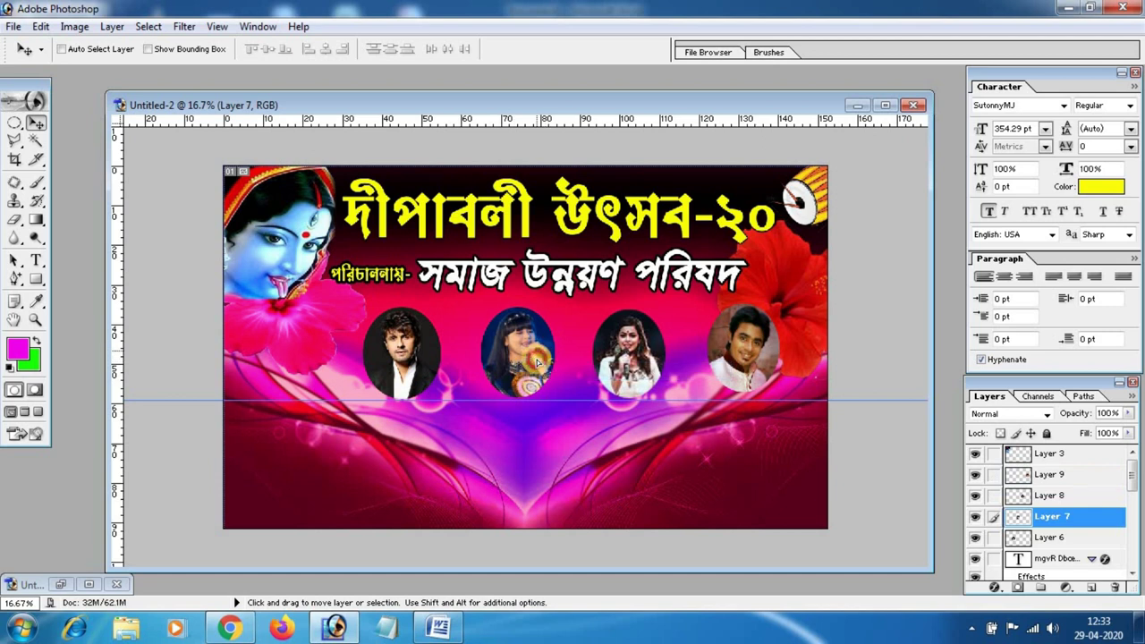
right_click(631, 365)
click(656, 375)
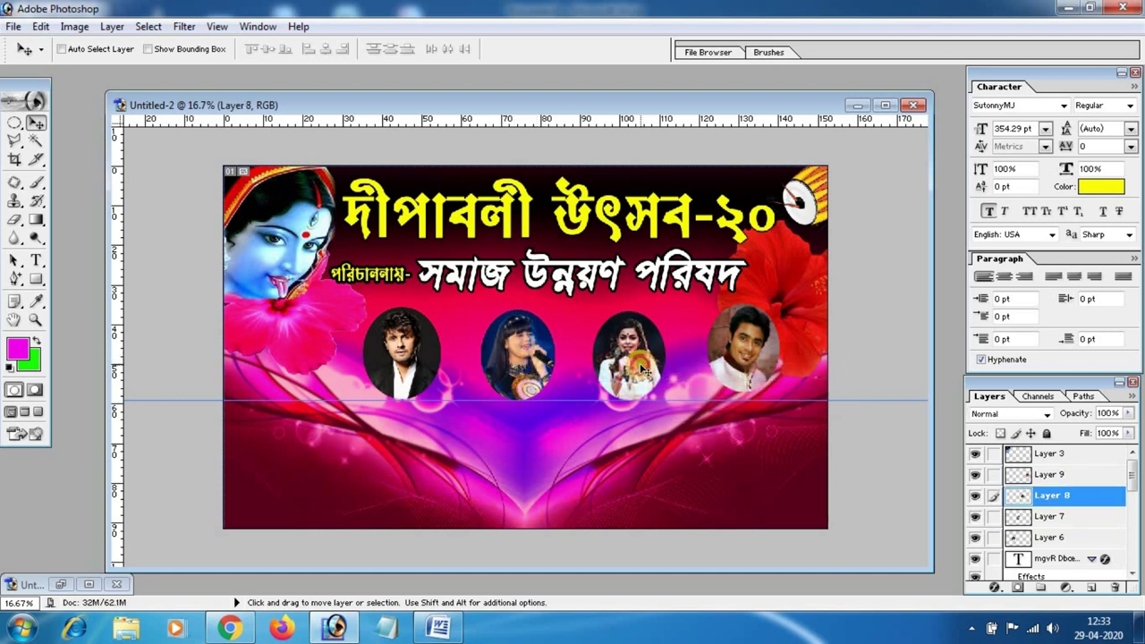
right_click(758, 347)
click(773, 362)
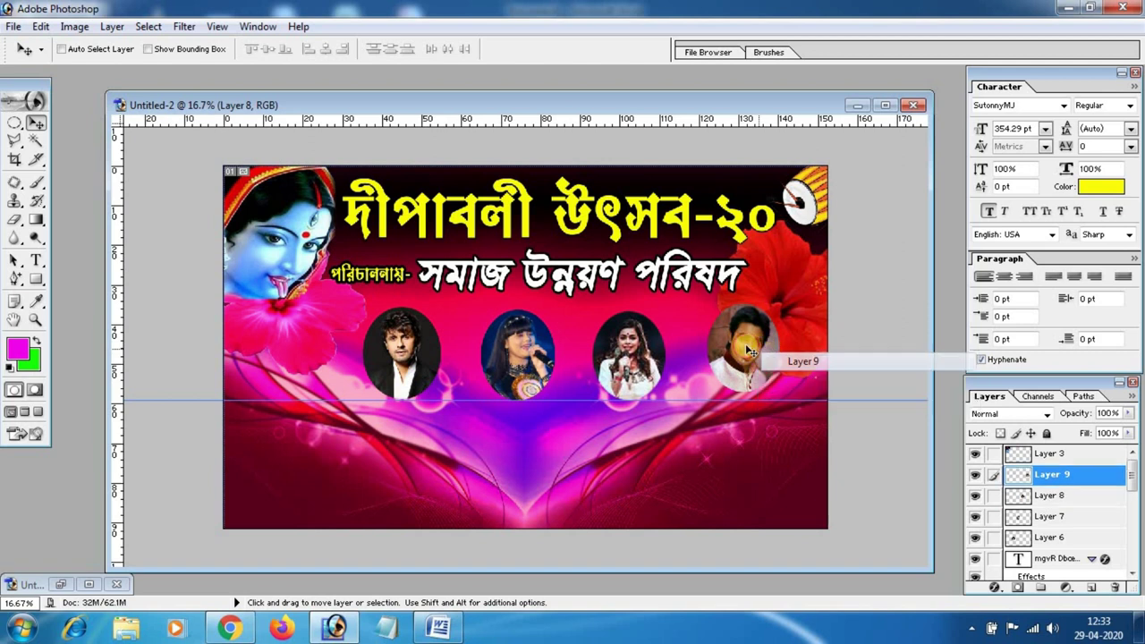
drag(749, 351, 743, 356)
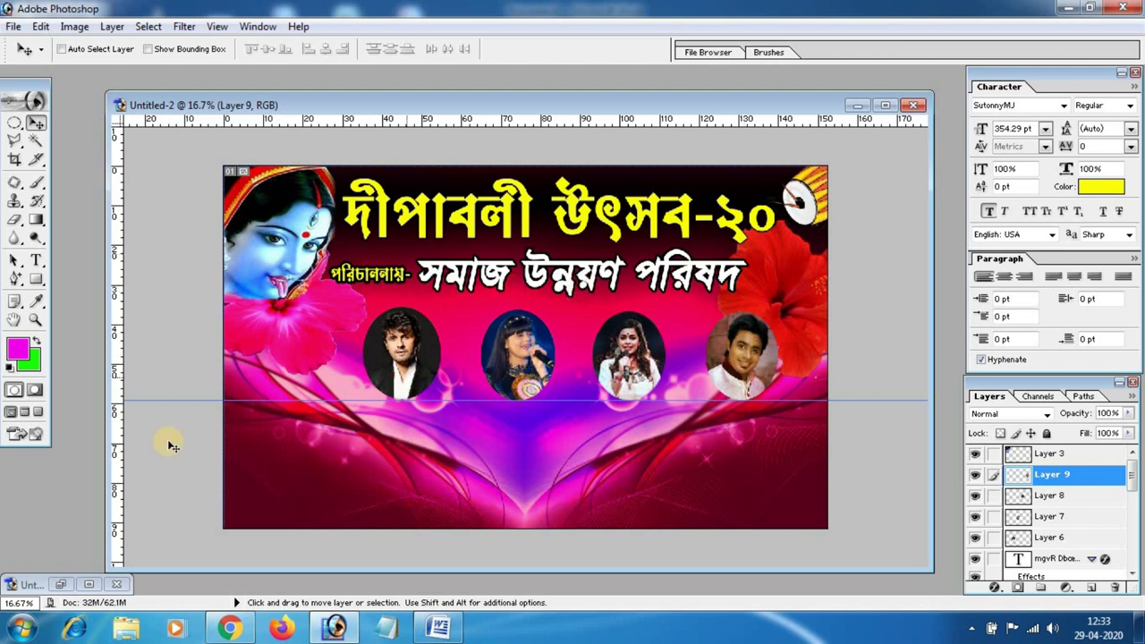
Remove the alignment guide and select the first portrait's layer
drag(178, 401, 229, 103)
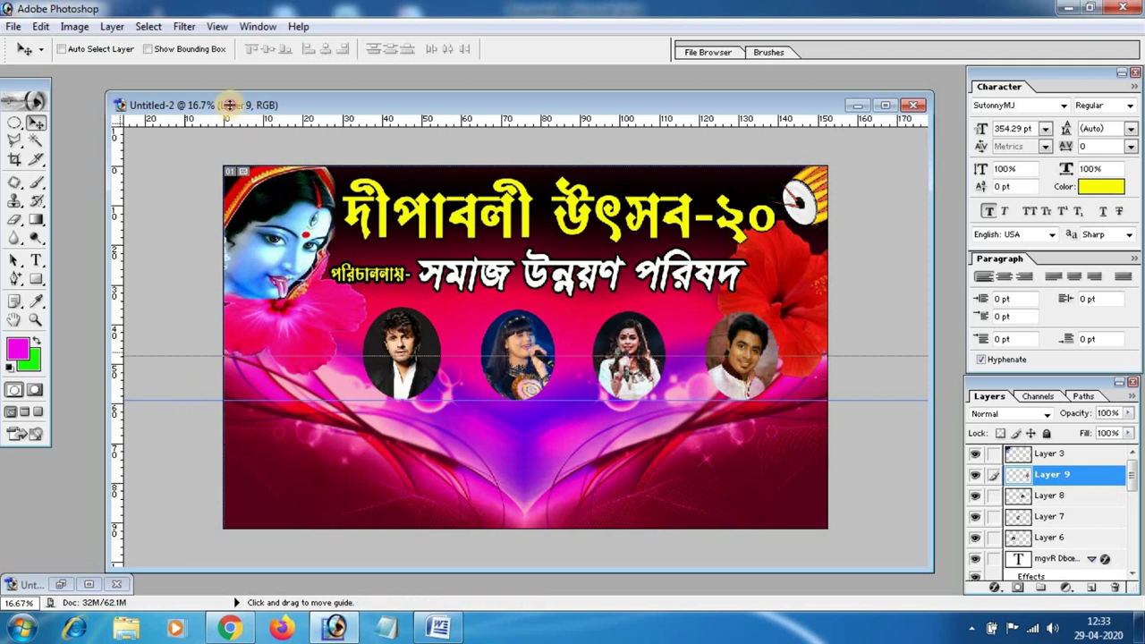
right_click(416, 377)
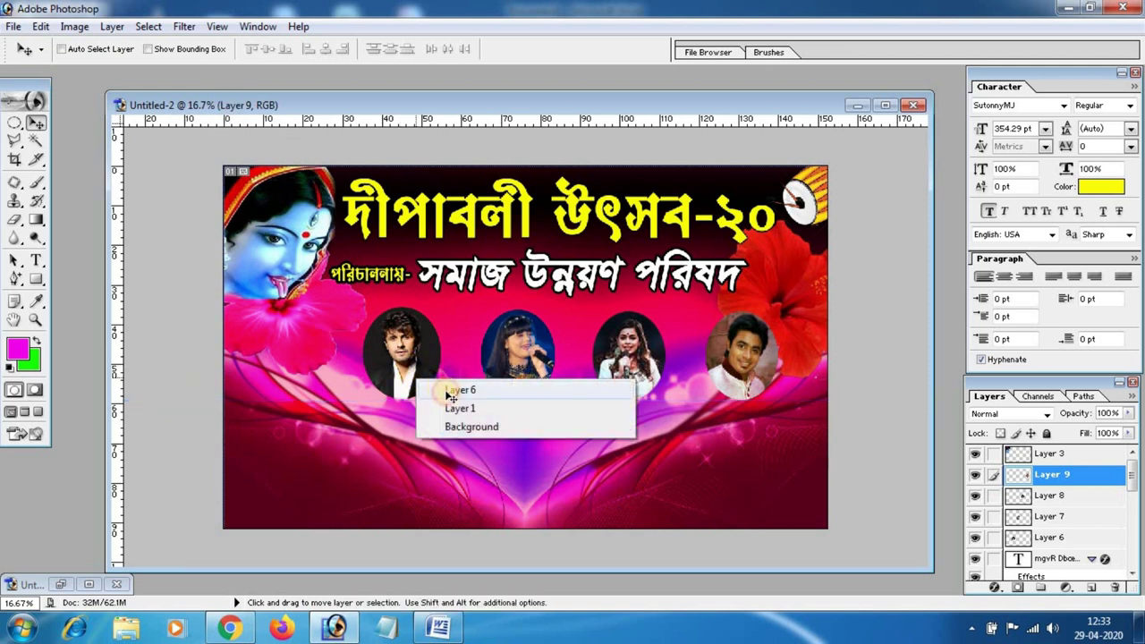
click(460, 390)
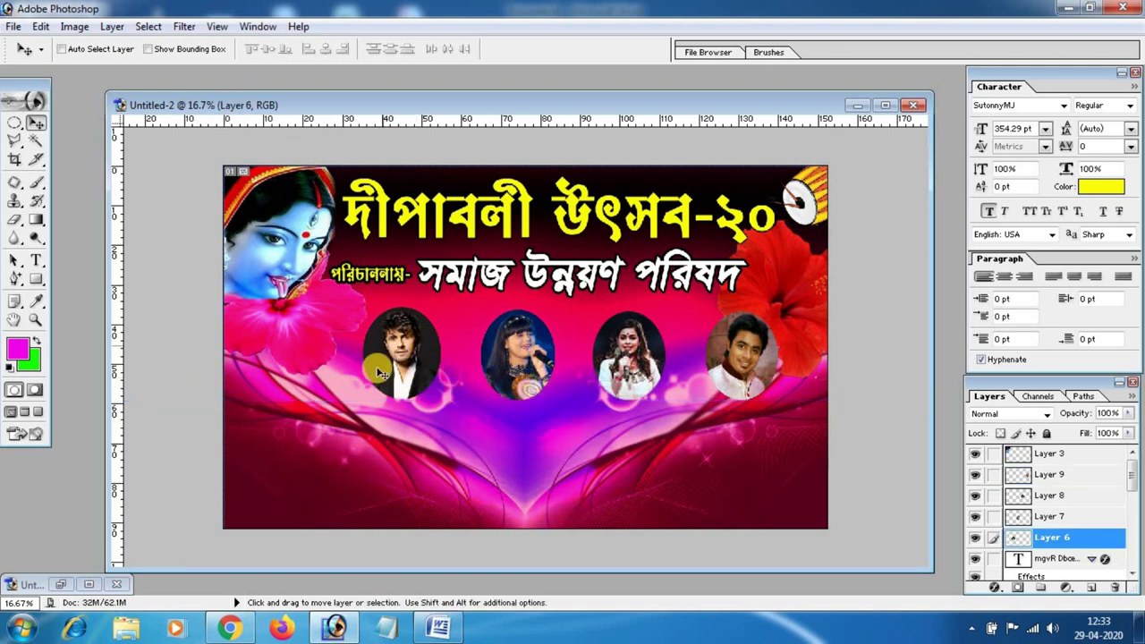
Add a white (FFFFFF) Stroke layer style with adjusted size to the first portrait
click(993, 590)
click(994, 573)
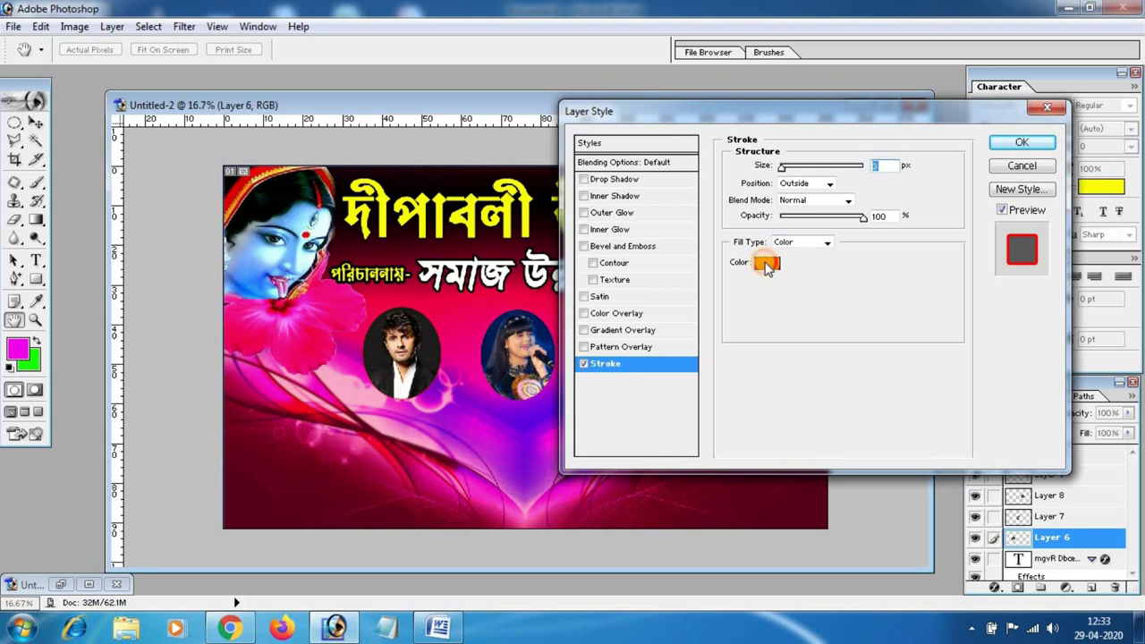
click(767, 263)
click(679, 91)
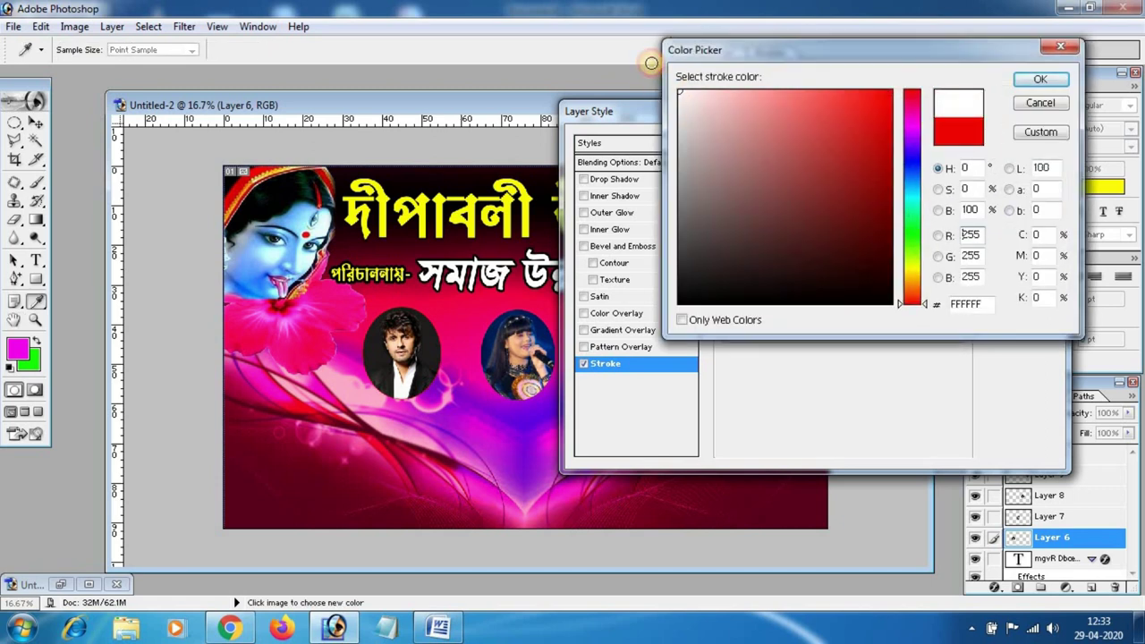
click(1047, 81)
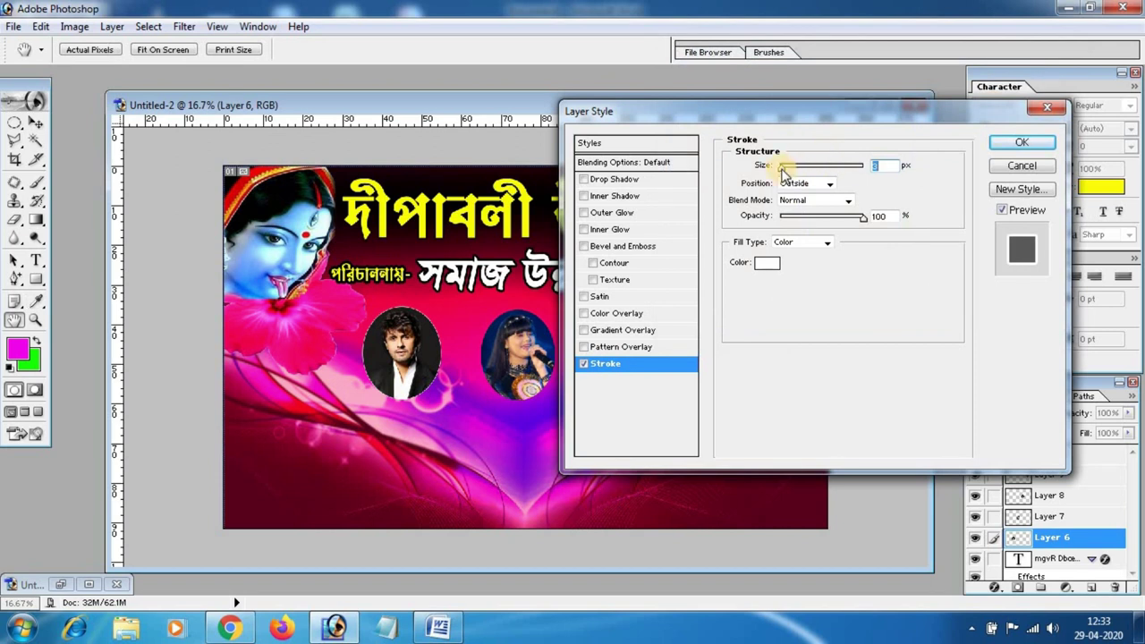
drag(786, 170, 792, 172)
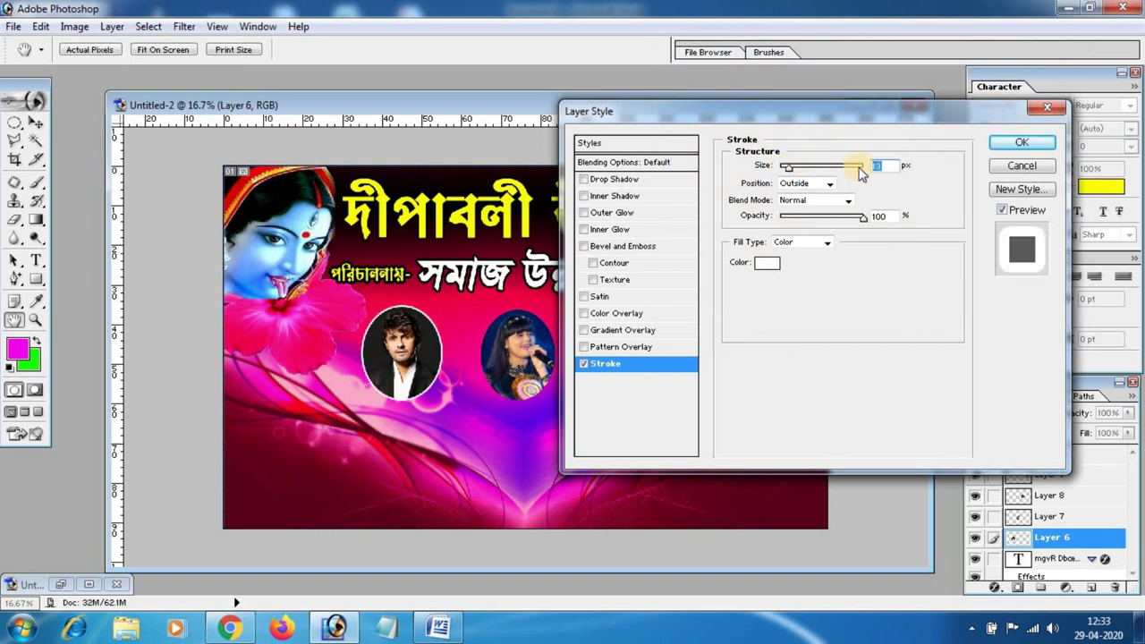
click(1012, 145)
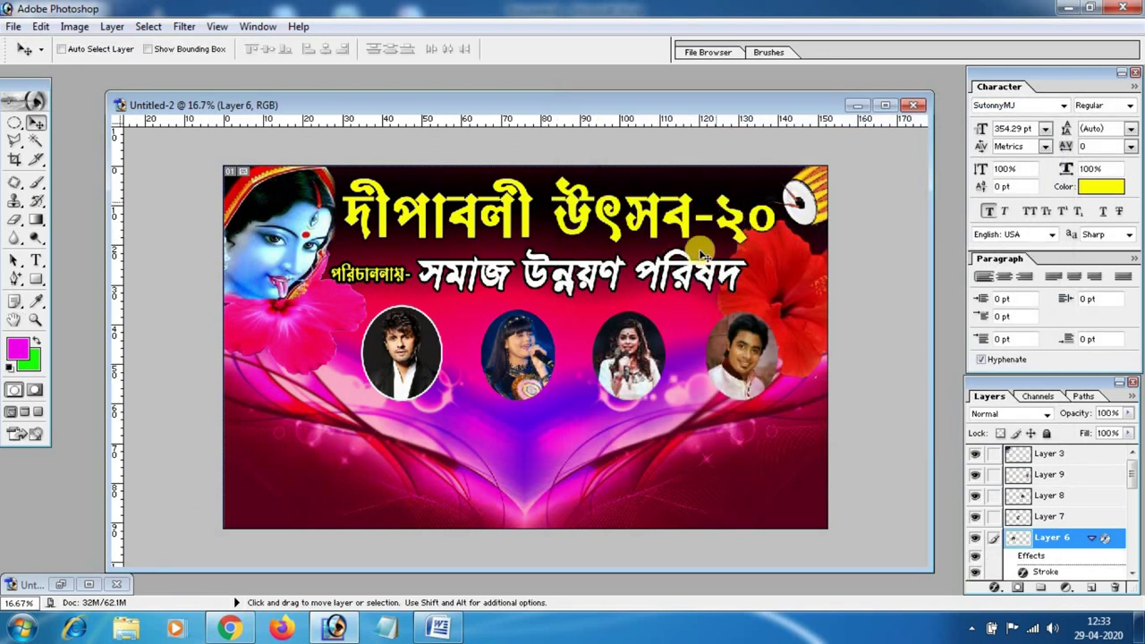
Select Layer 7 and give the second singer's portrait a white outside stroke, adjusting its size
right_click(520, 357)
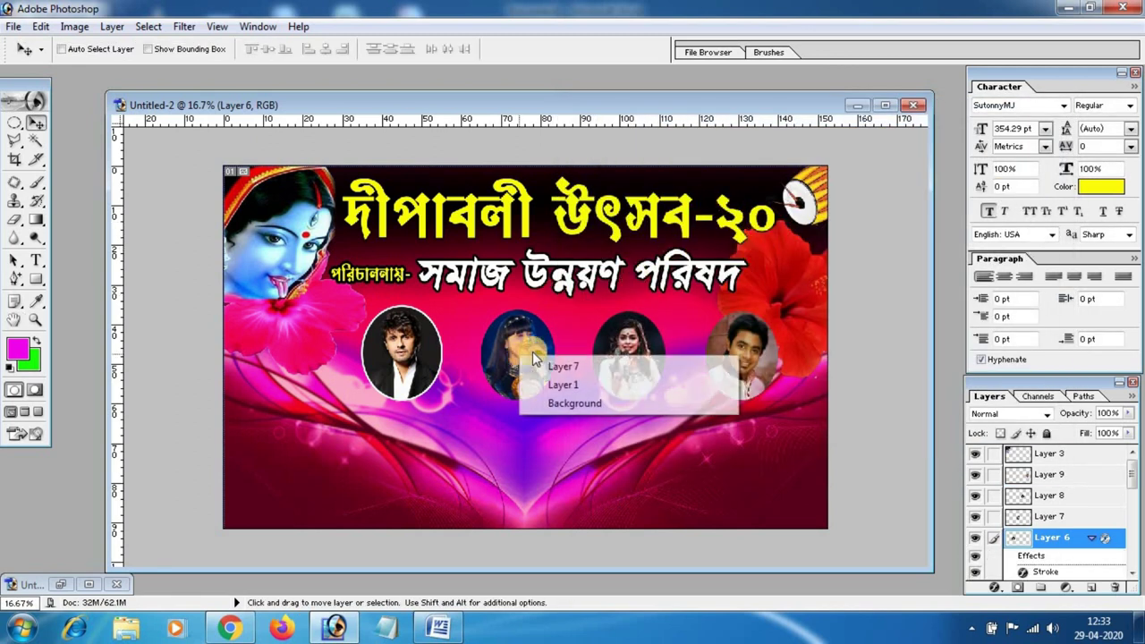
click(550, 368)
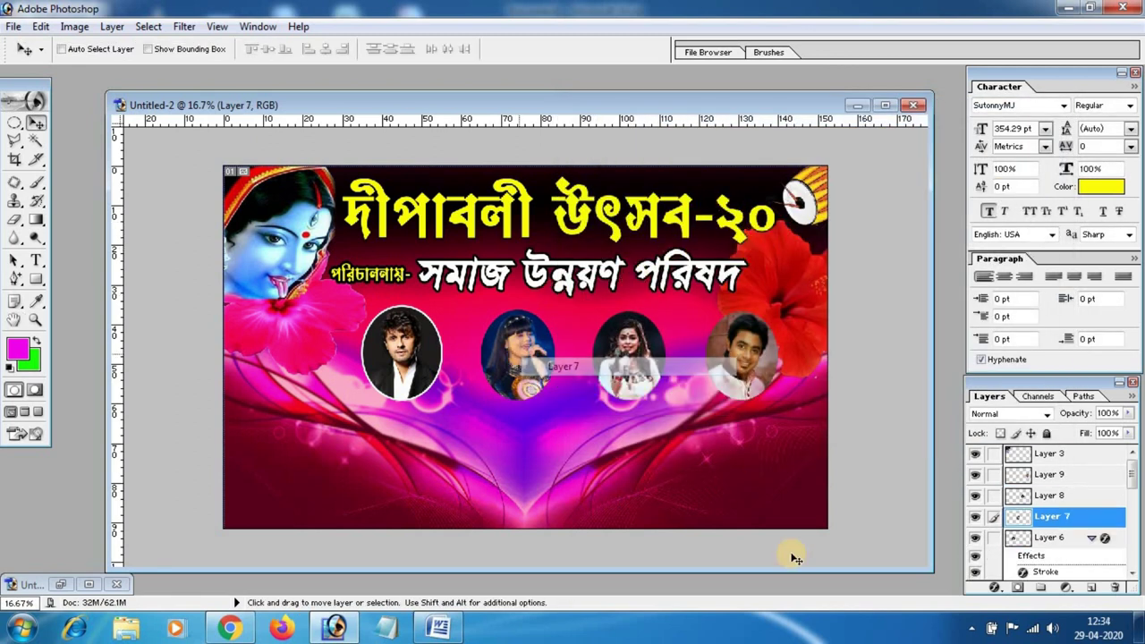
click(994, 588)
click(975, 578)
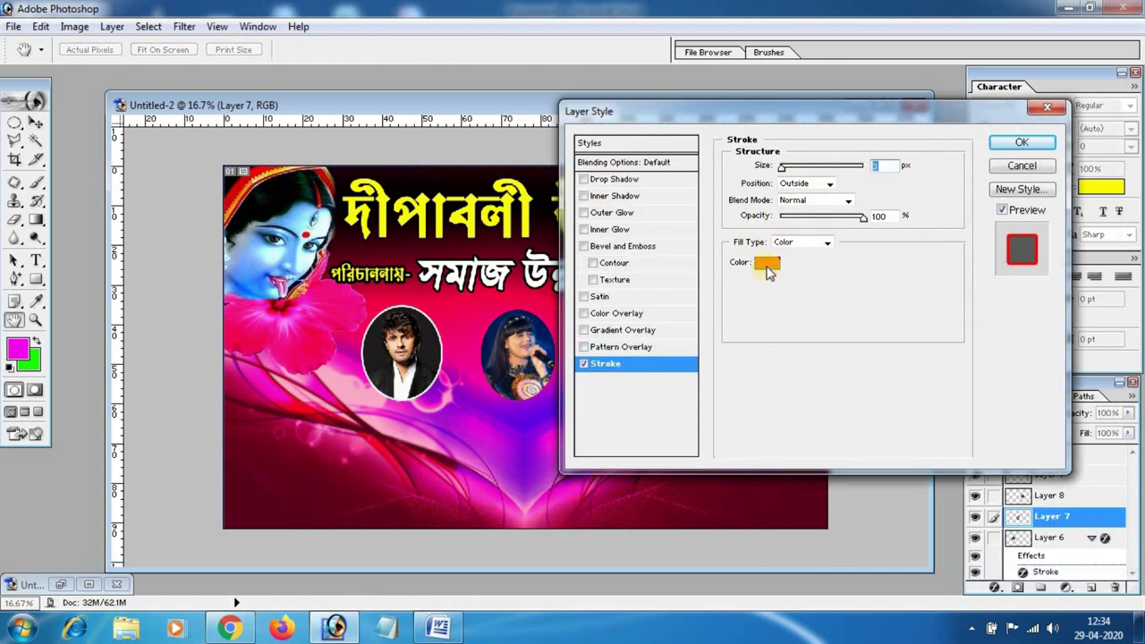
click(766, 264)
click(679, 91)
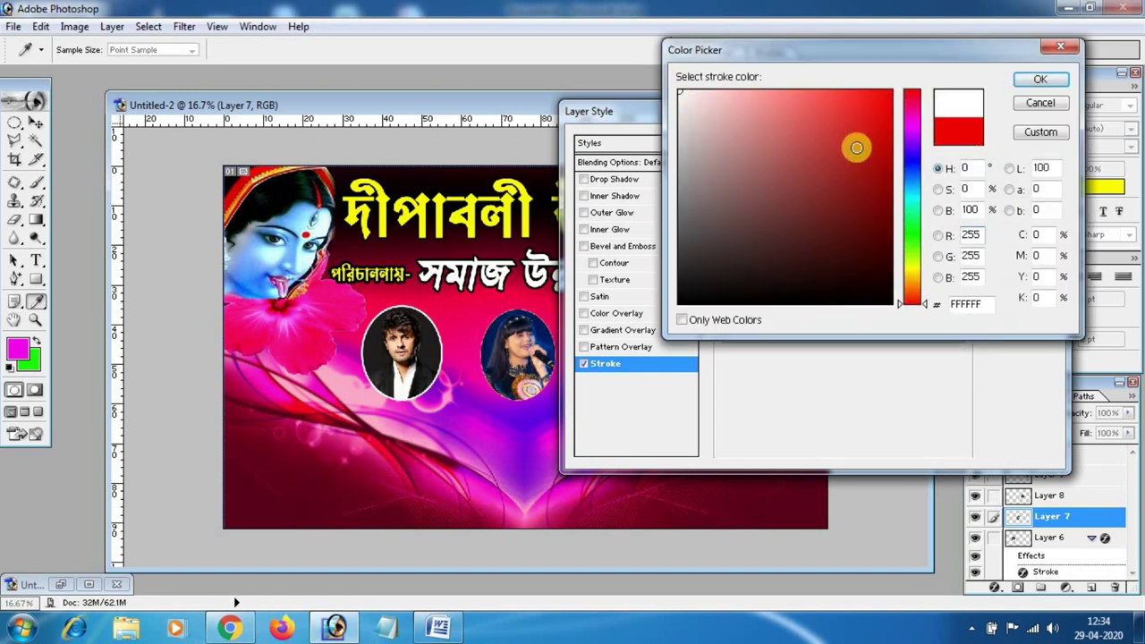
click(1039, 79)
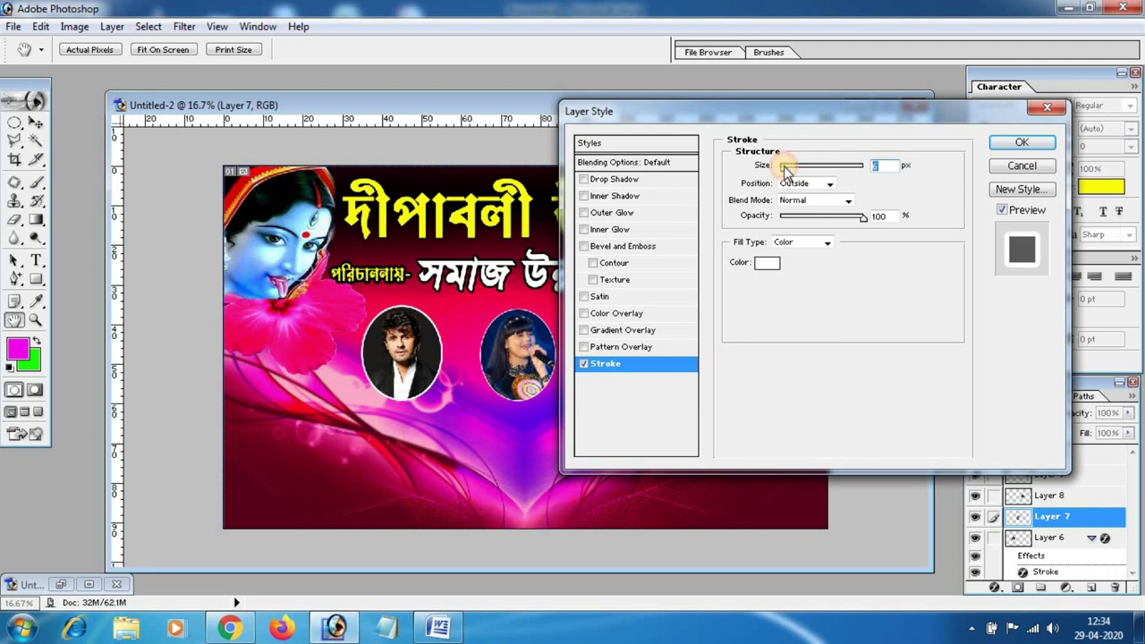
drag(783, 166, 787, 170)
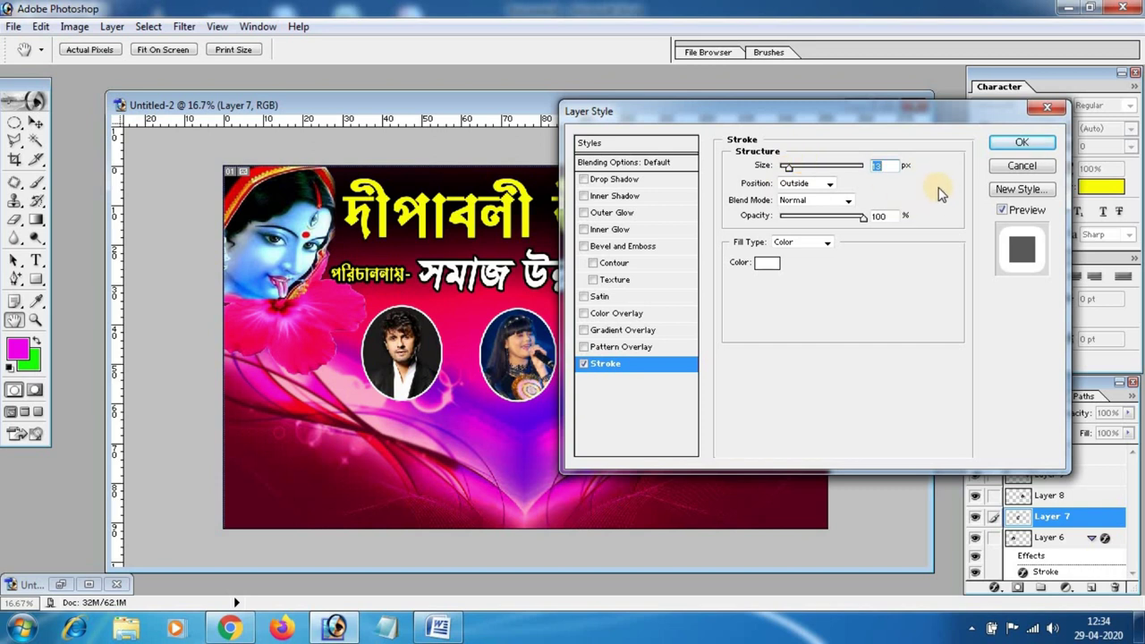
click(1021, 146)
Select Layer 8 and frame the third singer's portrait with a 13 px white outside stroke
right_click(636, 368)
click(655, 375)
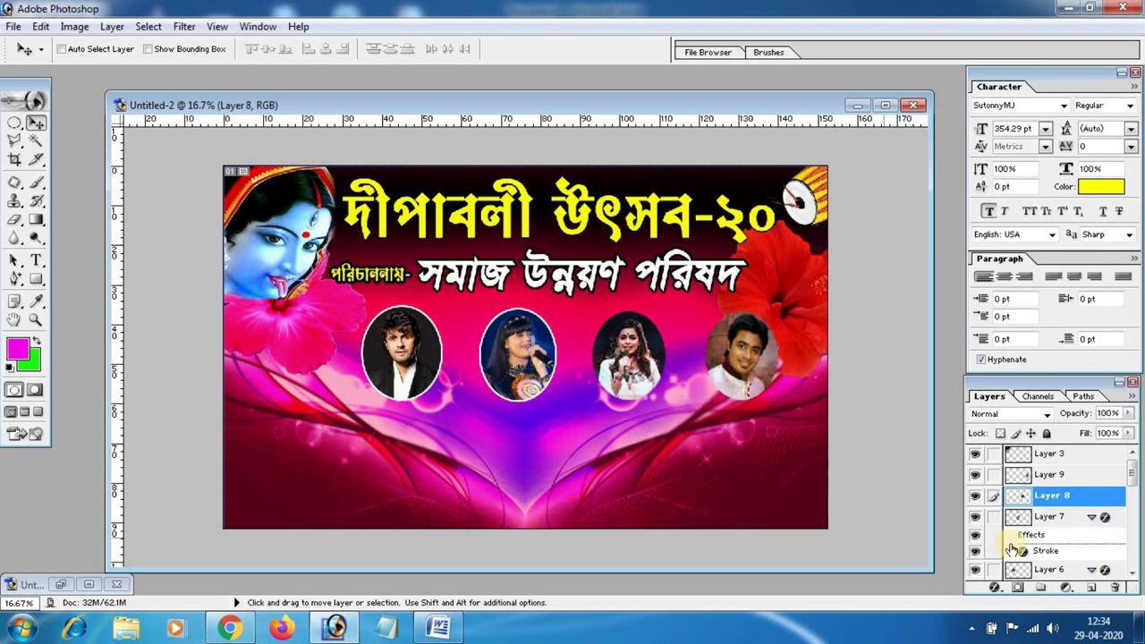
click(998, 590)
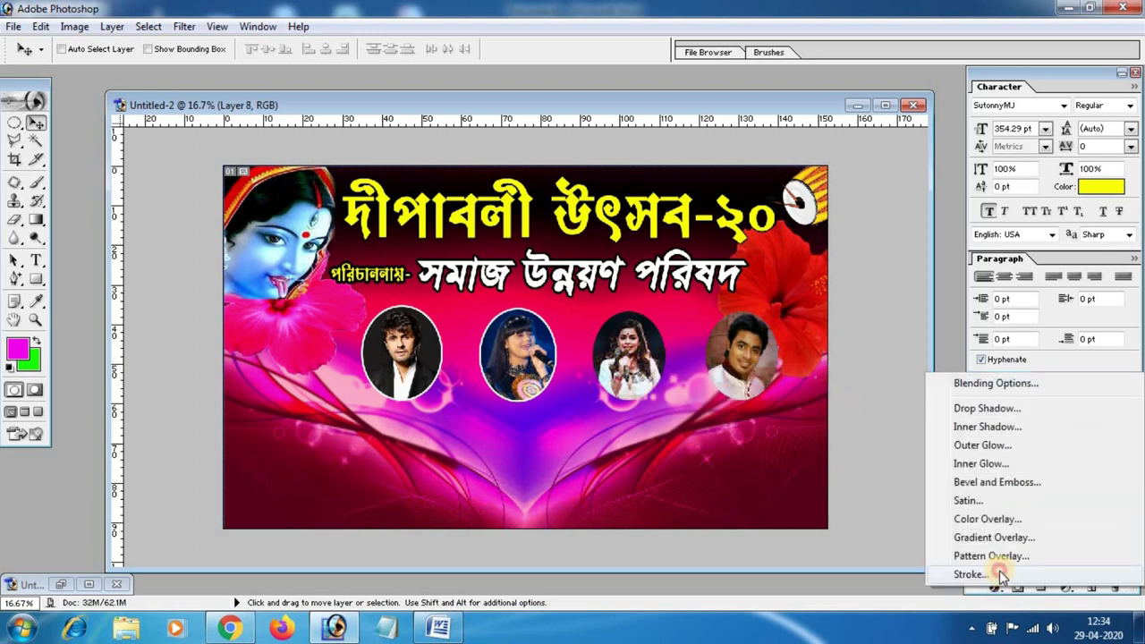
click(1000, 570)
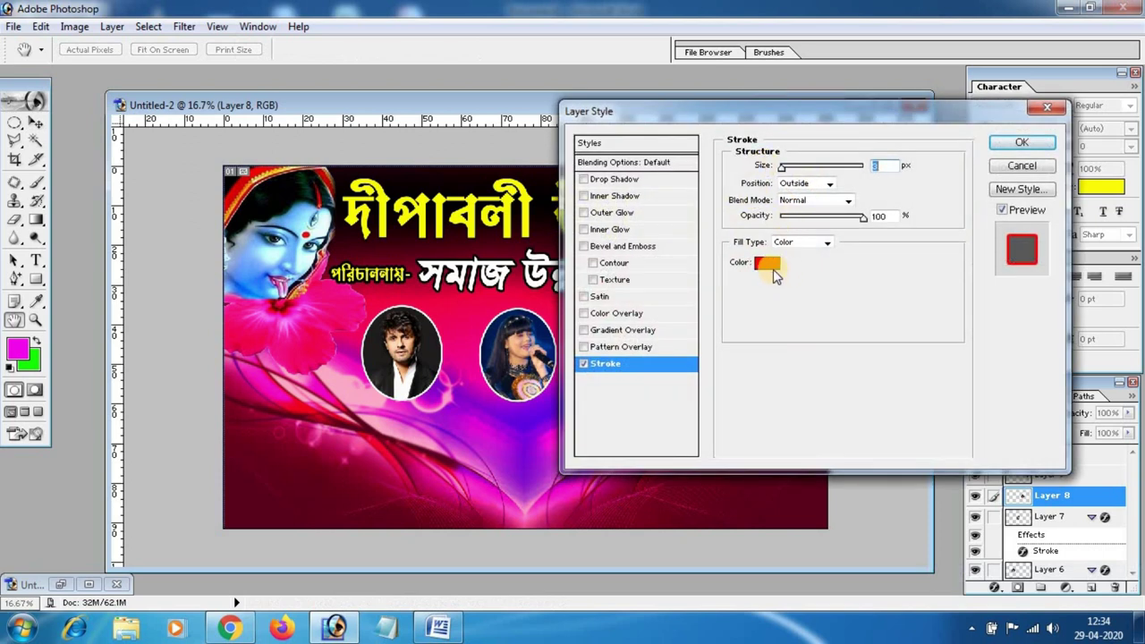
click(767, 263)
click(679, 92)
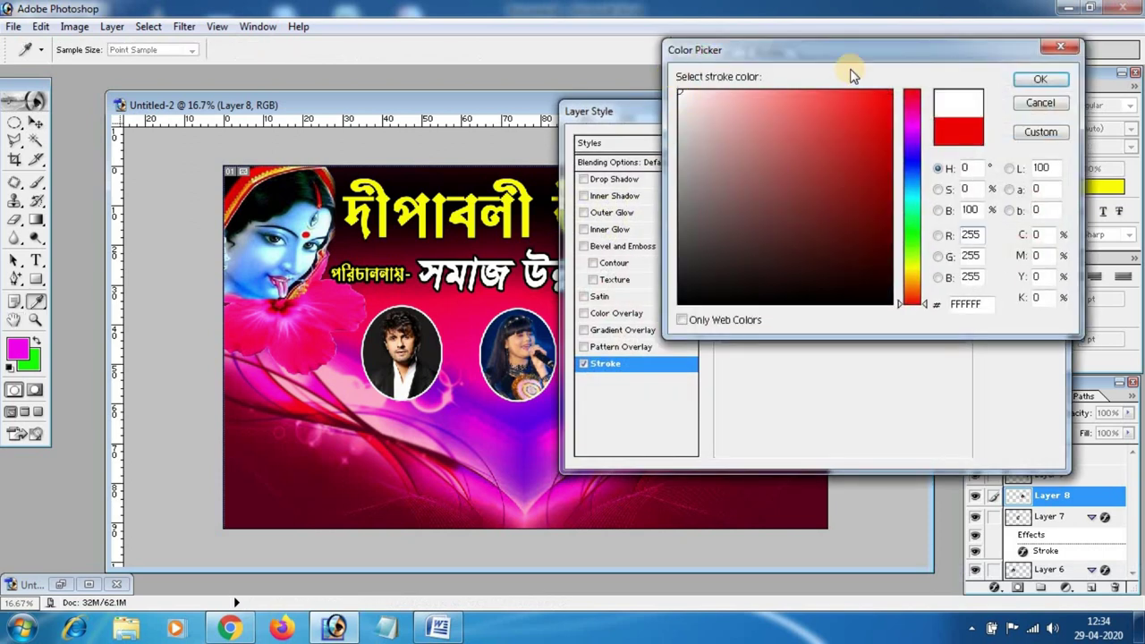
click(1027, 80)
click(884, 165)
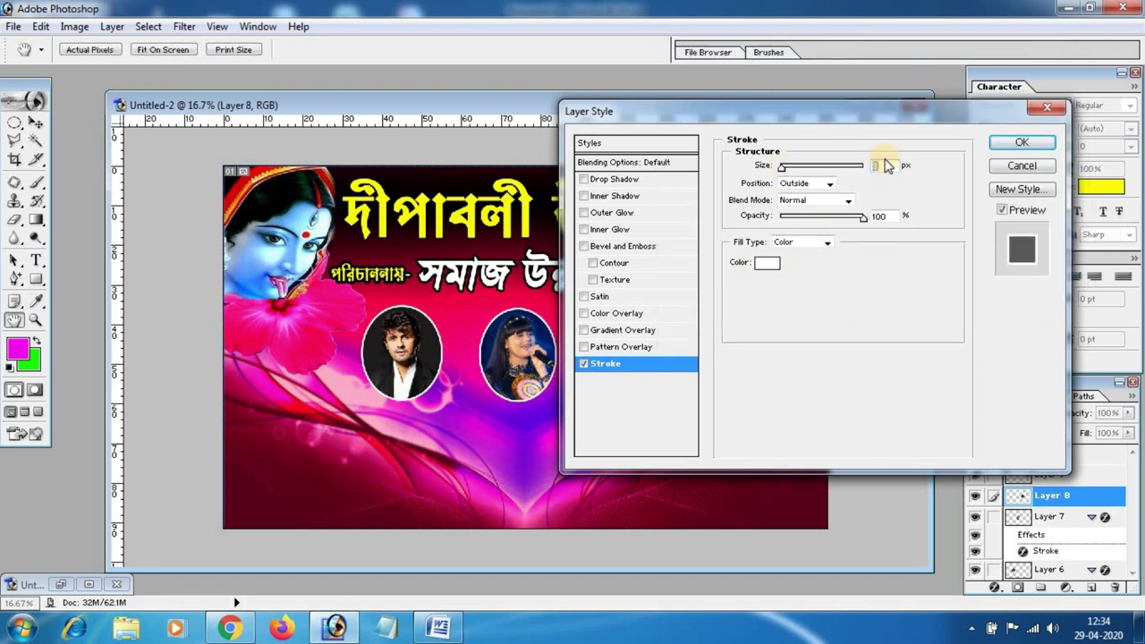
drag(883, 166, 855, 172)
text(13)
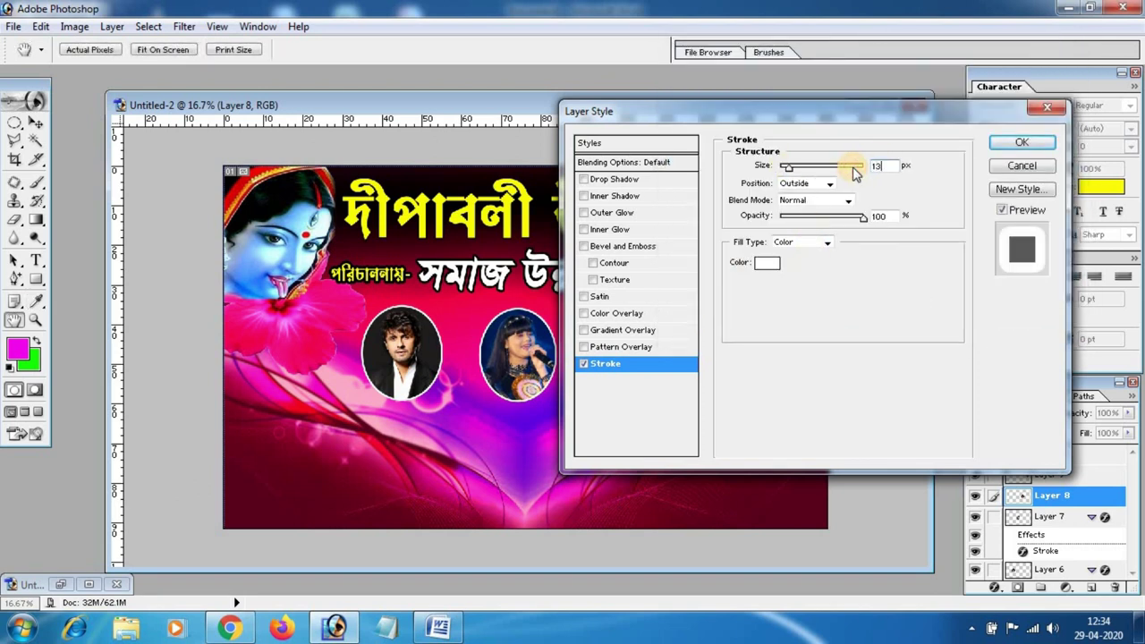
click(1022, 140)
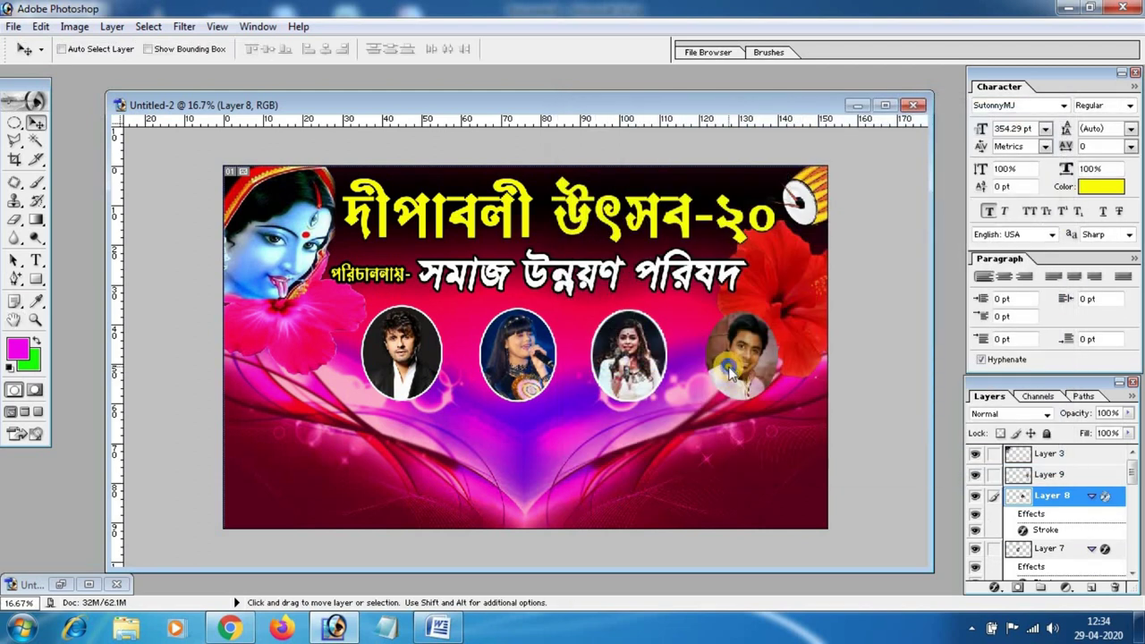
Select Layer 9 and give the rightmost portrait a 13 px white outside stroke
right_click(729, 372)
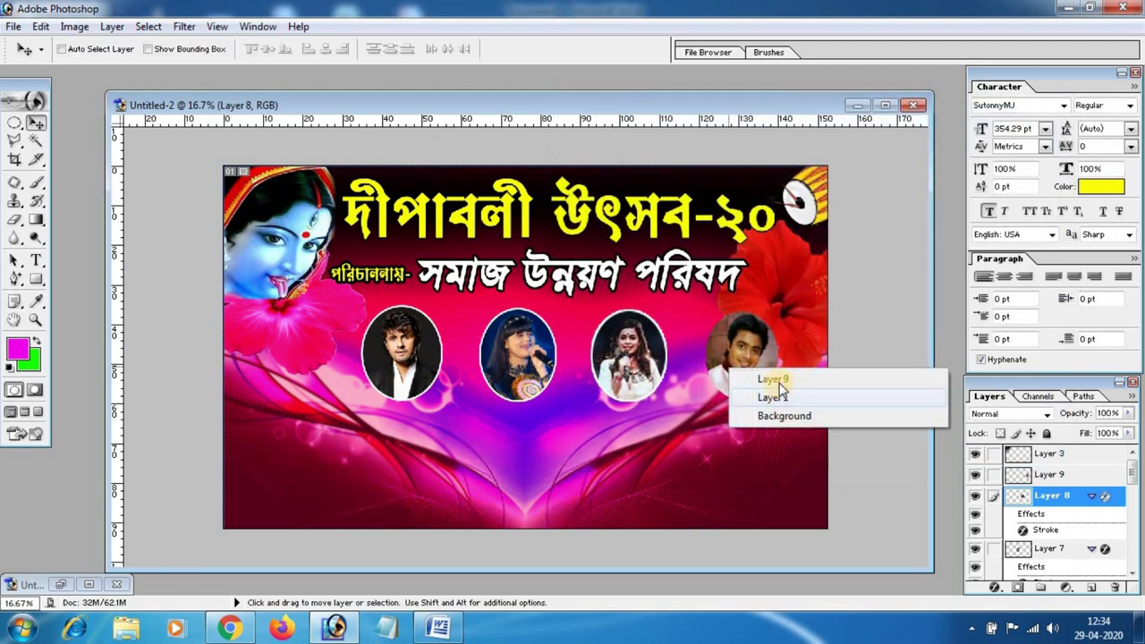
click(777, 379)
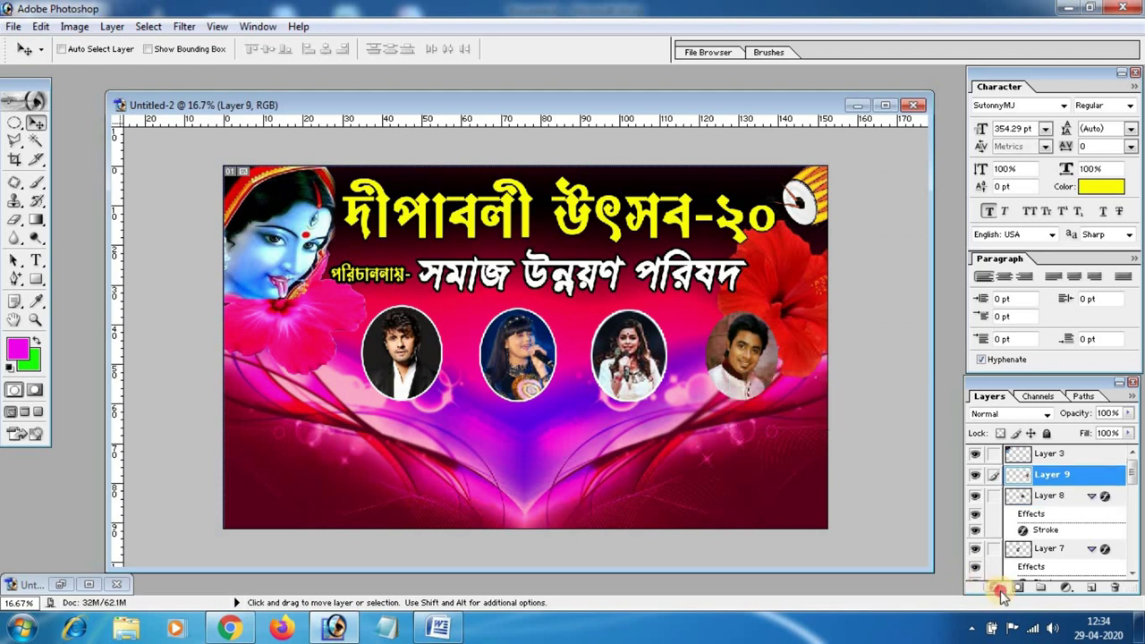
click(993, 587)
click(968, 577)
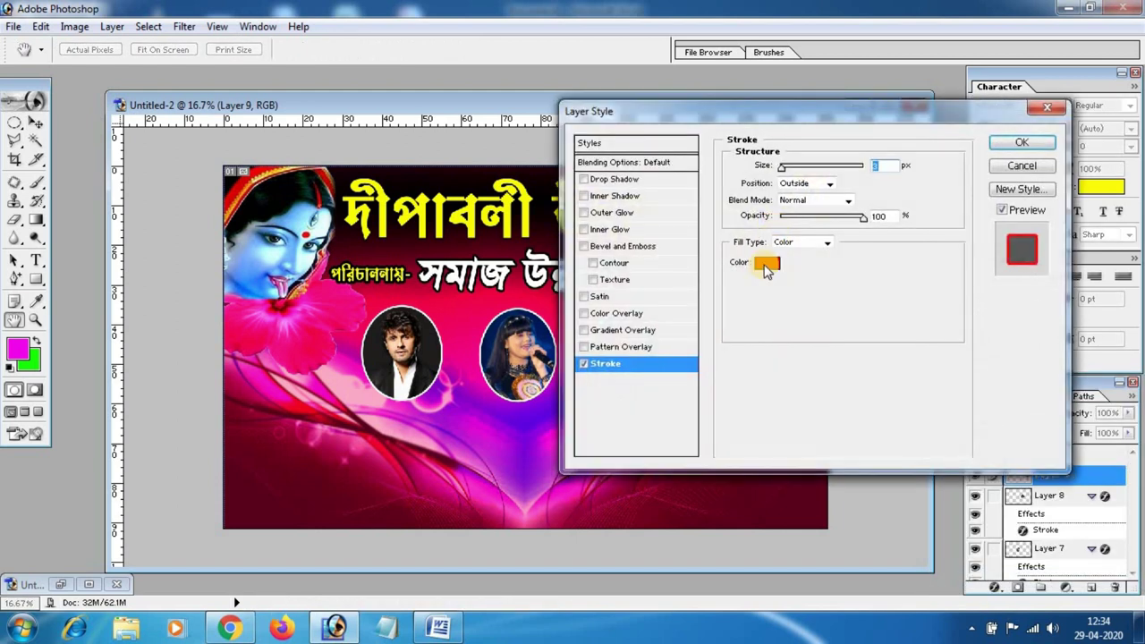
click(761, 329)
drag(693, 86, 664, 72)
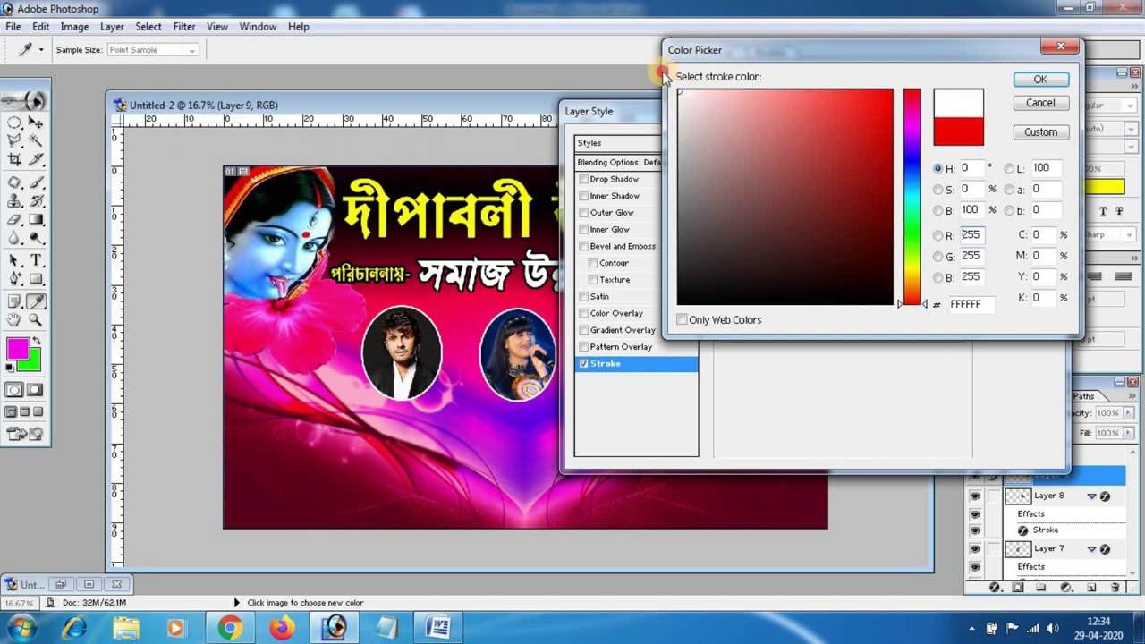
click(1037, 79)
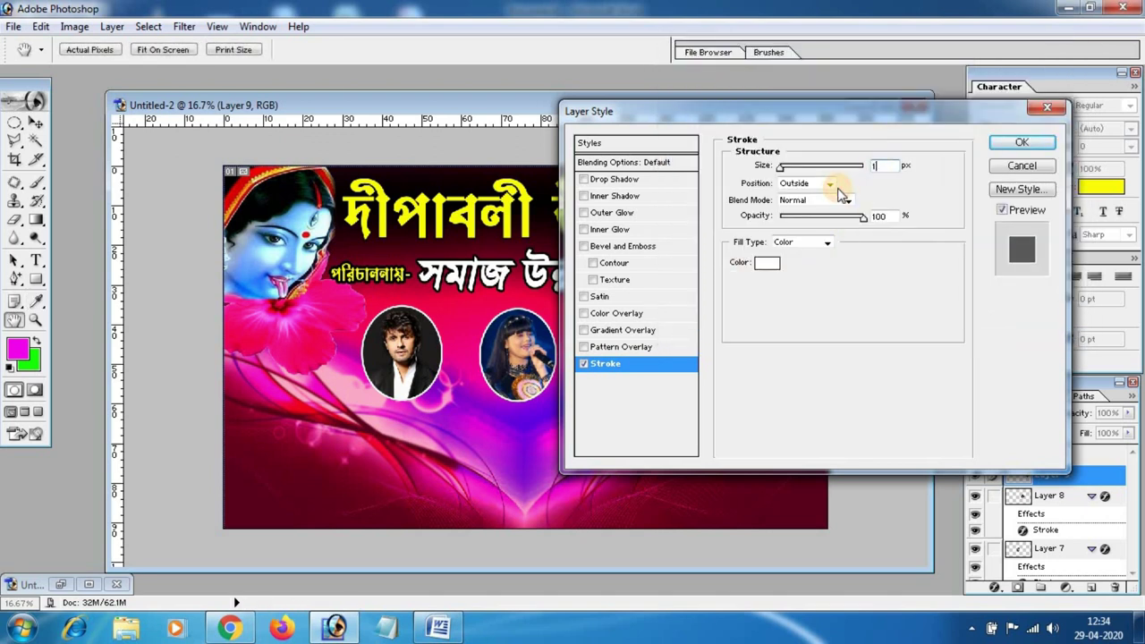
text(3)
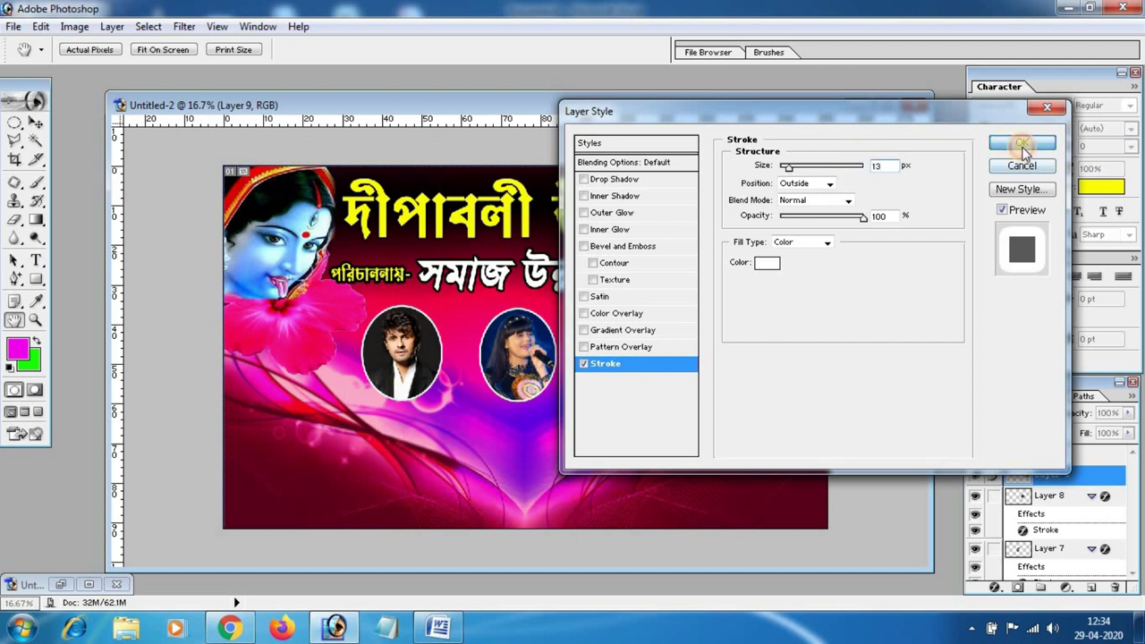
click(1023, 145)
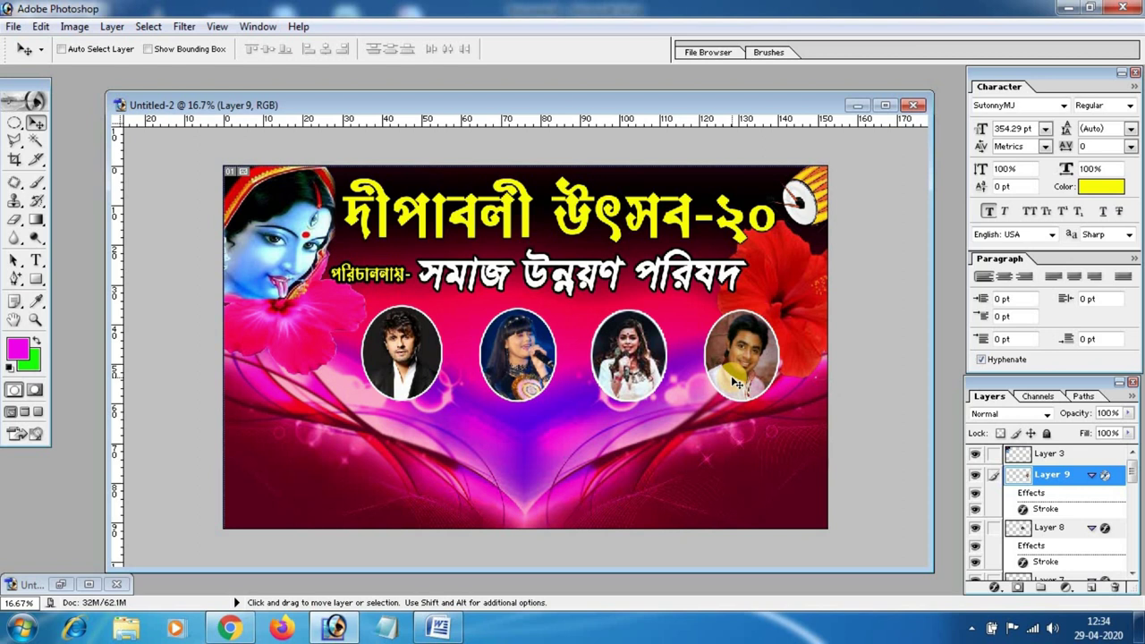
click(1002, 587)
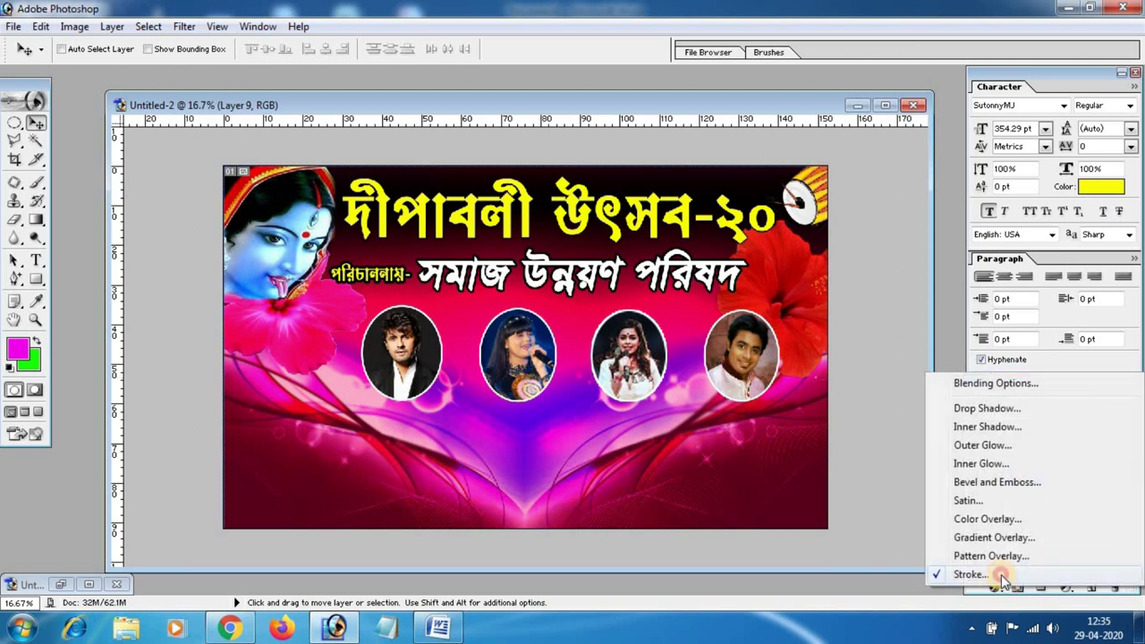
click(1002, 577)
mouse_move(818, 105)
mouse_down()
mouse_move(336, 80)
mouse_move(402, 110)
mouse_up()
click(354, 259)
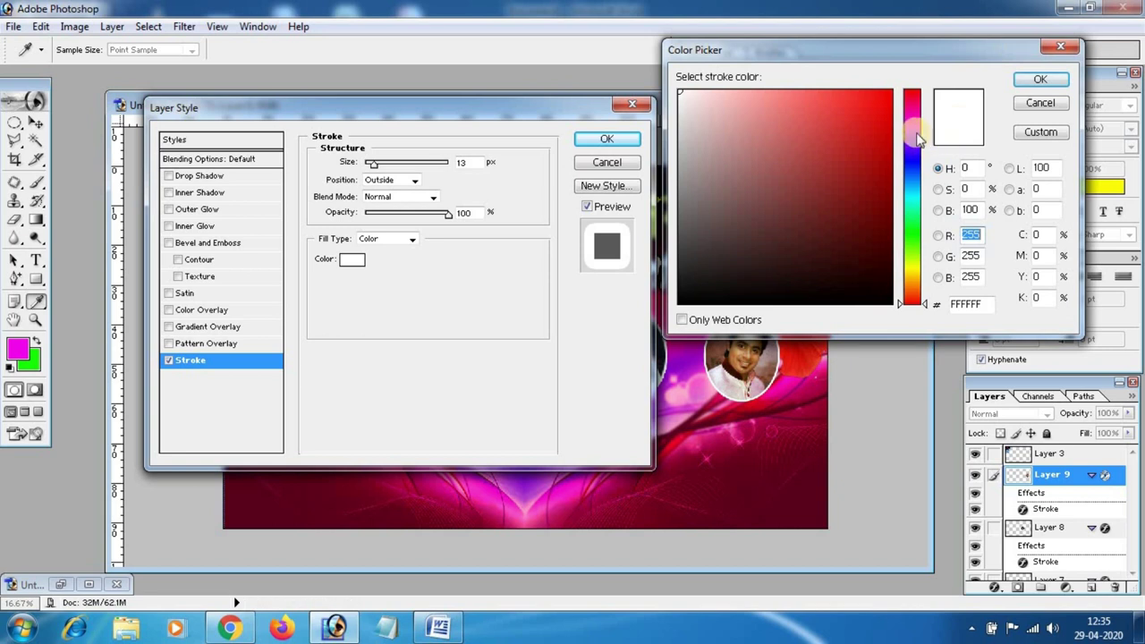
click(915, 125)
click(888, 103)
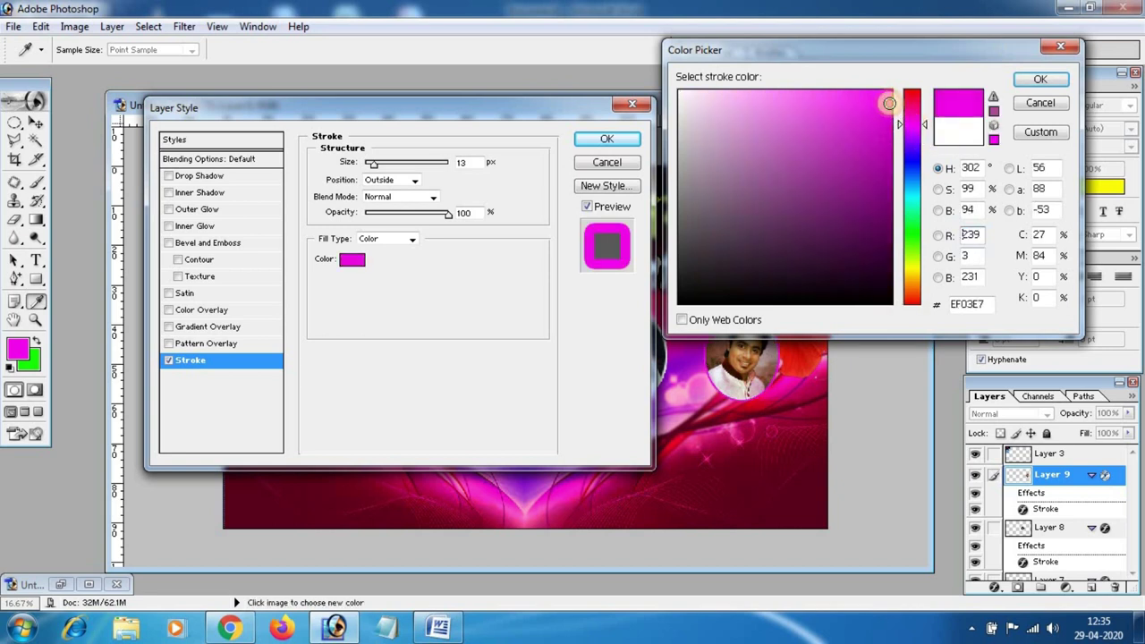
click(909, 231)
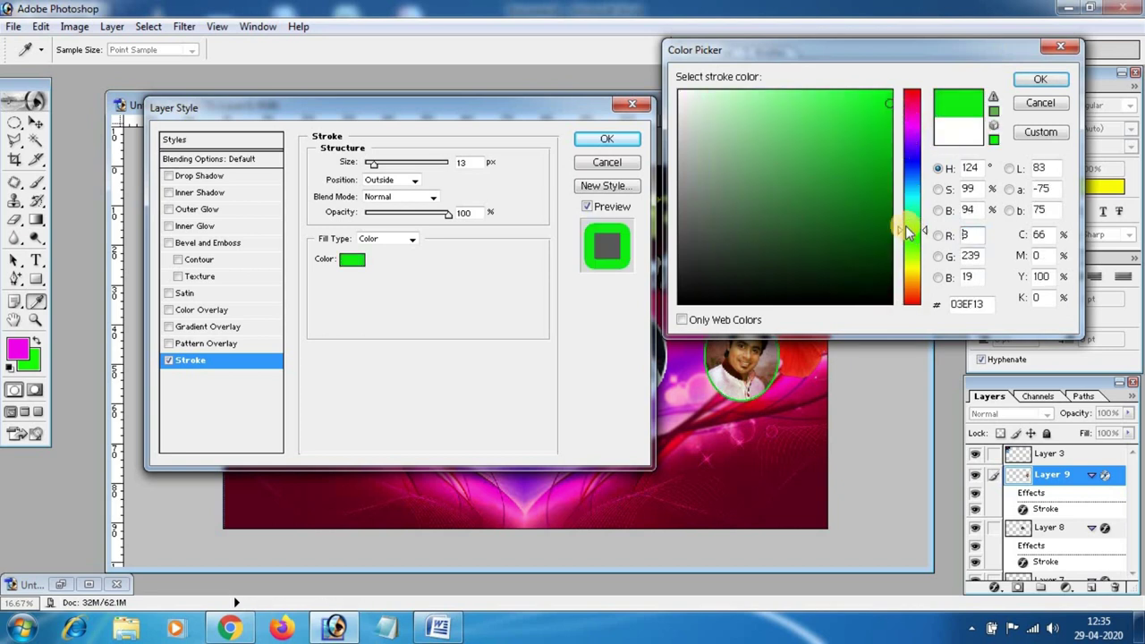
click(1042, 102)
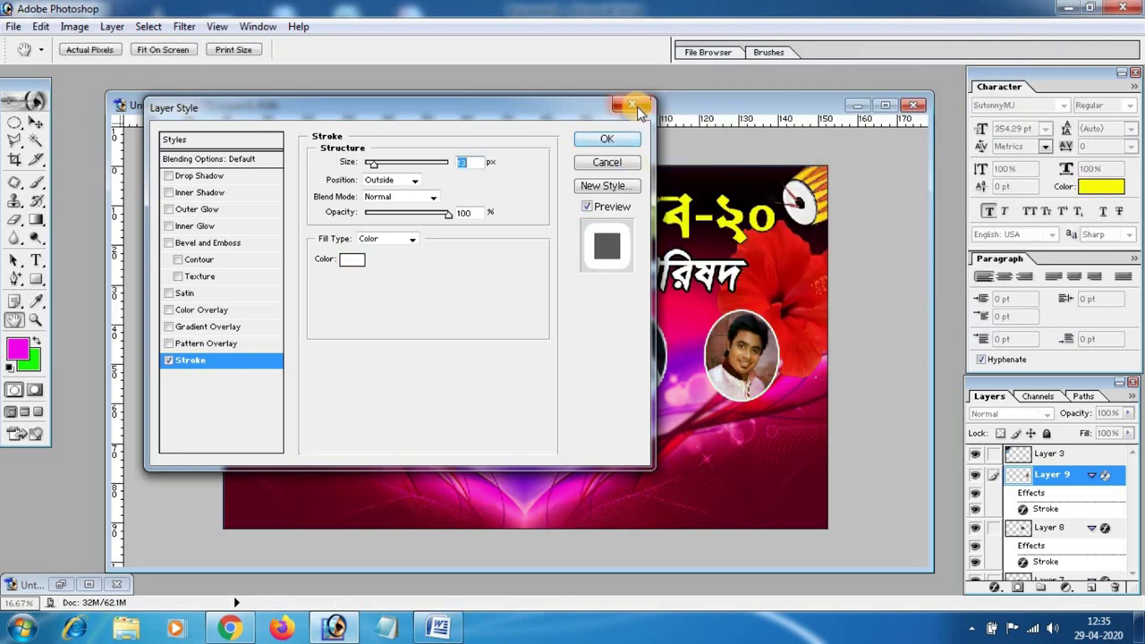
click(633, 106)
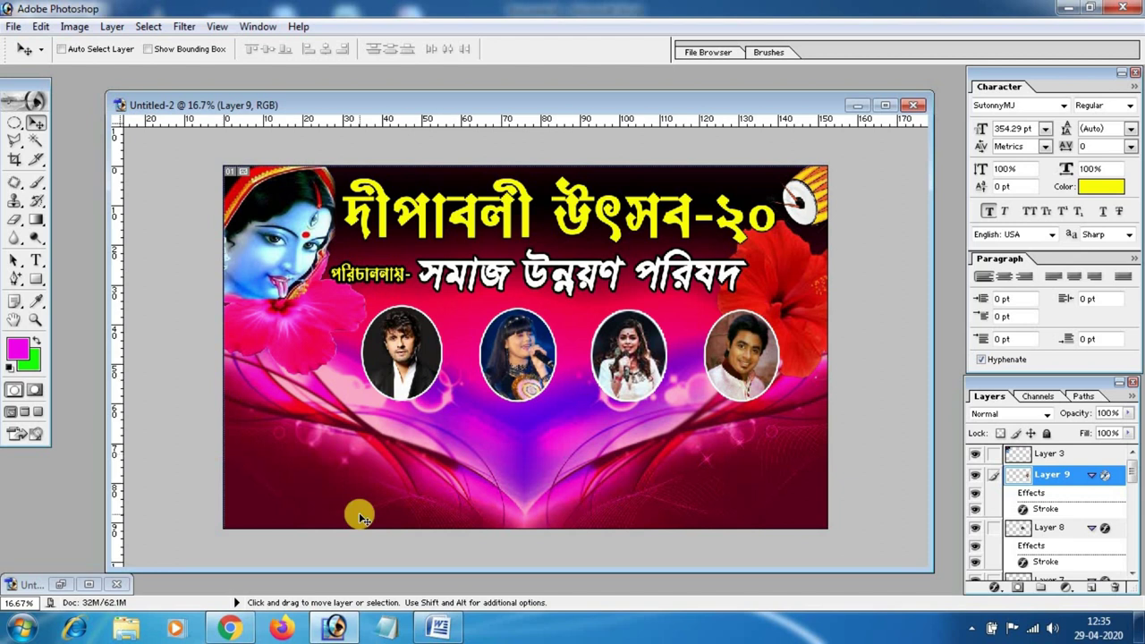
double_click(9, 514)
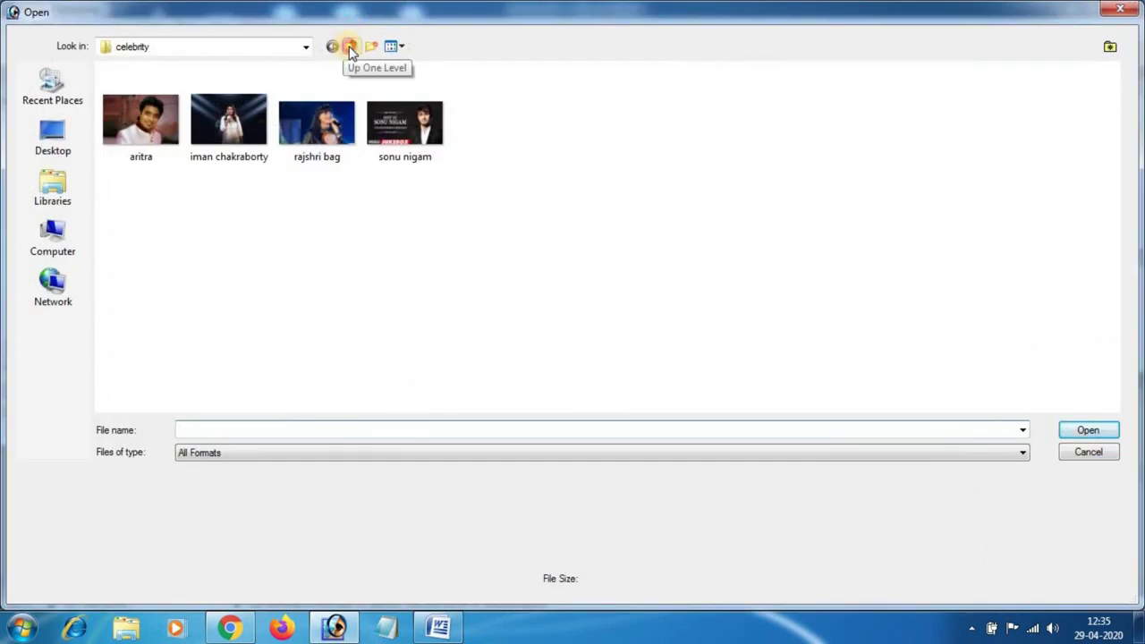
click(351, 49)
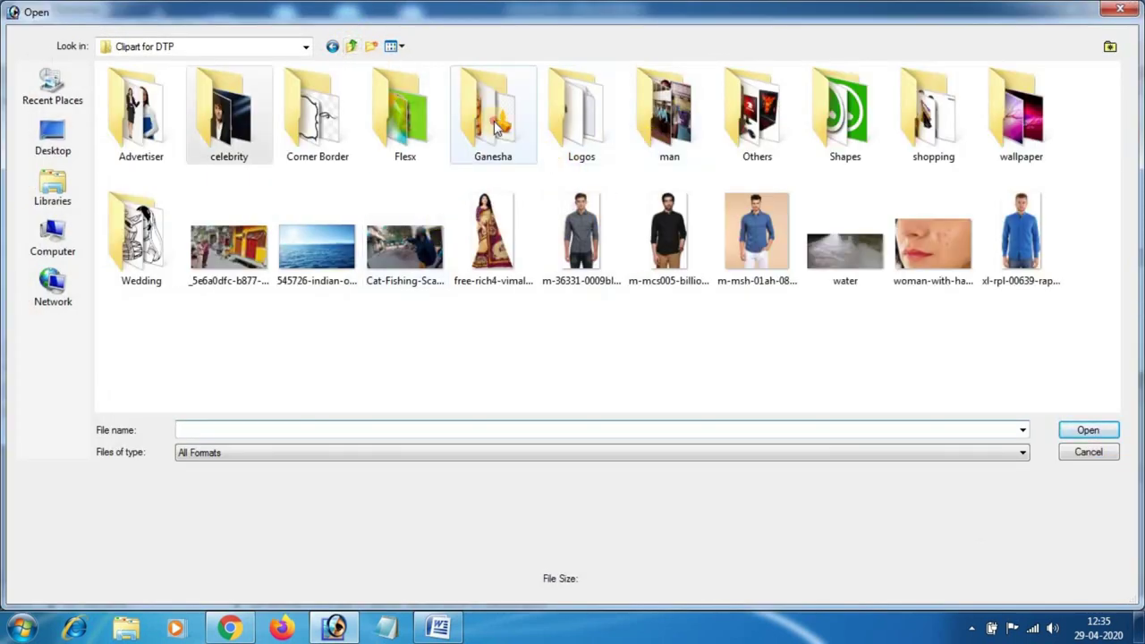
double_click(496, 128)
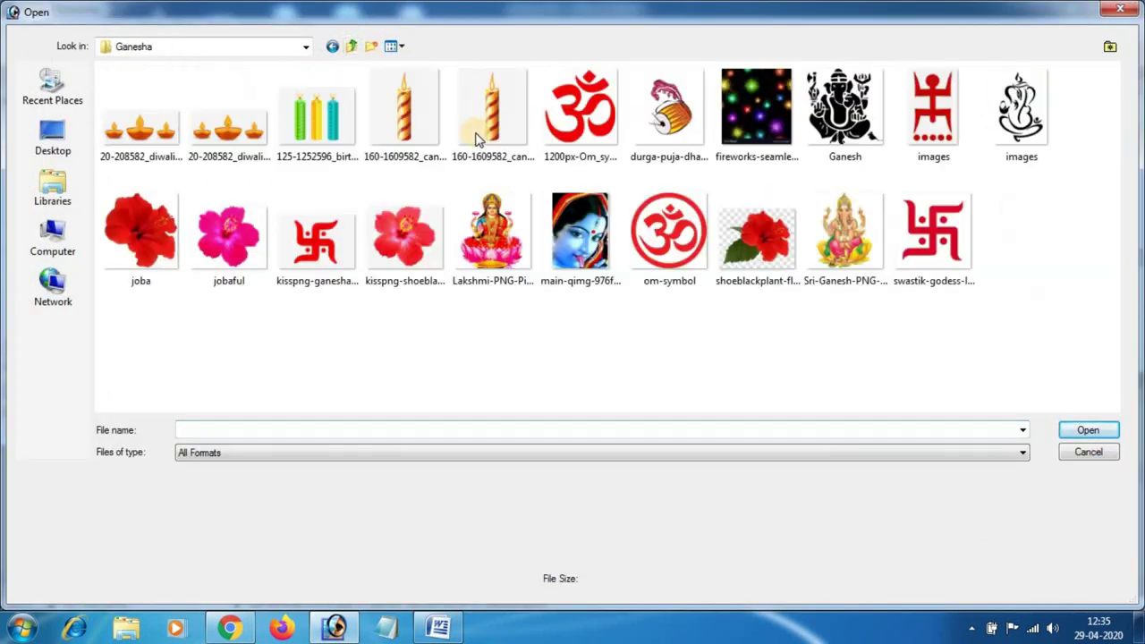
click(227, 143)
click(141, 134)
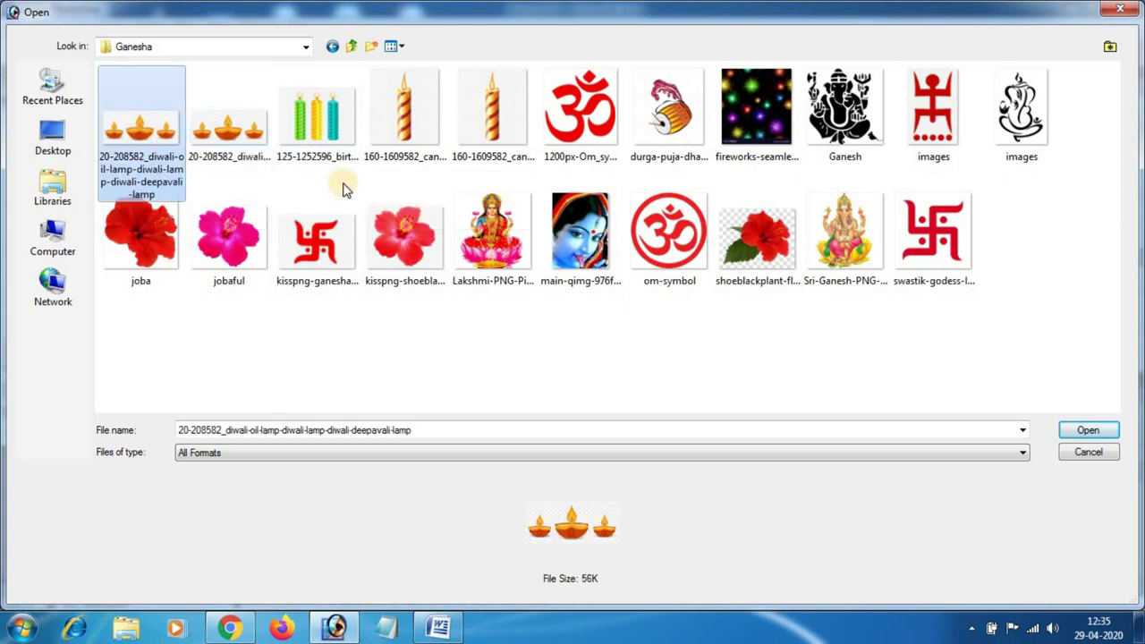
click(258, 133)
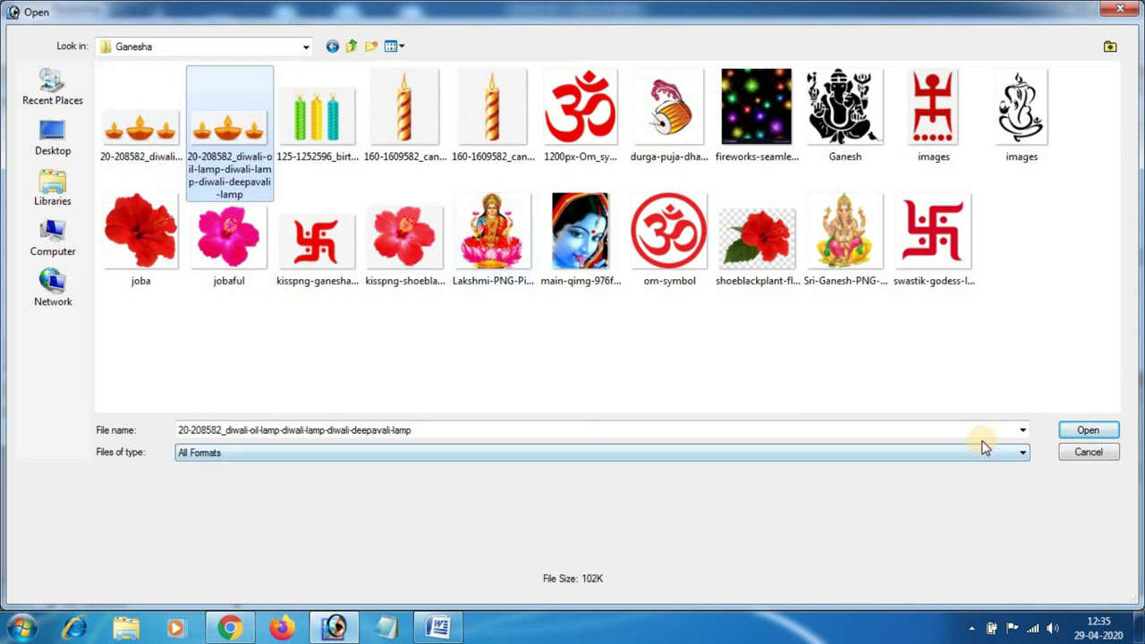
click(1089, 431)
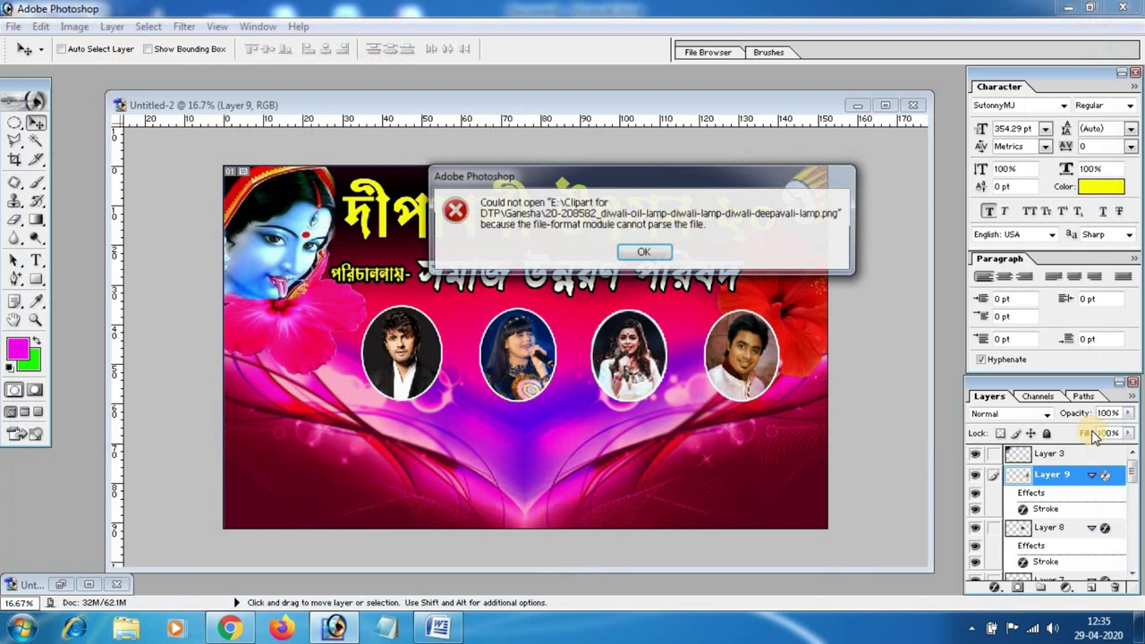
click(658, 256)
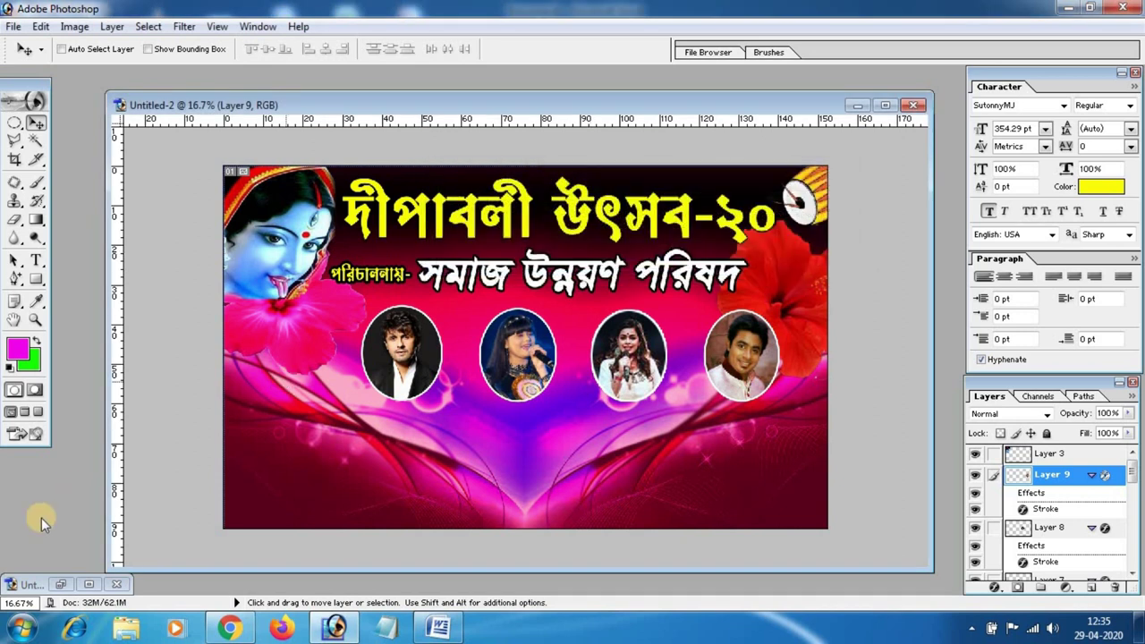
key(ctrl+o)
Open the diya lamp JPG and drag it onto the banner left of the first portrait
double_click(141, 124)
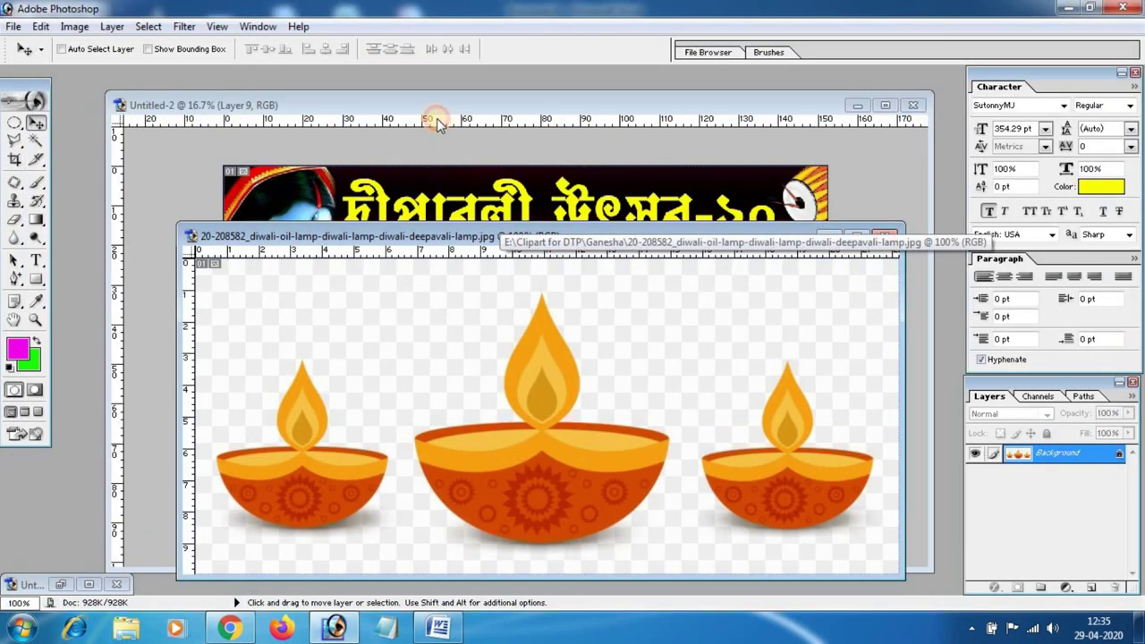
drag(492, 235, 429, 133)
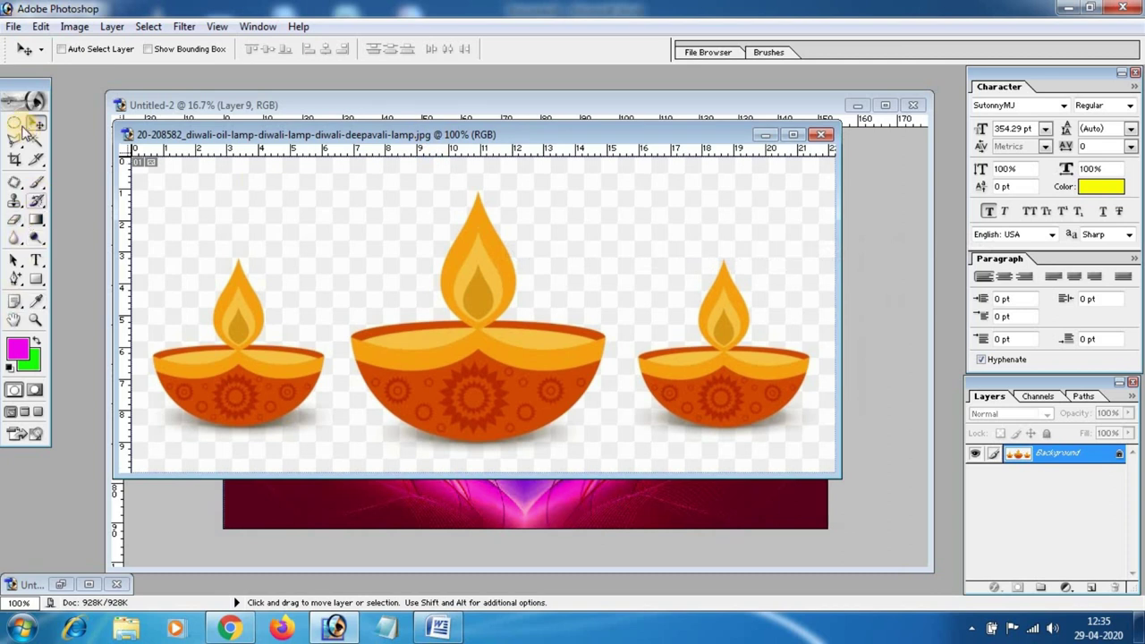
mouse_move(370, 536)
mouse_down()
mouse_move(289, 360)
mouse_move(264, 344)
mouse_up()
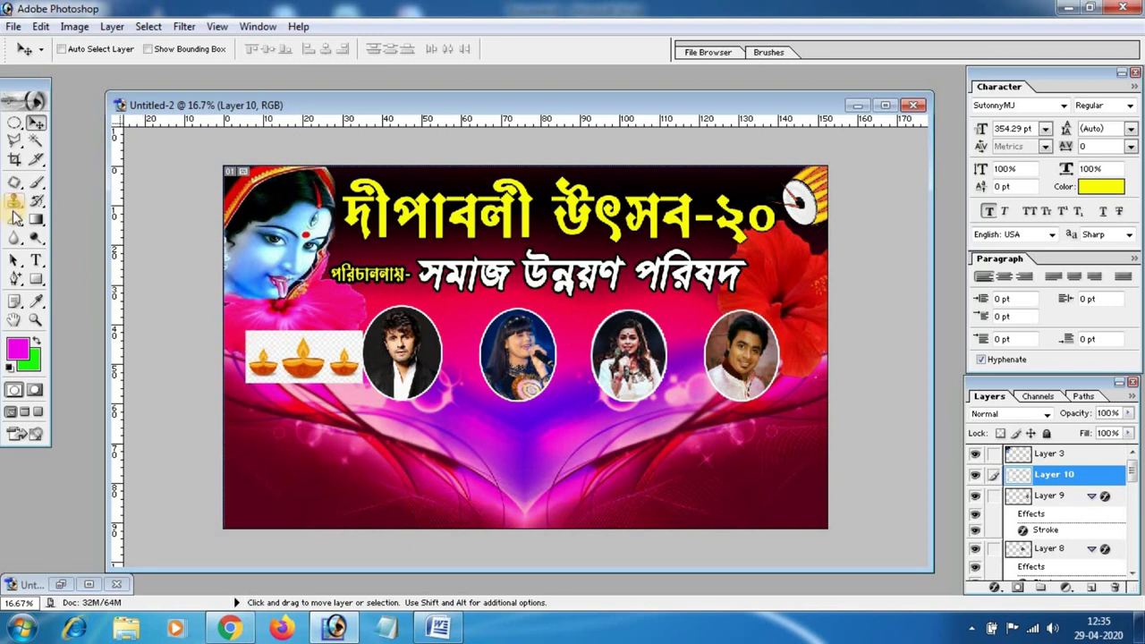
drag(14, 220, 63, 220)
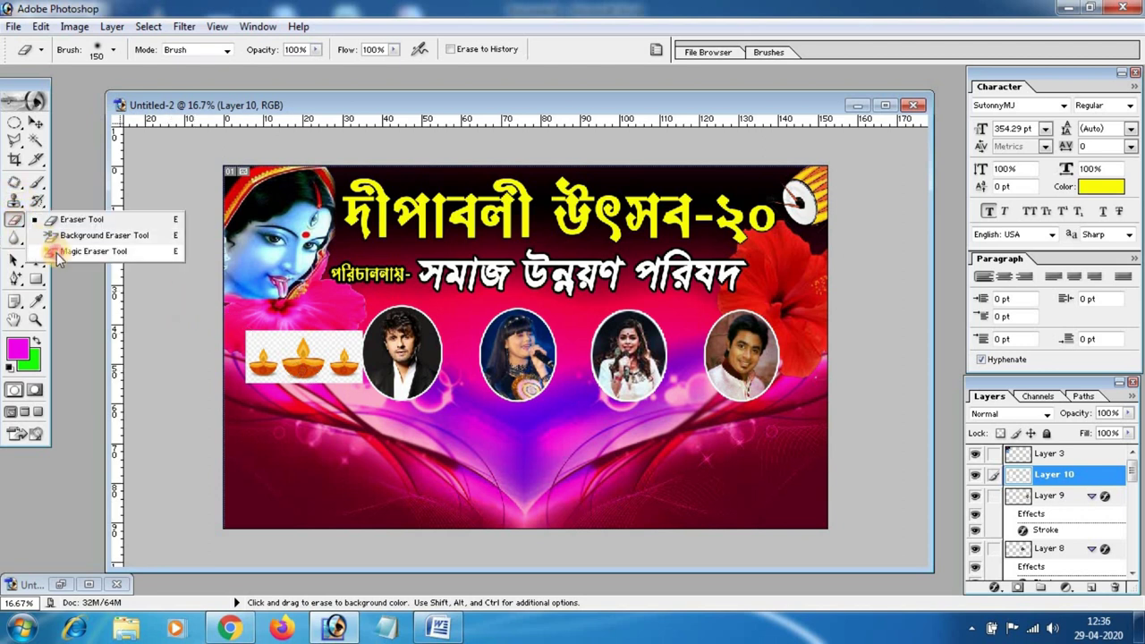
Erase the white background around the diyas with the Magic Eraser, then zoom in on them
drag(18, 224, 56, 250)
click(281, 350)
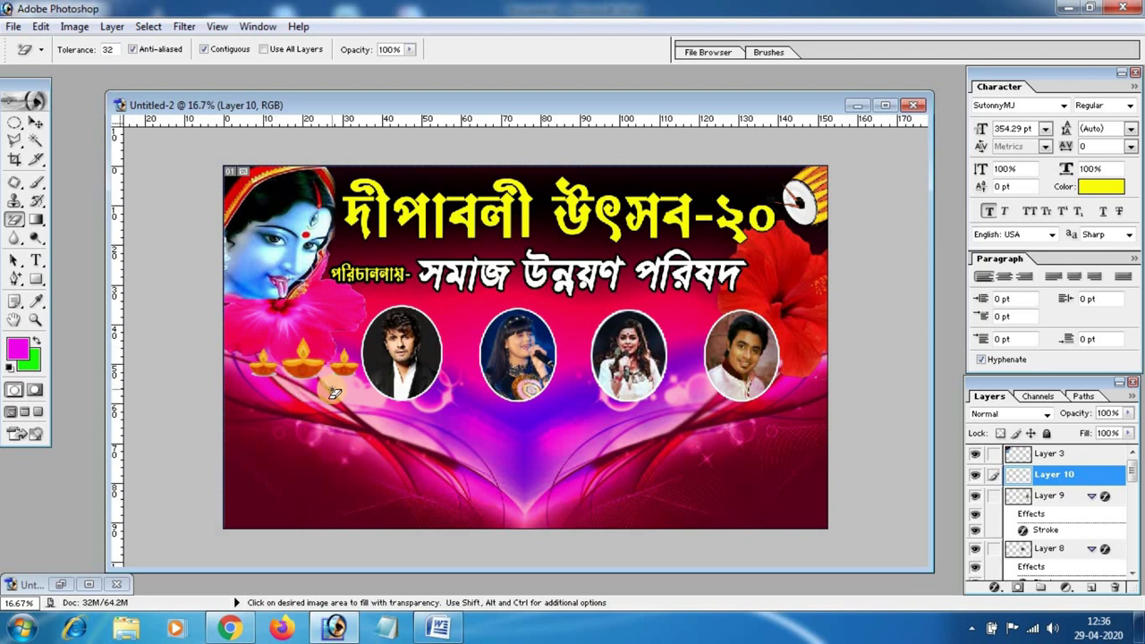
click(36, 320)
drag(223, 313, 465, 449)
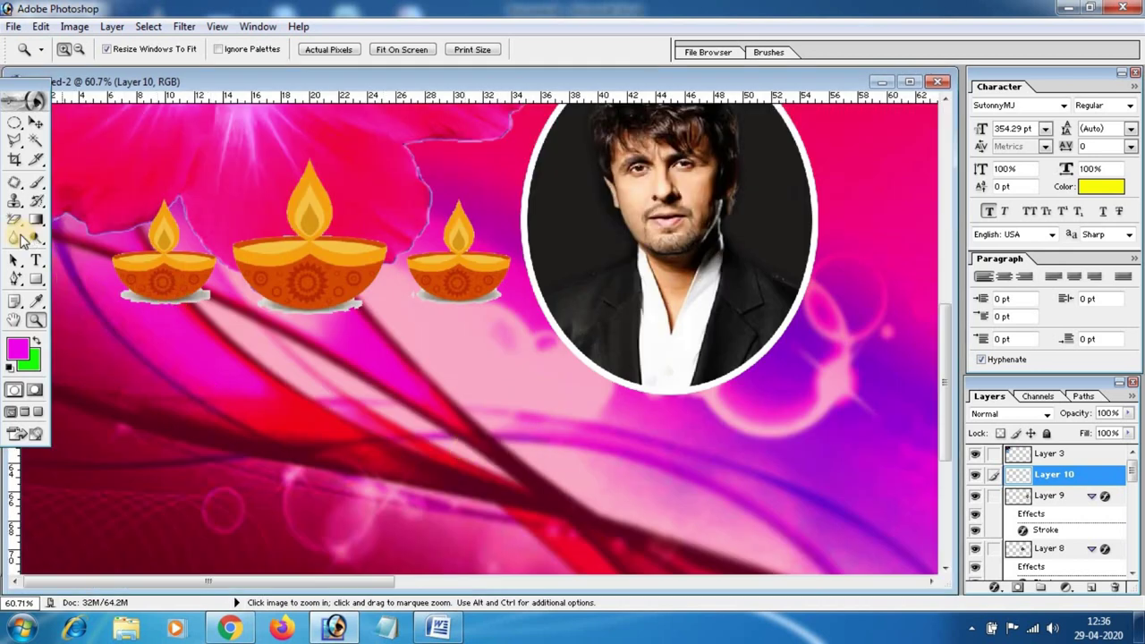
Erase the pale strips beneath the left, middle and right diyas
click(15, 221)
click(128, 302)
click(358, 308)
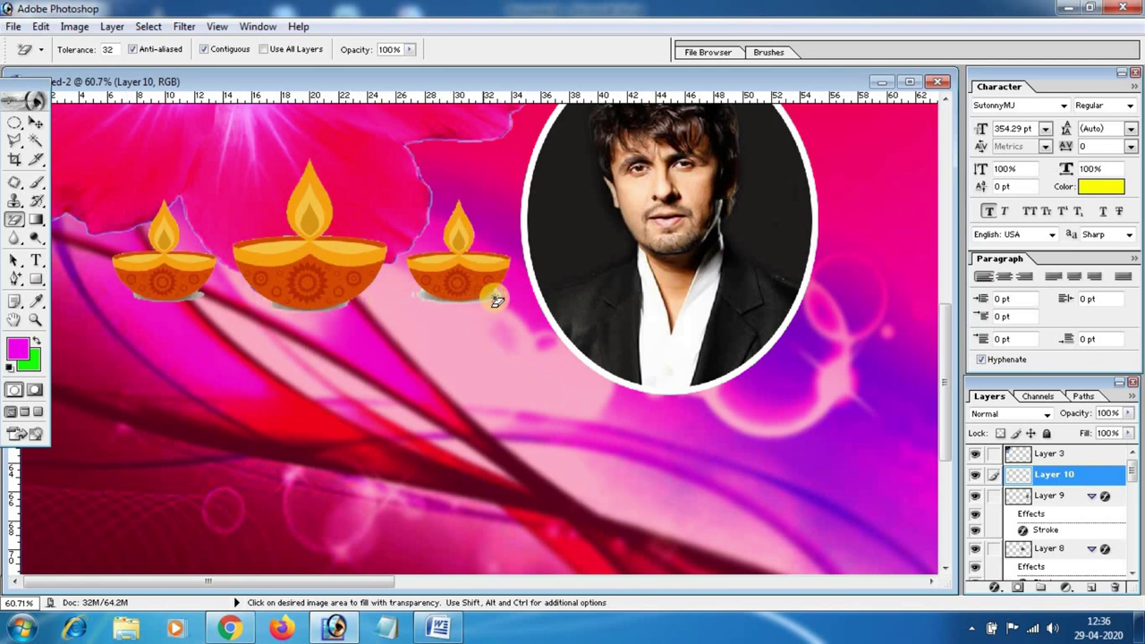
click(421, 299)
click(209, 308)
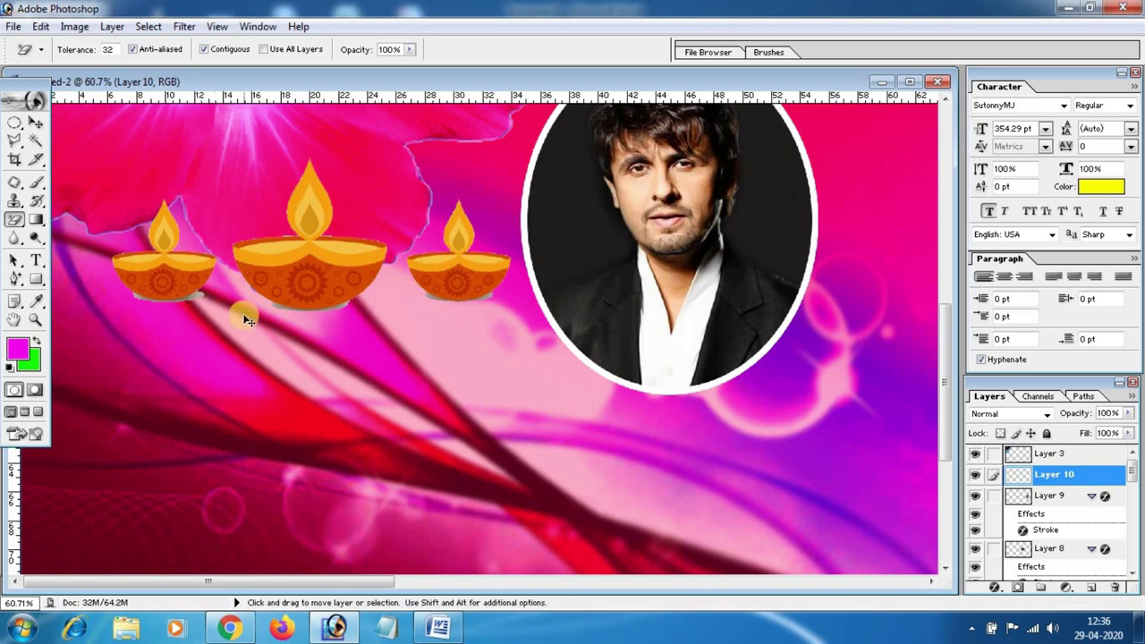
Move the diyas down and left, then stretch them taller with Free Transform
key(ctrl+minus)
key(ctrl+minus)
key(ctrl+minus)
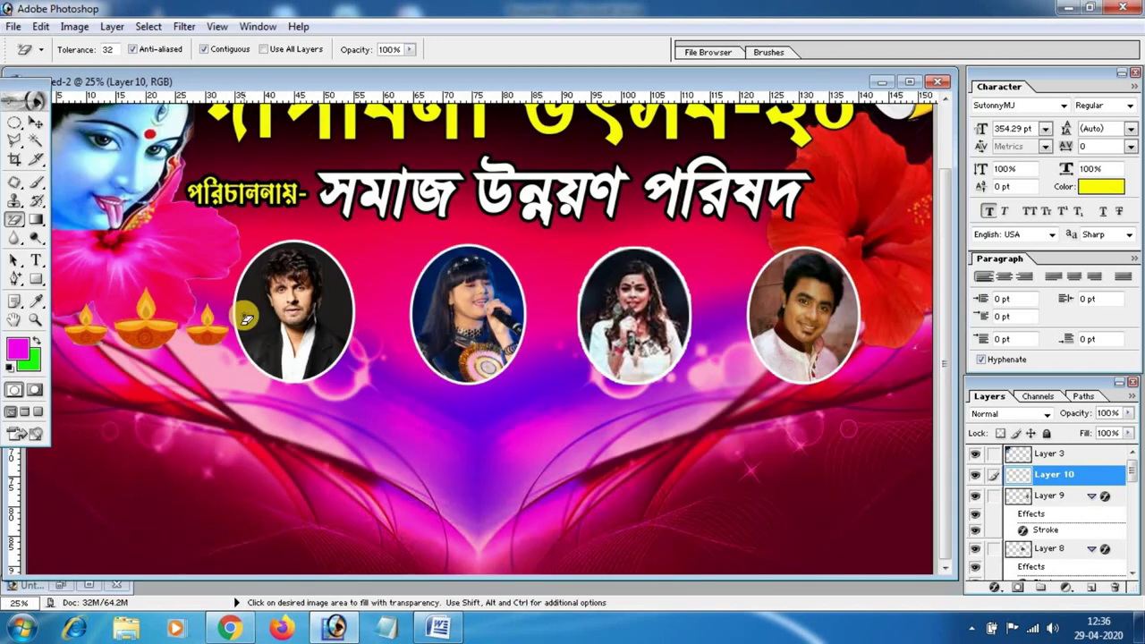
click(35, 123)
drag(141, 81, 169, 84)
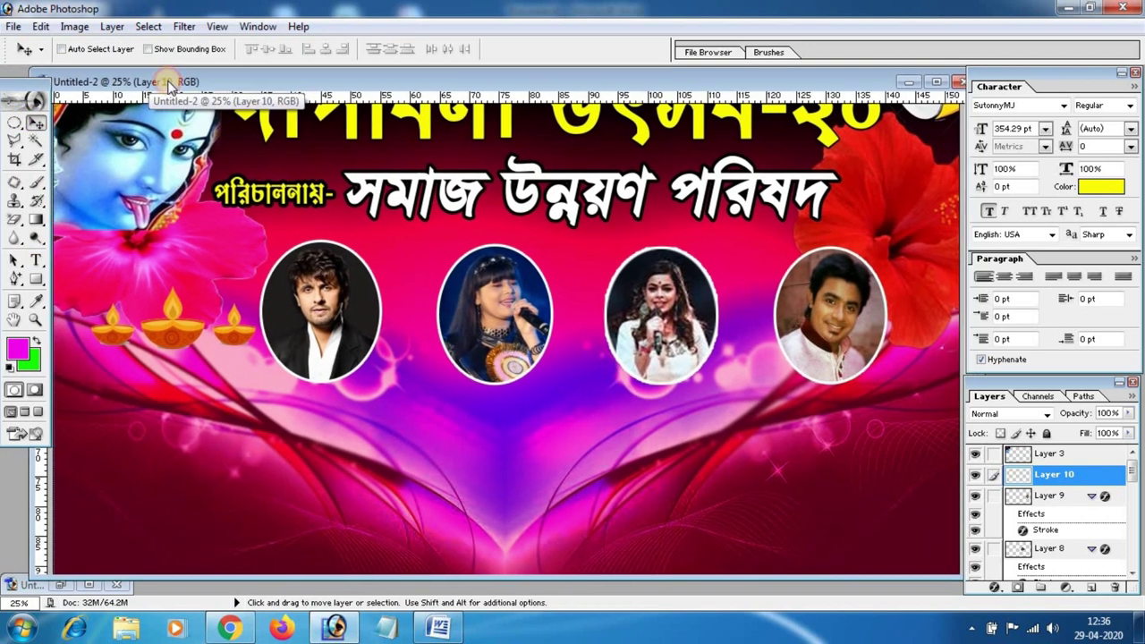
mouse_move(190, 332)
mouse_down()
mouse_move(156, 380)
mouse_move(154, 431)
mouse_up()
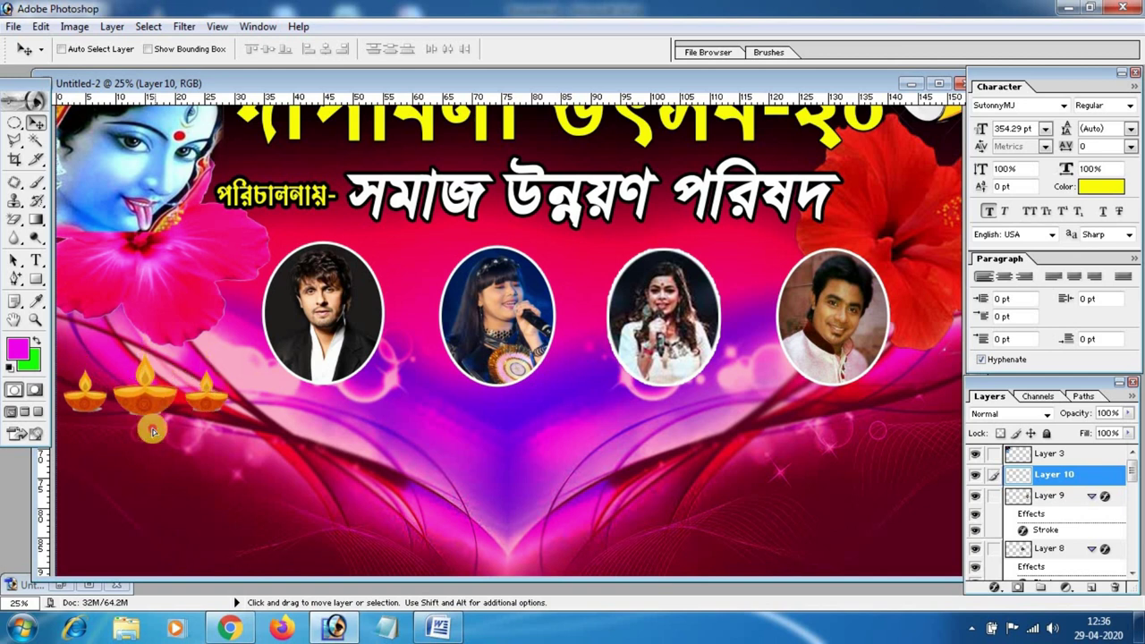
key(ctrl+t)
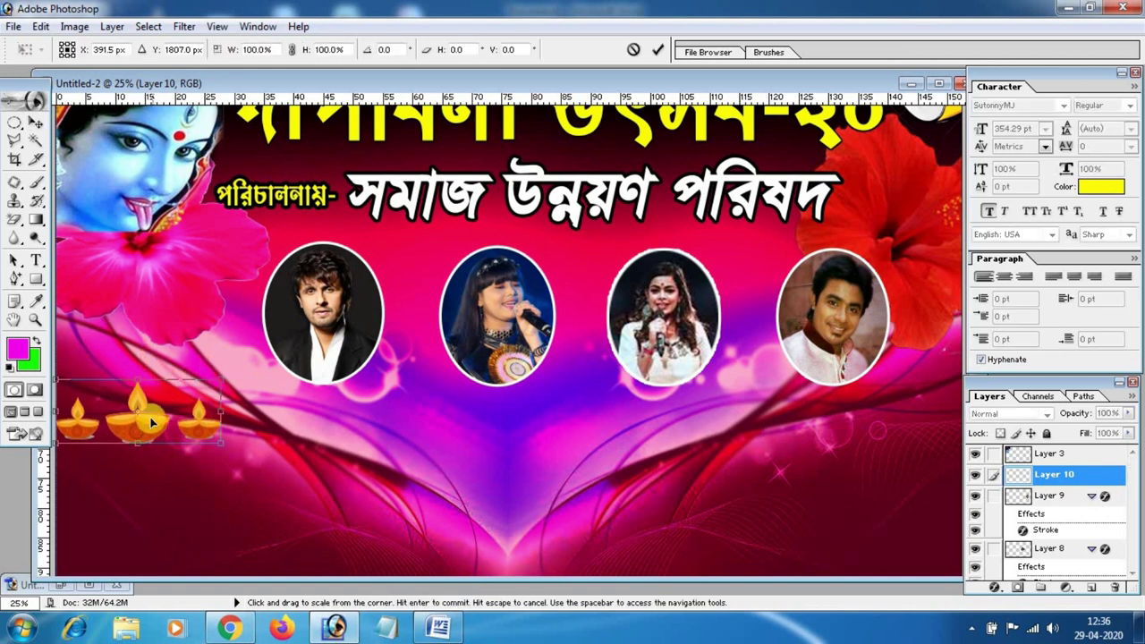
mouse_move(219, 376)
mouse_down()
mouse_move(218, 340)
mouse_move(231, 328)
mouse_up()
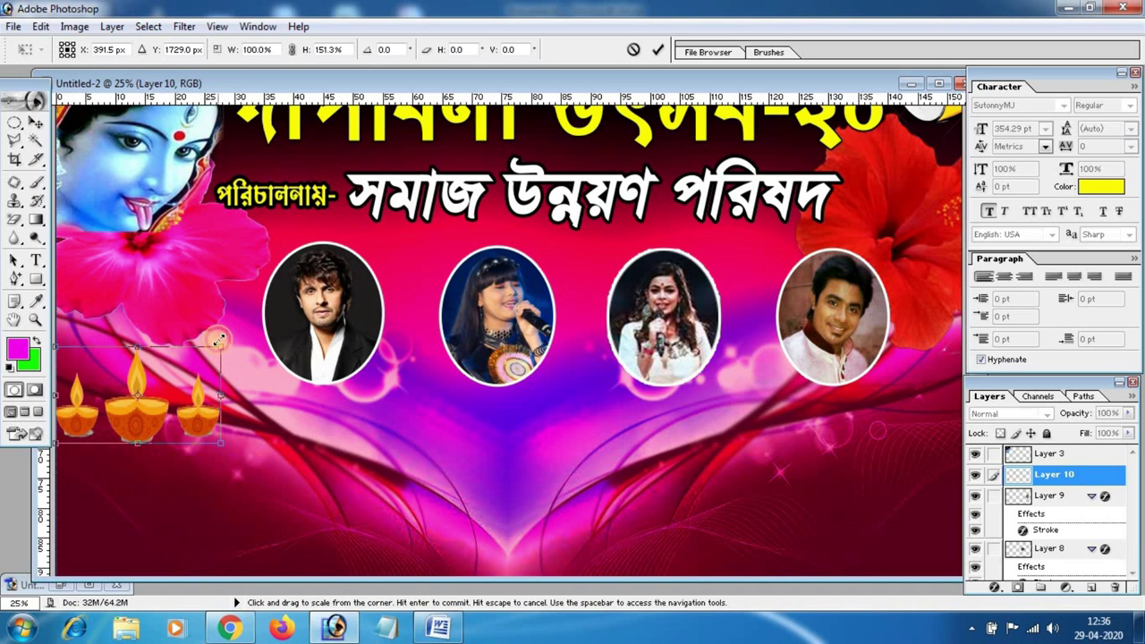
key(Return)
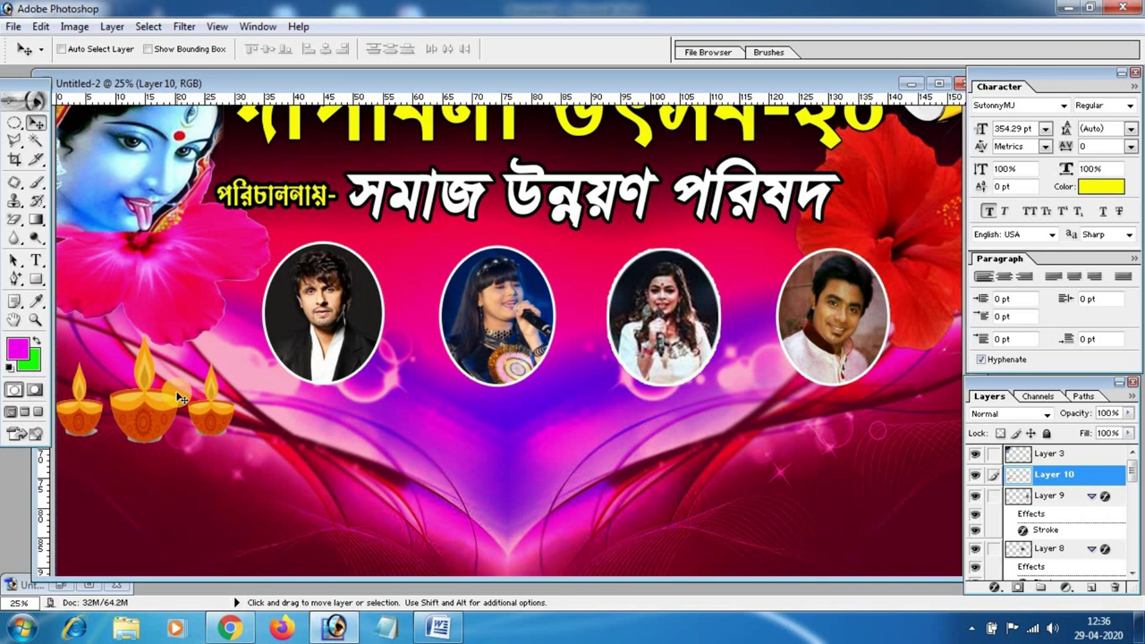
Nudge the diyas further left and up, then rescale them to about 90% height
mouse_move(179, 398)
mouse_down()
mouse_move(138, 389)
mouse_move(161, 389)
mouse_up()
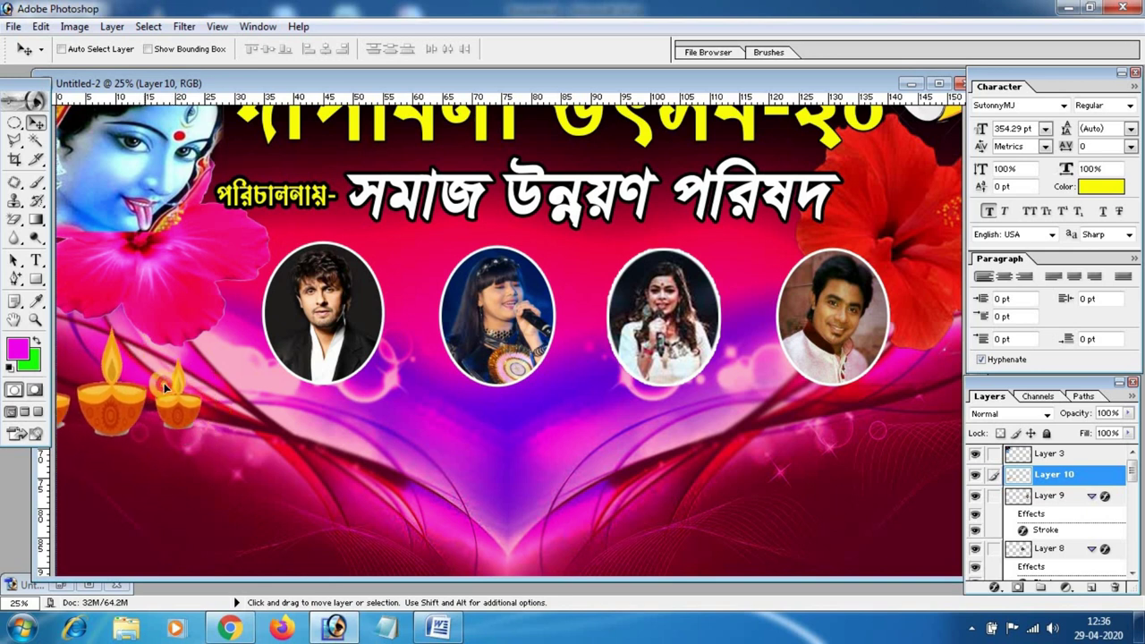
key(shift+Left)
key(shift+Left)
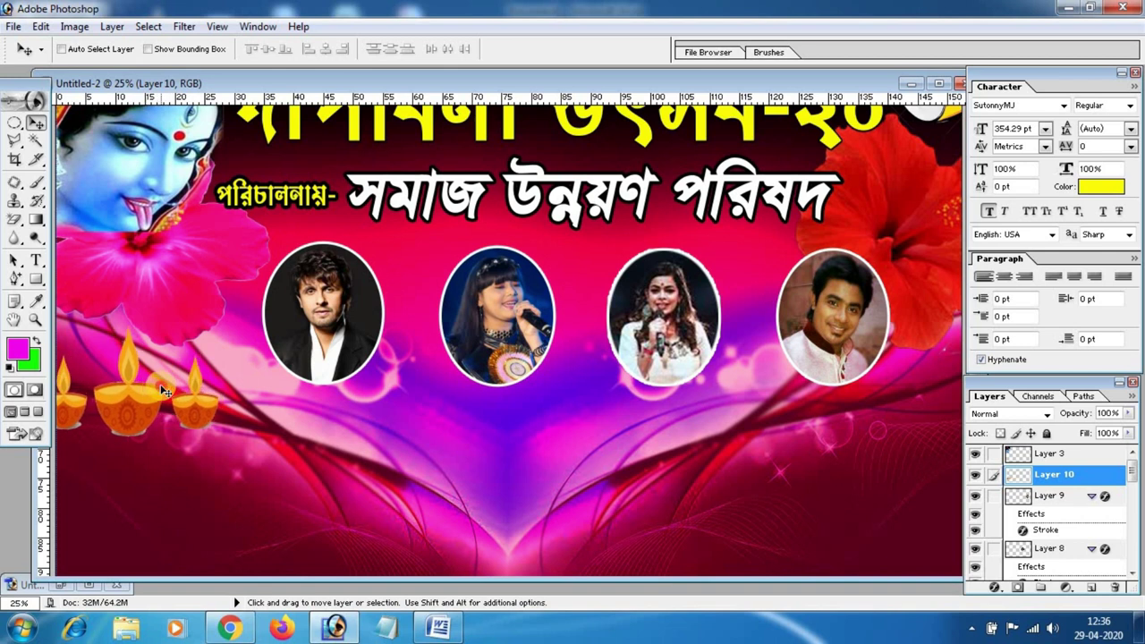
drag(162, 384, 162, 368)
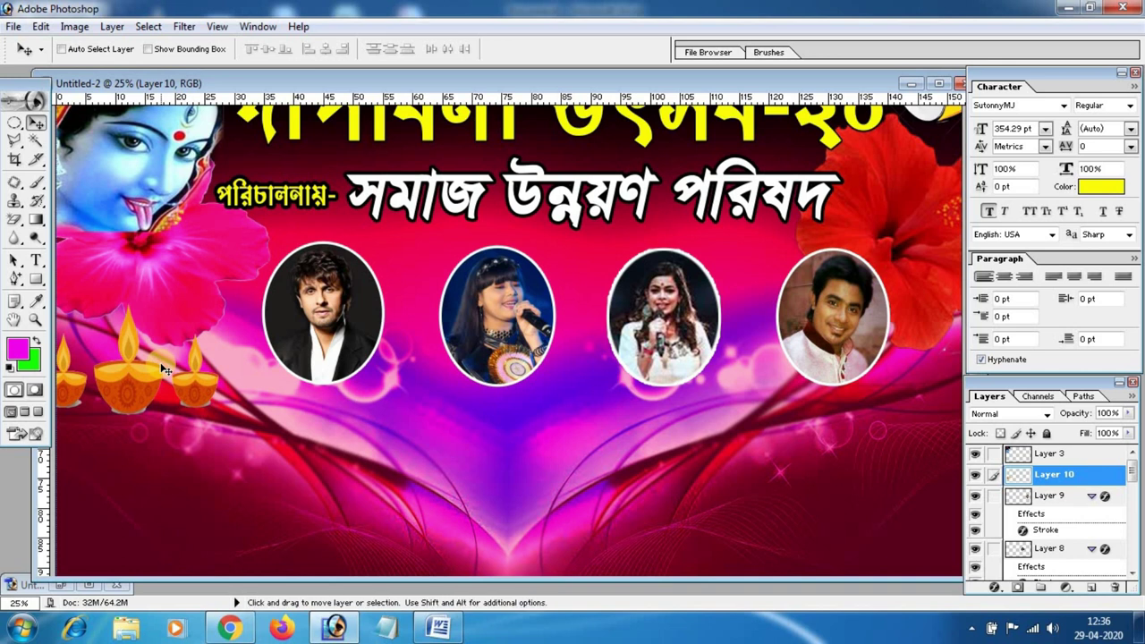
key(ctrl+t)
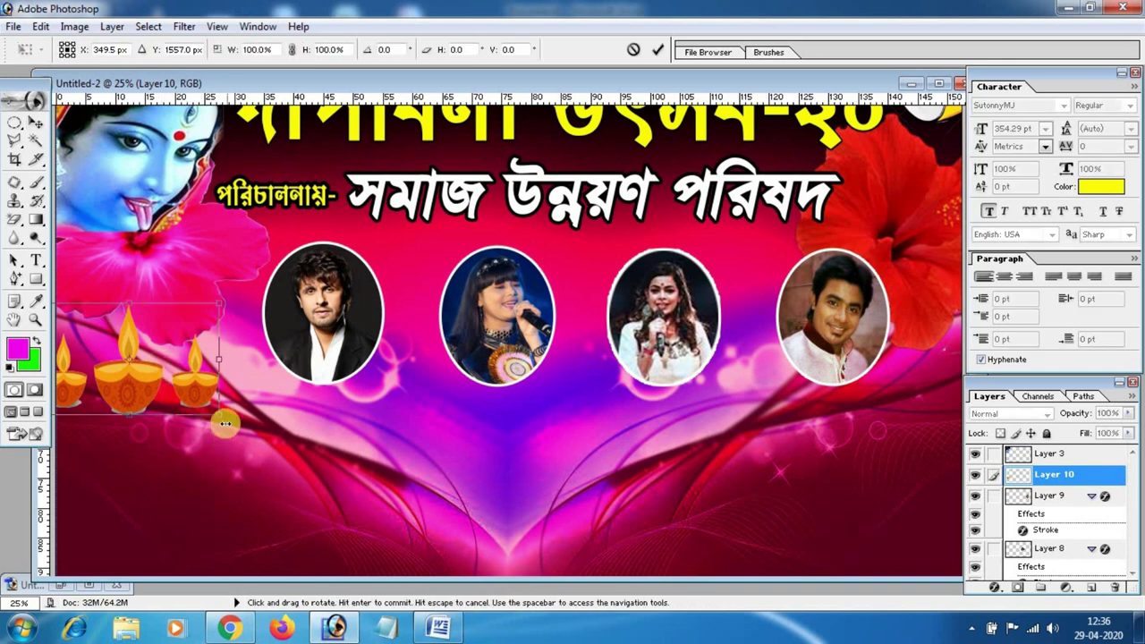
drag(221, 417, 224, 408)
key(Return)
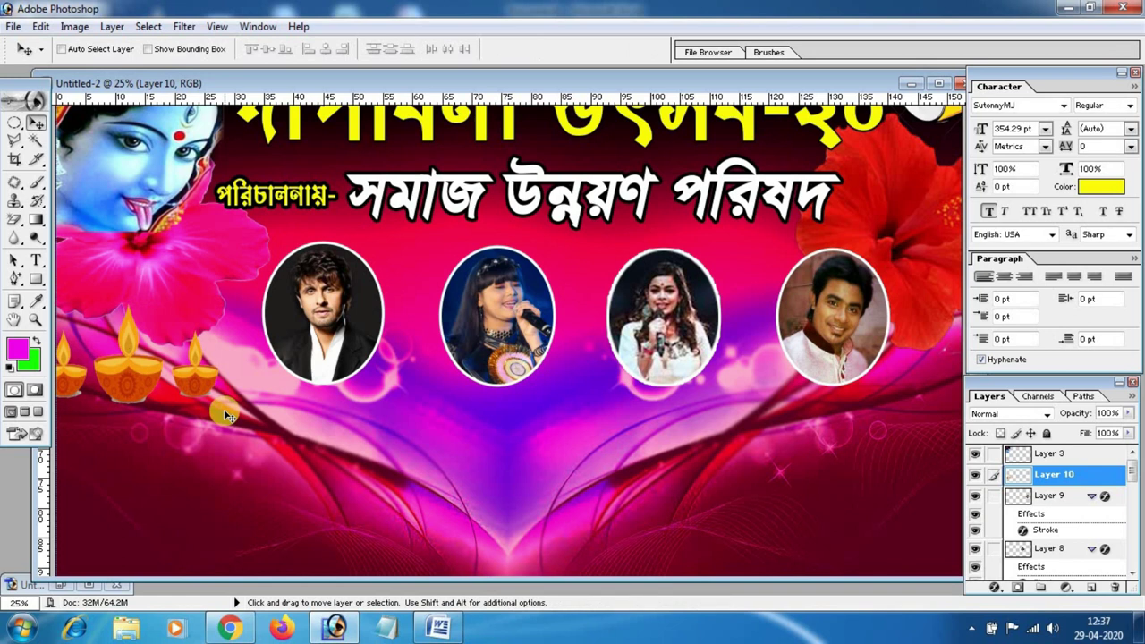
key(ctrl+minus)
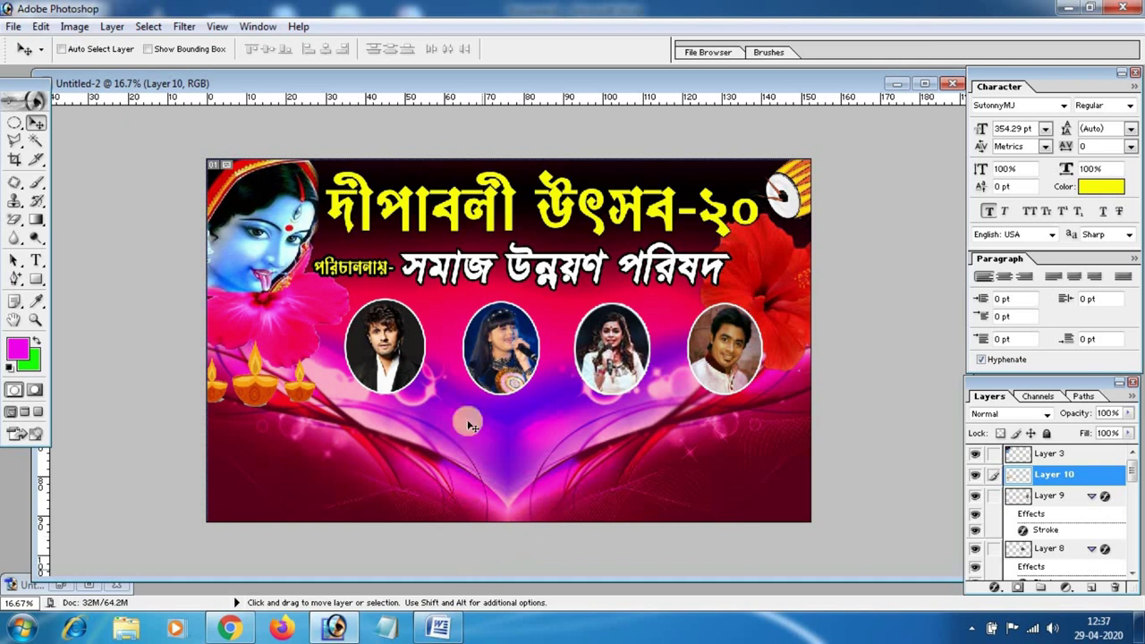
Add two horizontal guides beneath the portrait row to bound the bar strip
drag(465, 105, 466, 394)
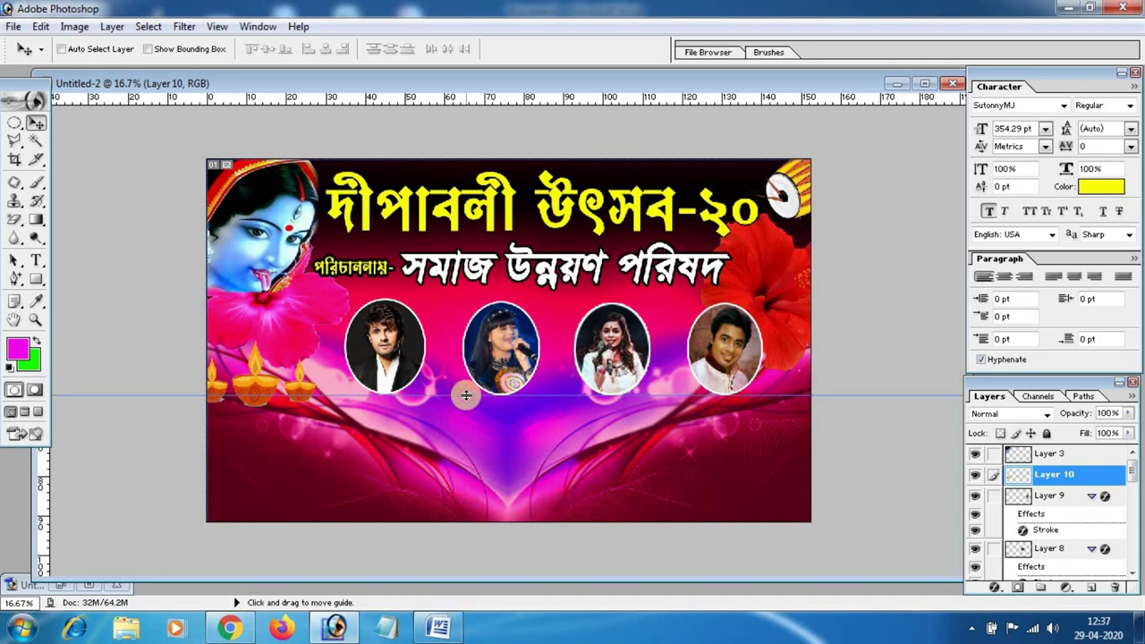
drag(466, 112, 466, 319)
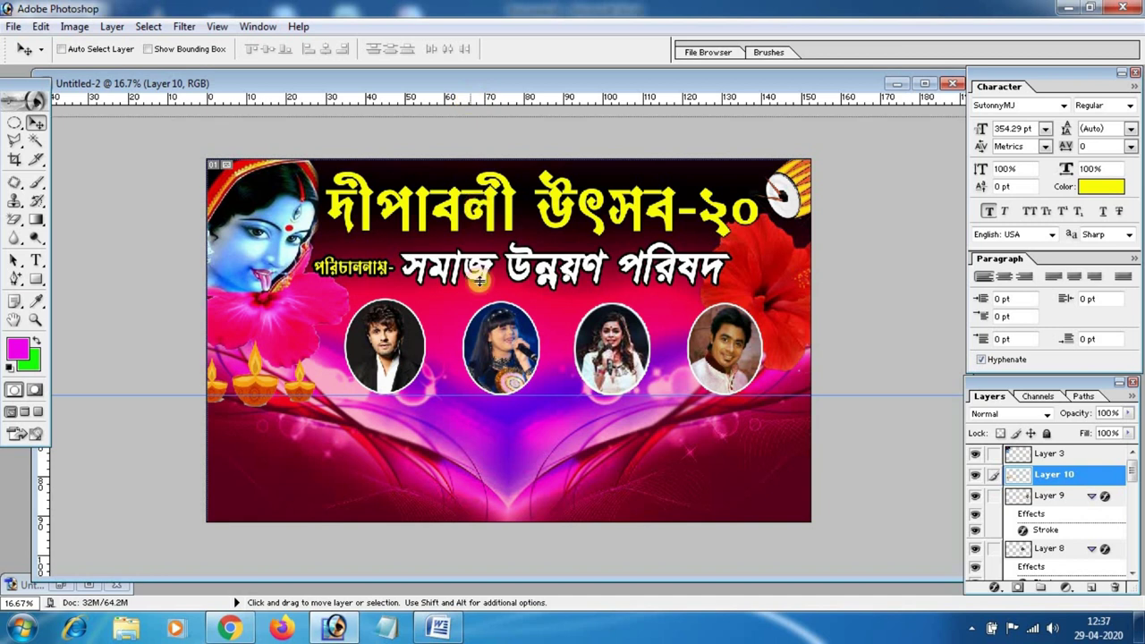
drag(470, 479, 461, 425)
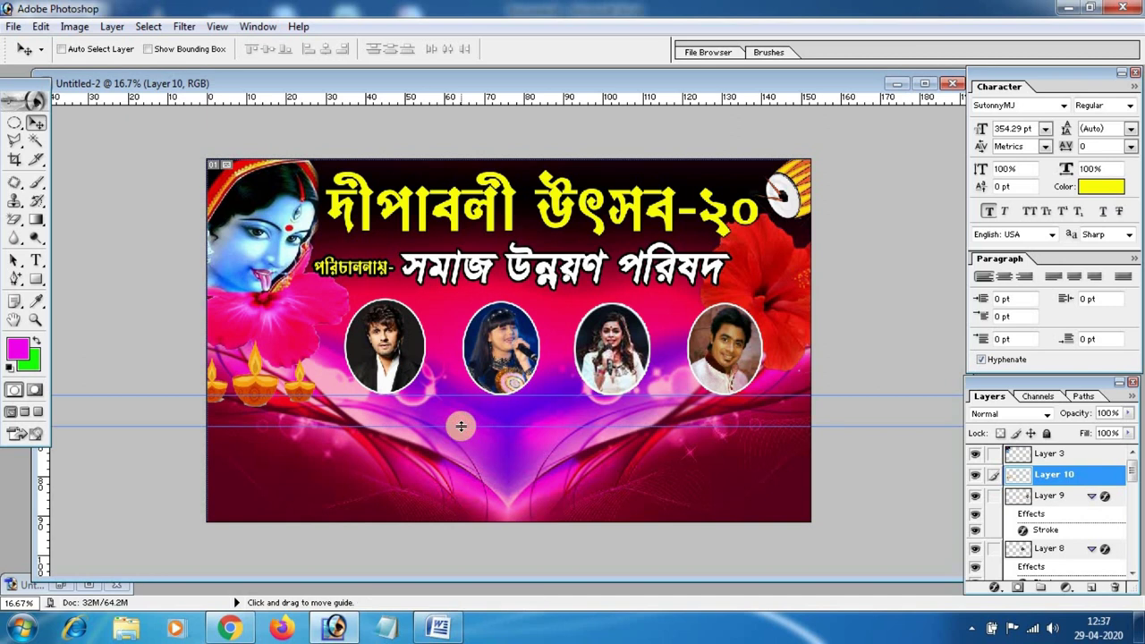
drag(461, 426, 461, 424)
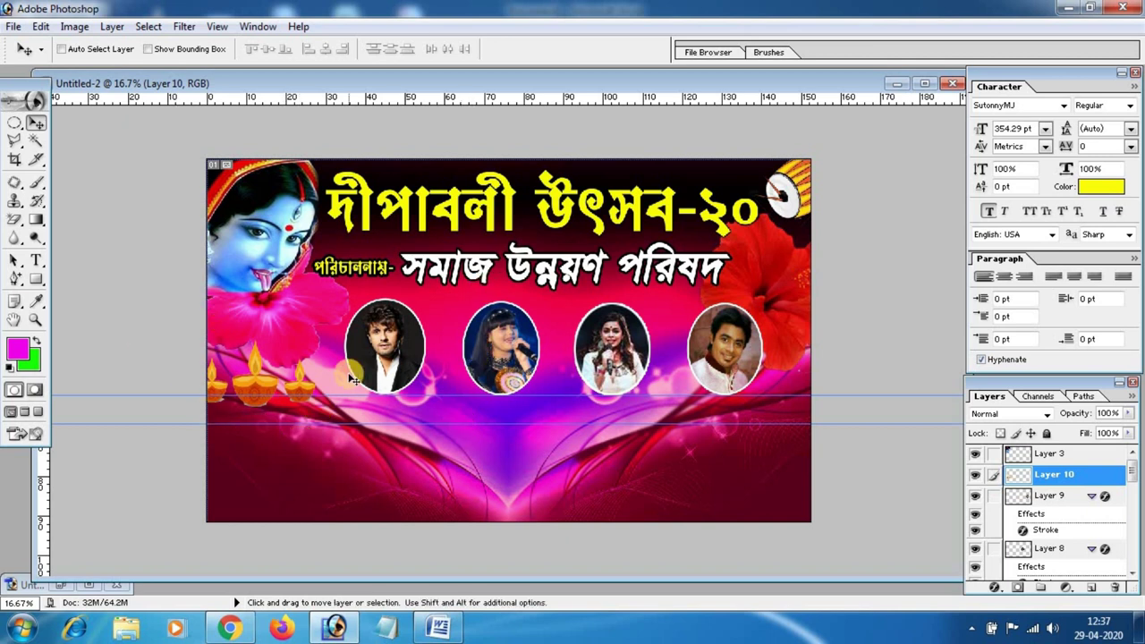
Zoom in twice on the portraits and the strip beneath them
key(ctrl+plus)
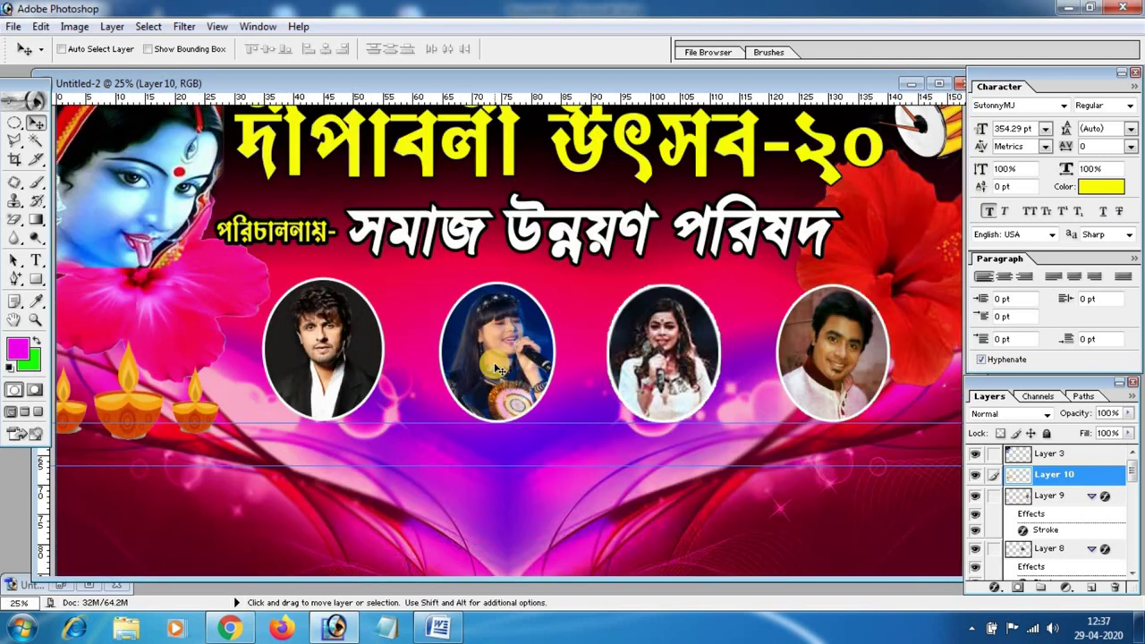
key(ctrl+plus)
drag(322, 582, 294, 584)
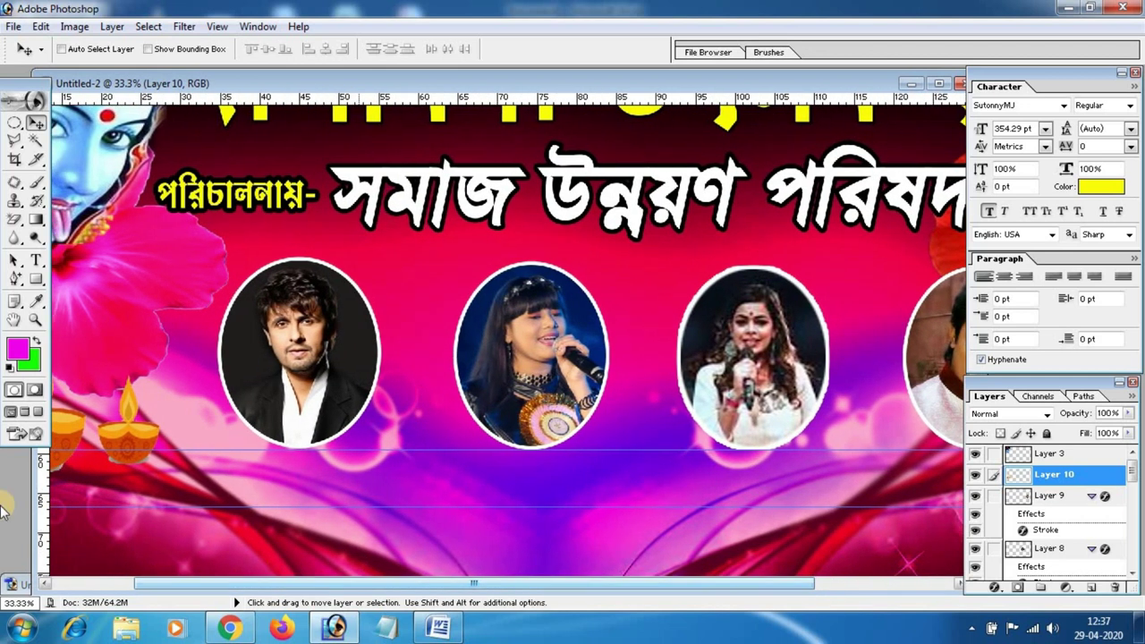
Draw a slanted parallelogram shape between the two guides with the Pen tool
drag(15, 282, 80, 277)
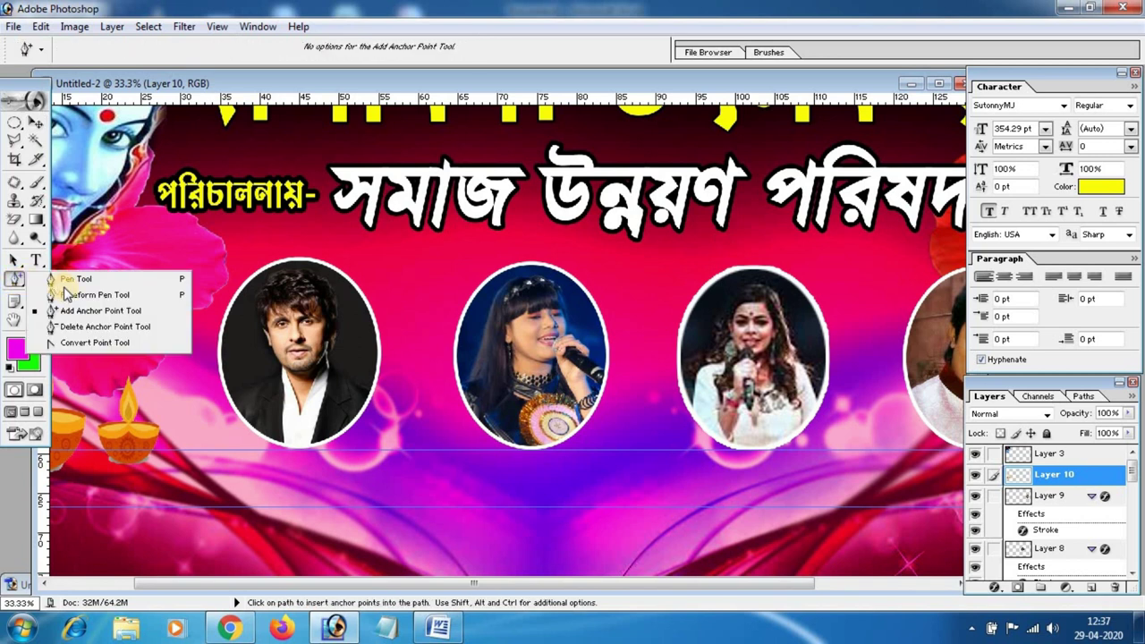
click(179, 457)
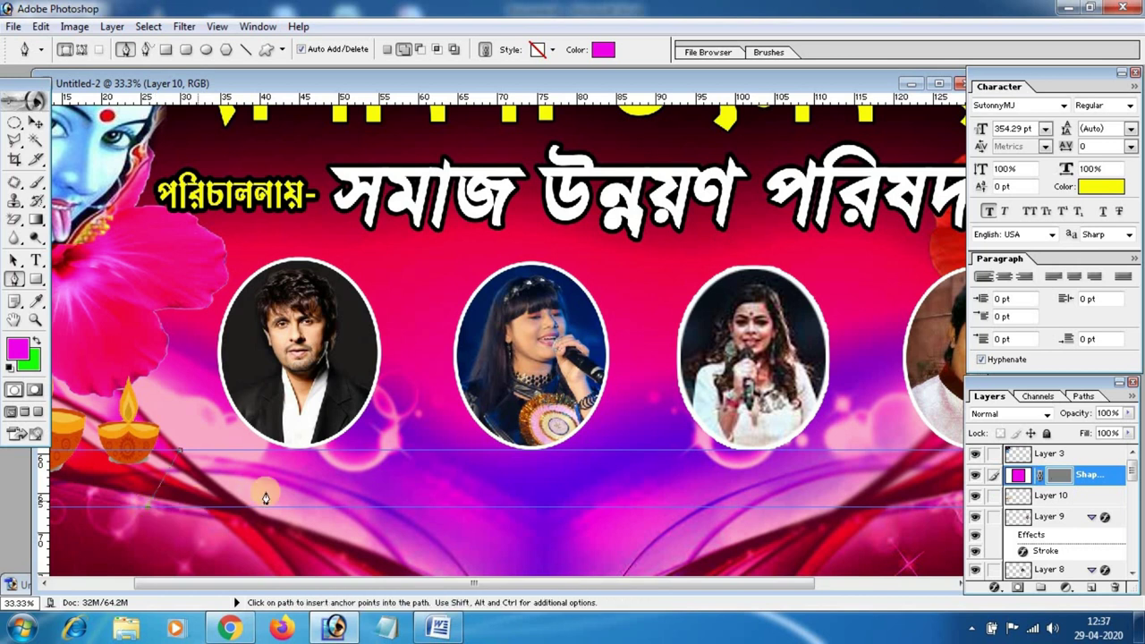
click(339, 508)
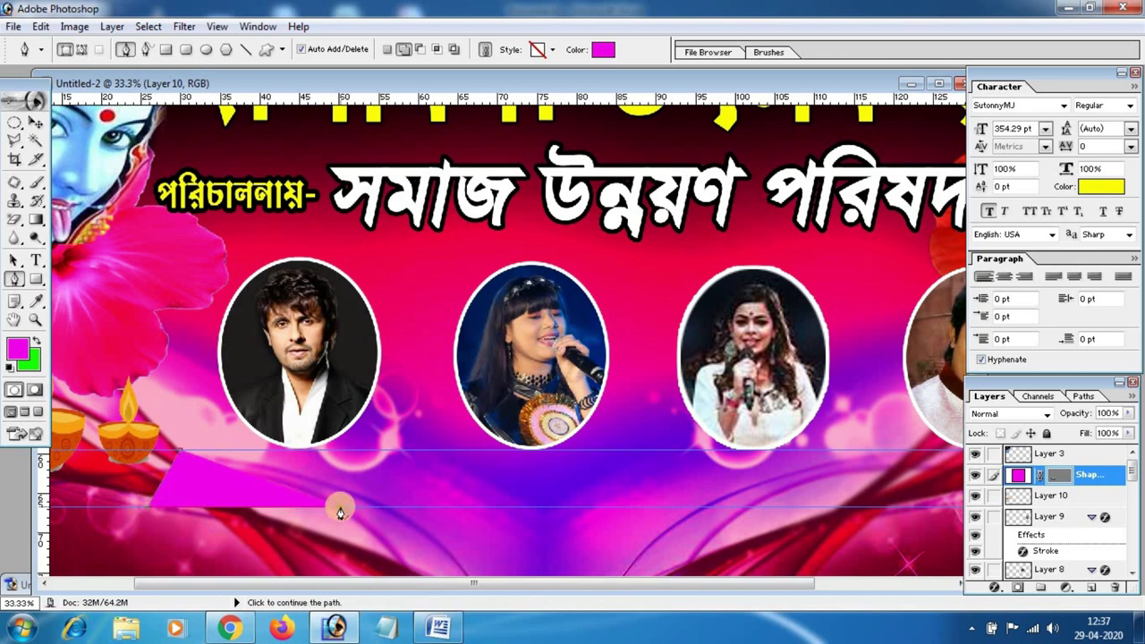
click(381, 453)
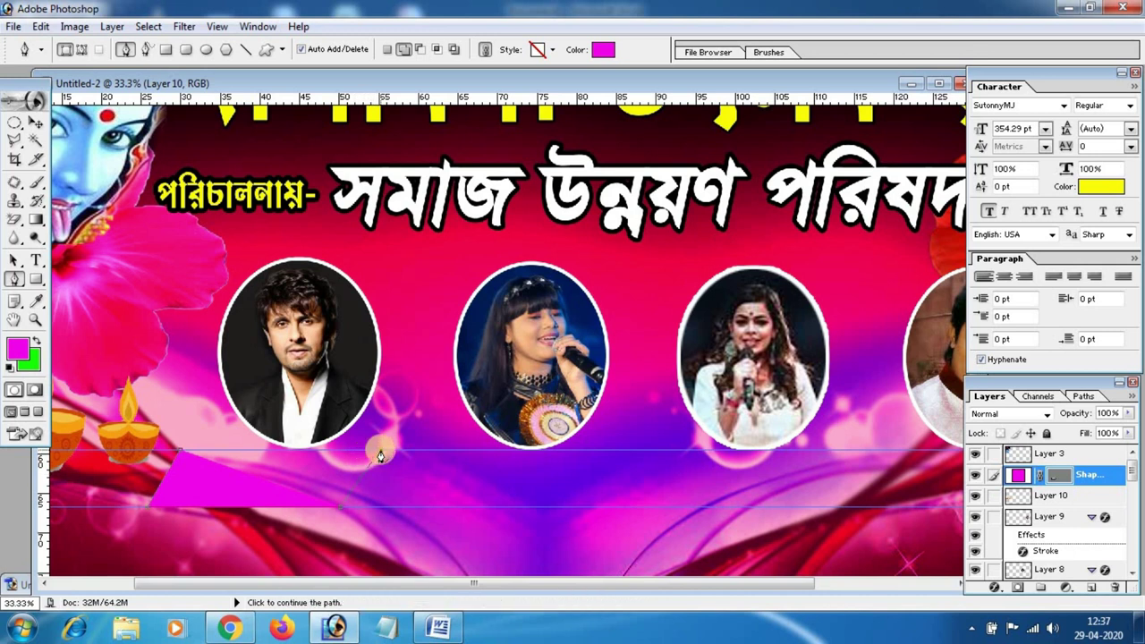
click(180, 454)
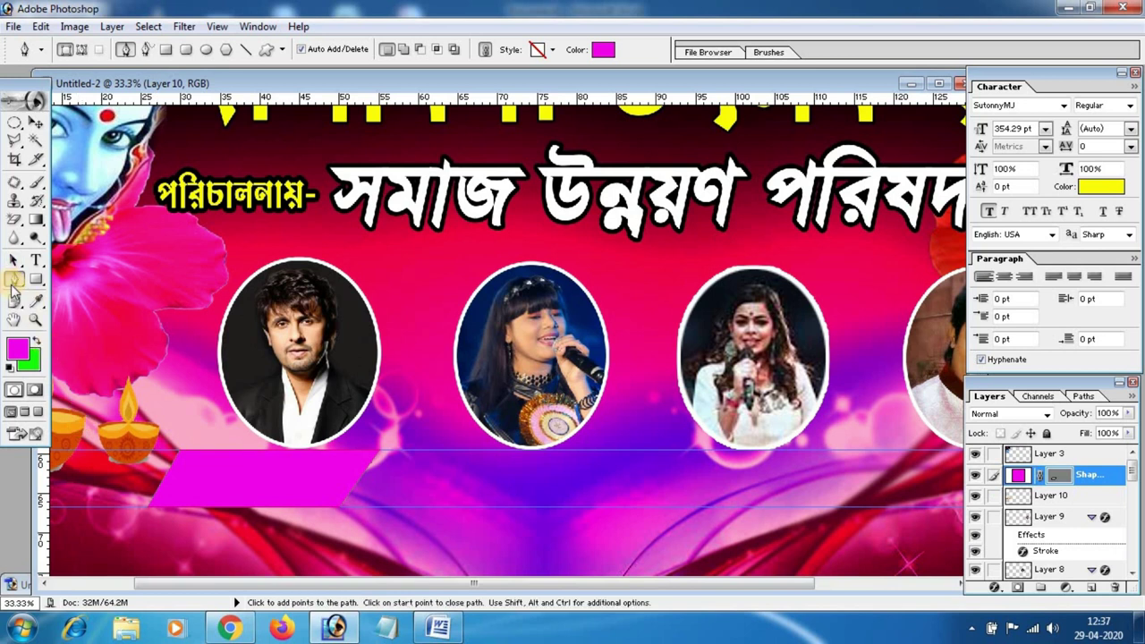
right_click(12, 285)
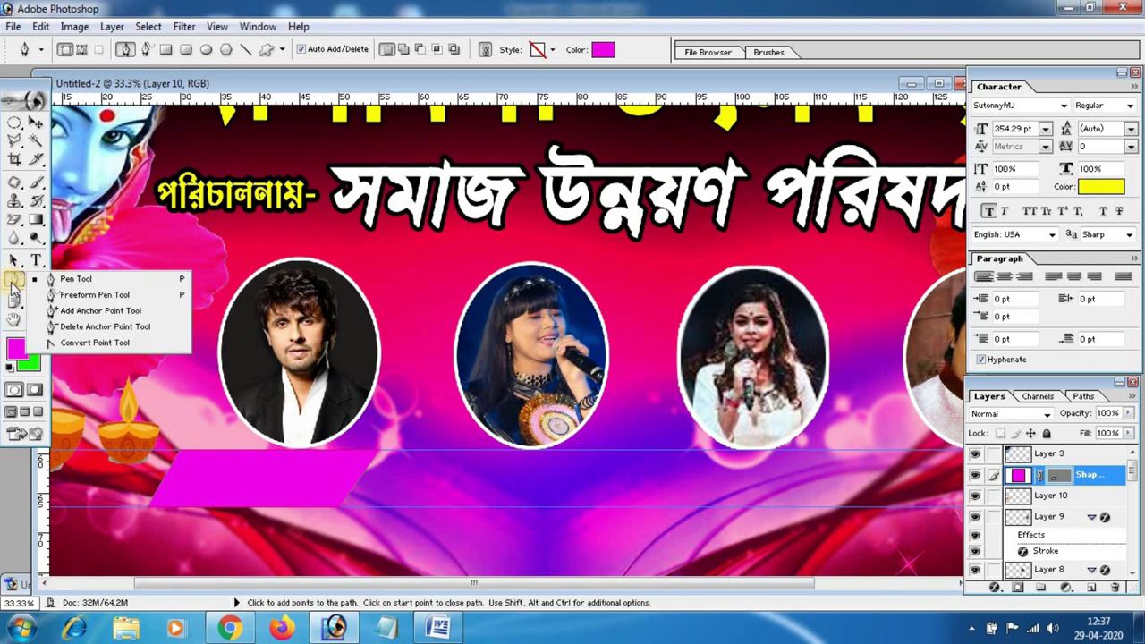
click(65, 312)
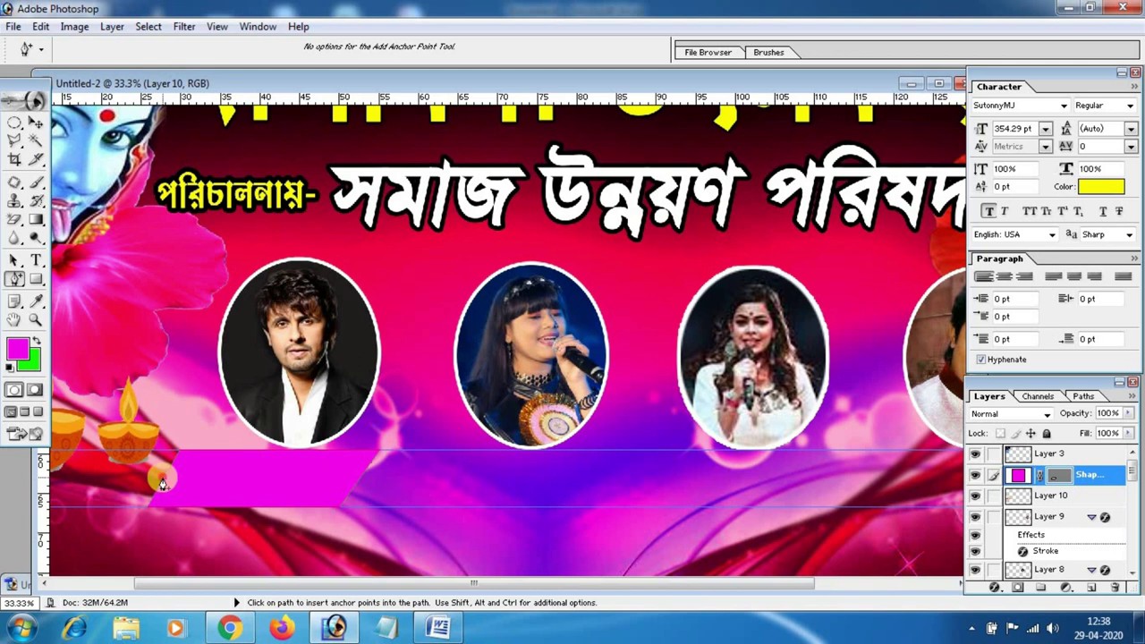
Add an anchor on the bar's left edge and curve its left and bottom-right corners
click(163, 478)
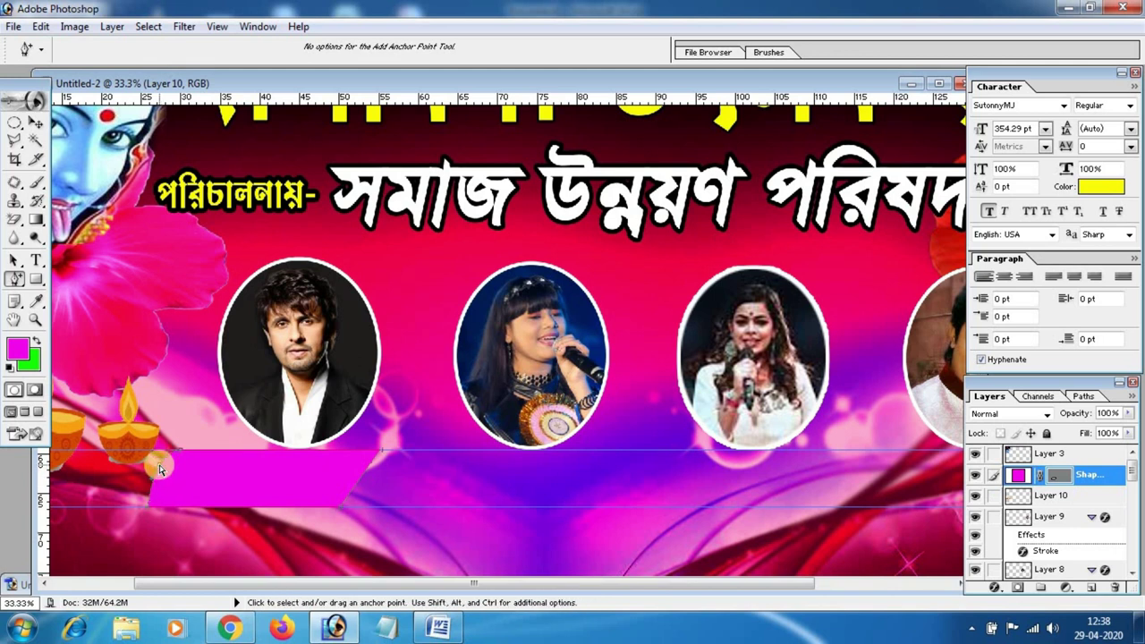
drag(161, 475, 143, 510)
drag(142, 510, 187, 455)
drag(197, 458, 337, 476)
click(359, 483)
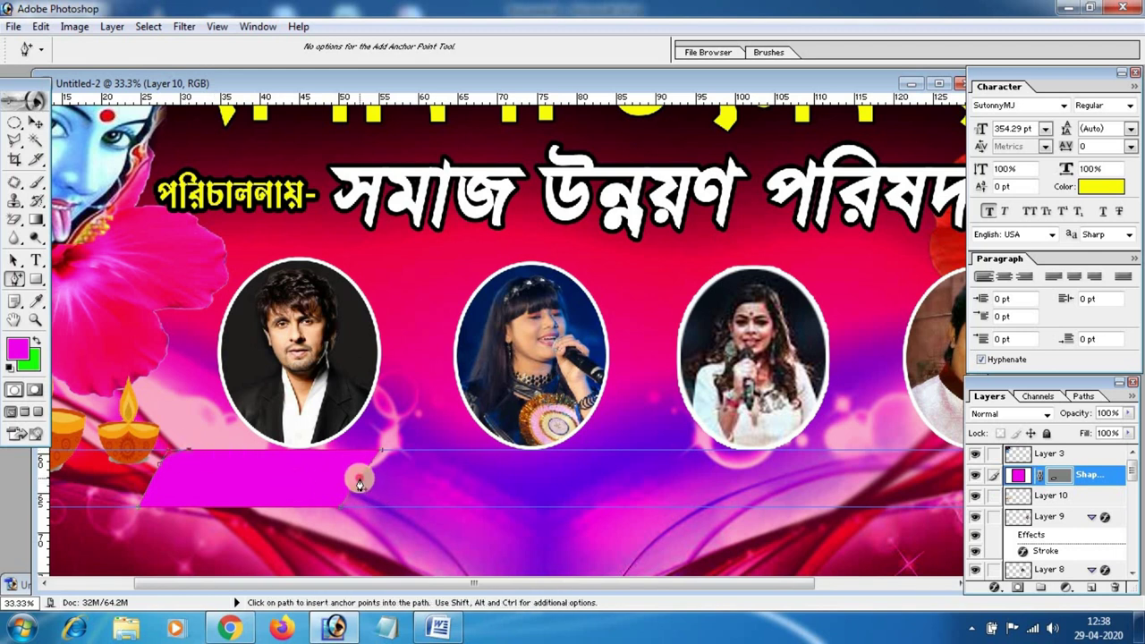
mouse_move(365, 481)
mouse_down()
mouse_move(366, 501)
mouse_move(340, 512)
mouse_move(364, 491)
mouse_up()
Refine the curve of the bar's right edge and hide the path outline
click(381, 453)
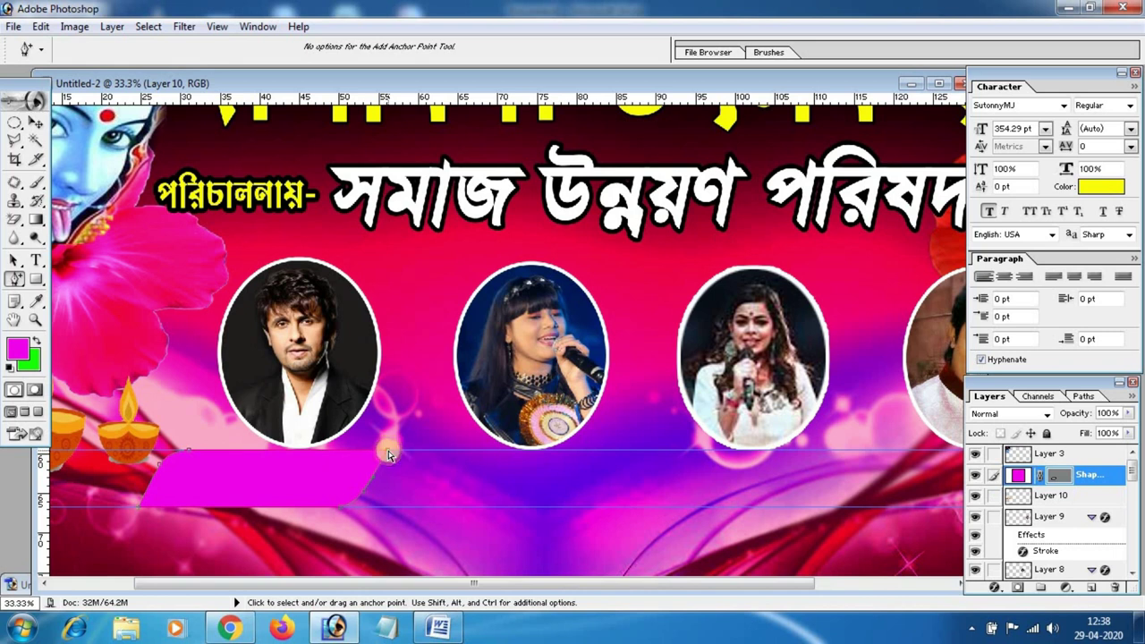
click(367, 492)
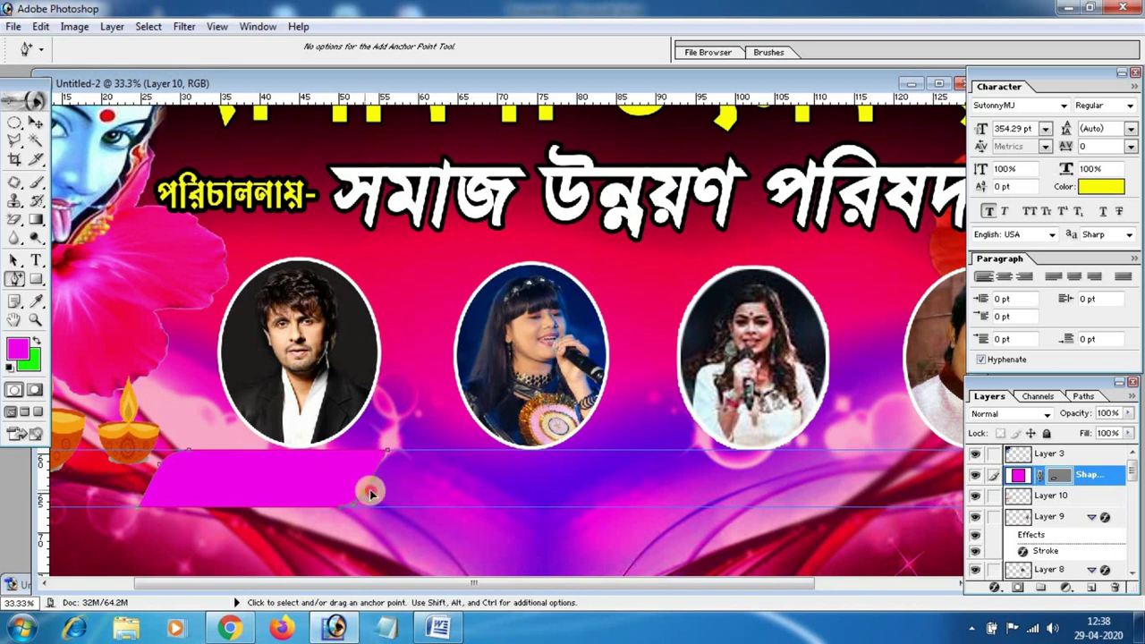
drag(372, 493, 369, 491)
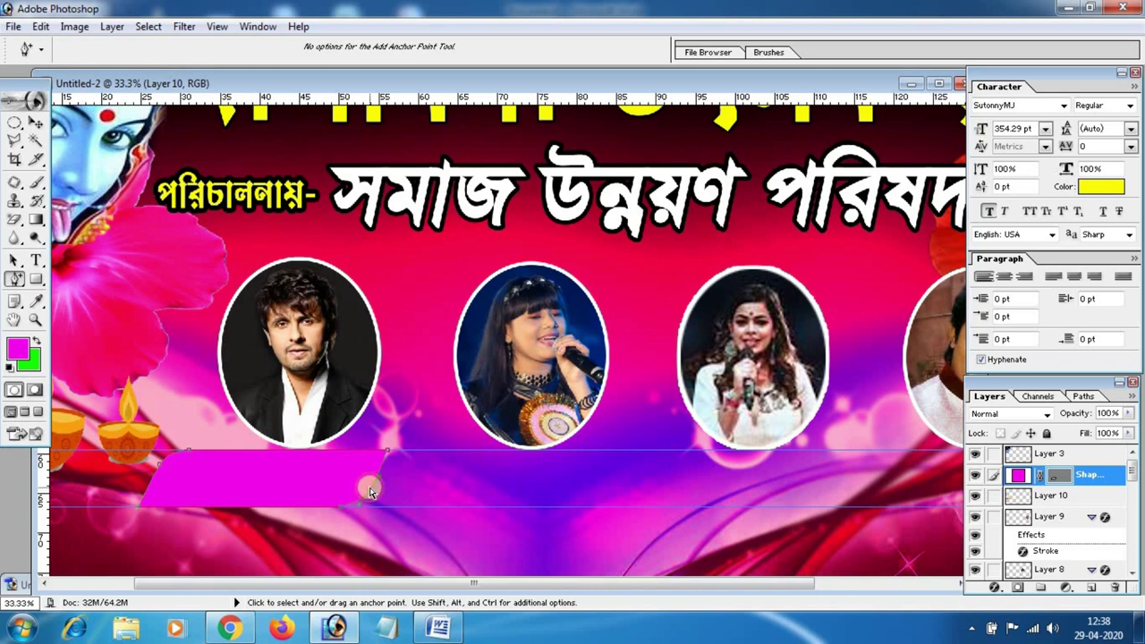
key(Return)
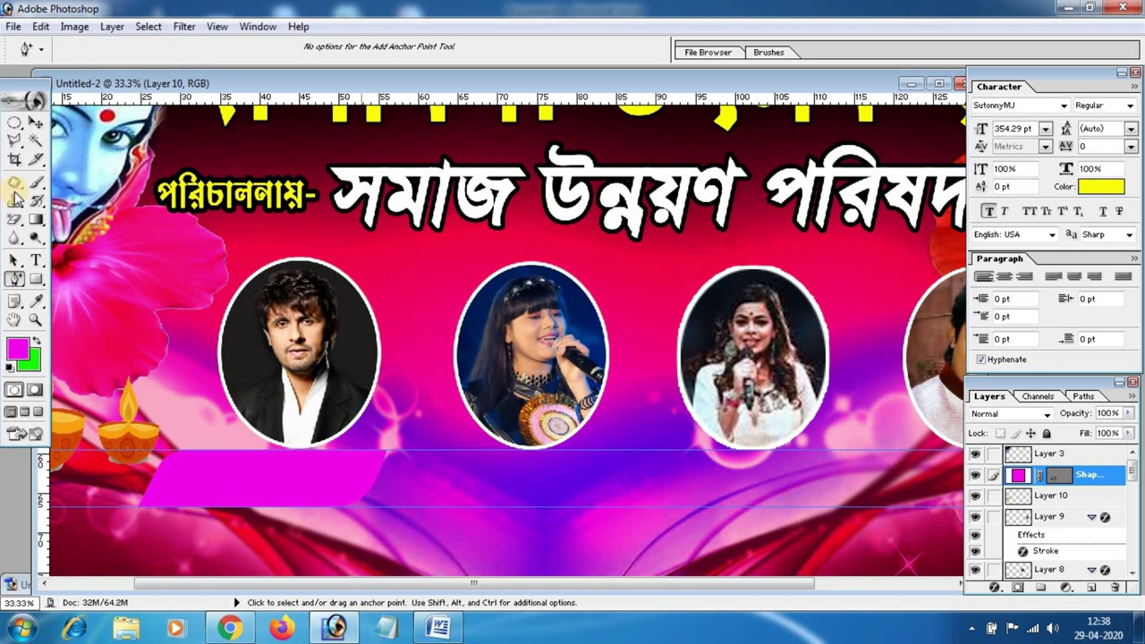
click(36, 122)
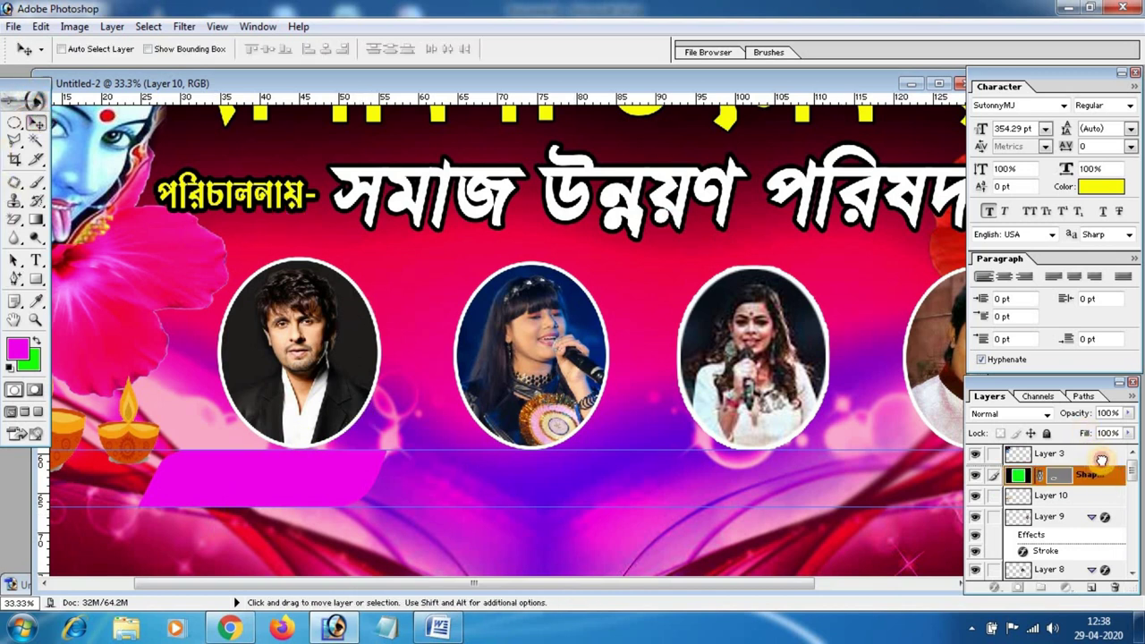
Move the bar's shape layer to the top of the stack and fill it red (FE0000)
drag(1104, 483, 1101, 455)
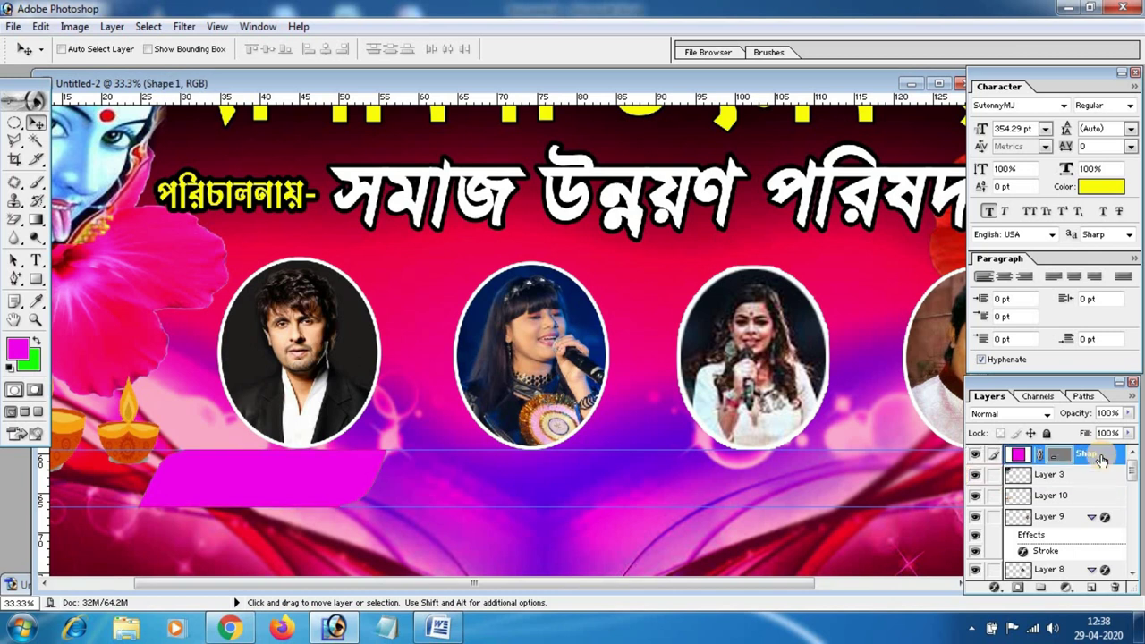
double_click(1018, 457)
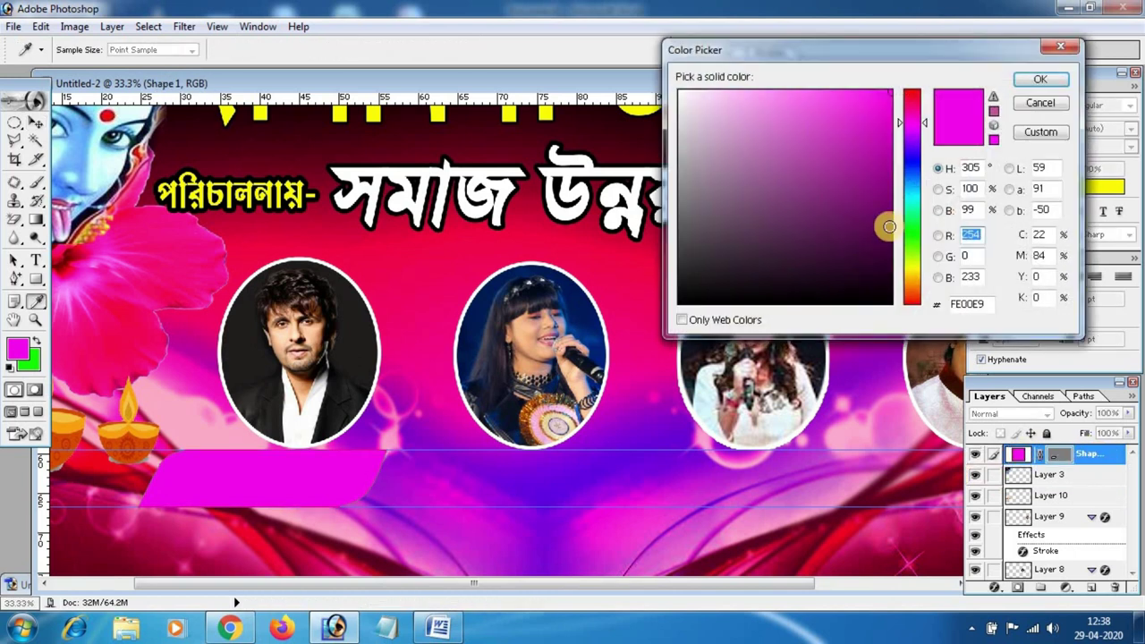
drag(913, 102, 913, 92)
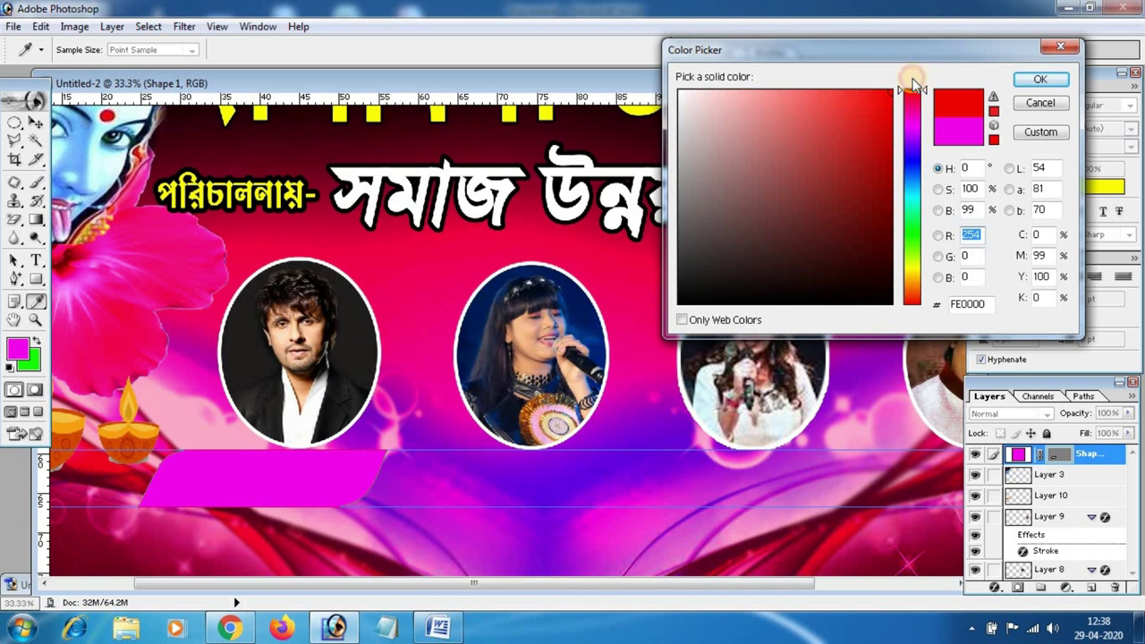
click(1040, 79)
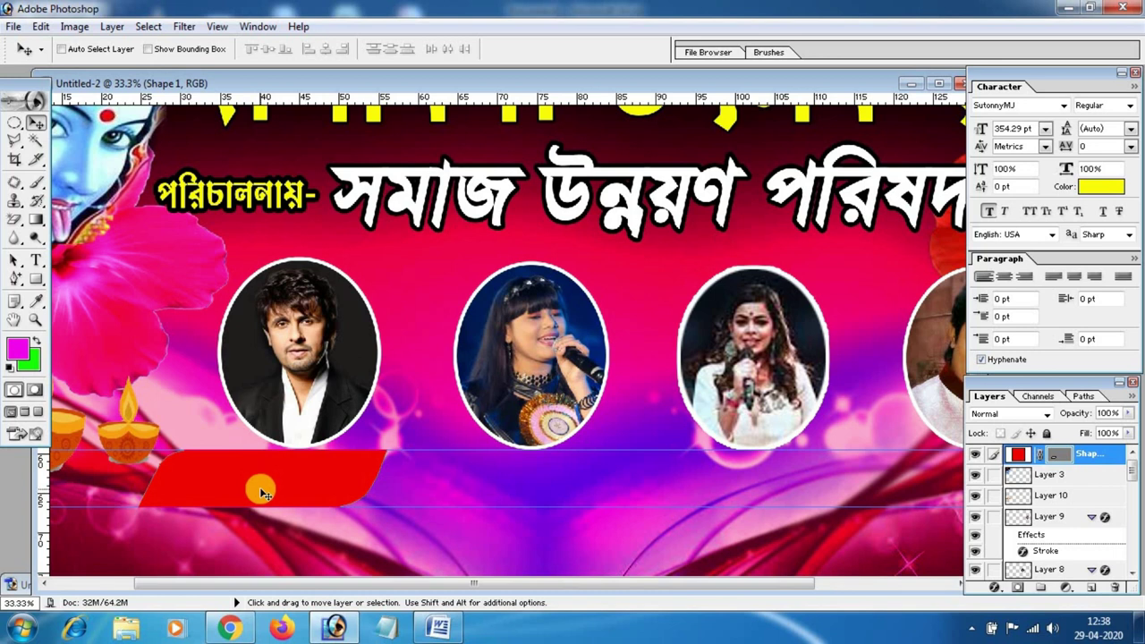
key(ctrl+minus)
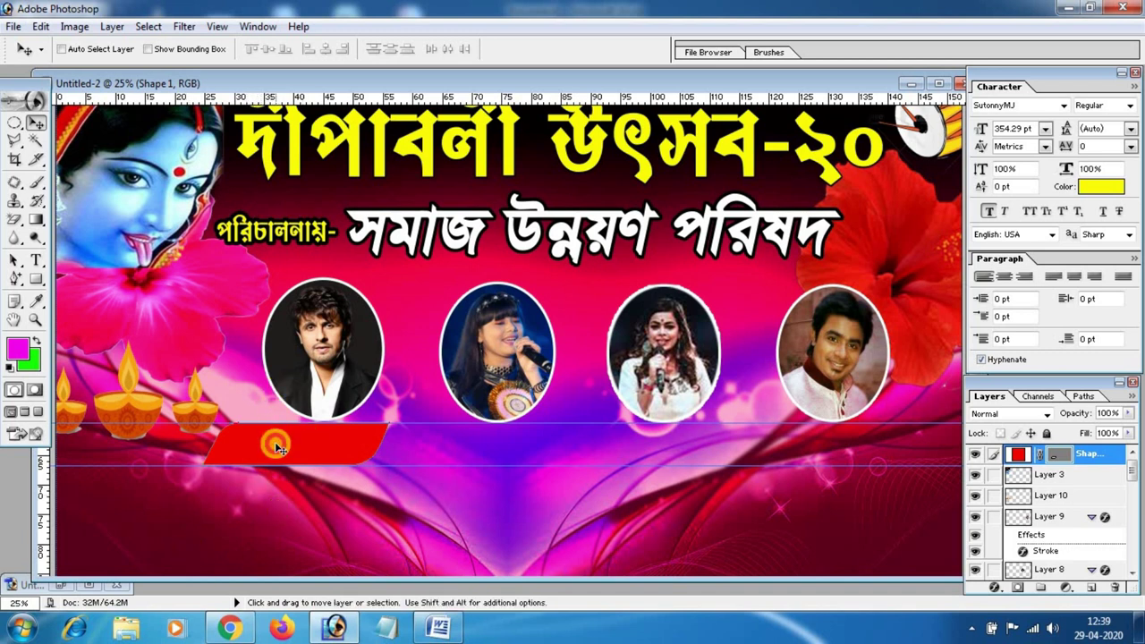
Duplicate the red slanted bar three times, spacing the copies beneath the remaining portraits
key(alt)
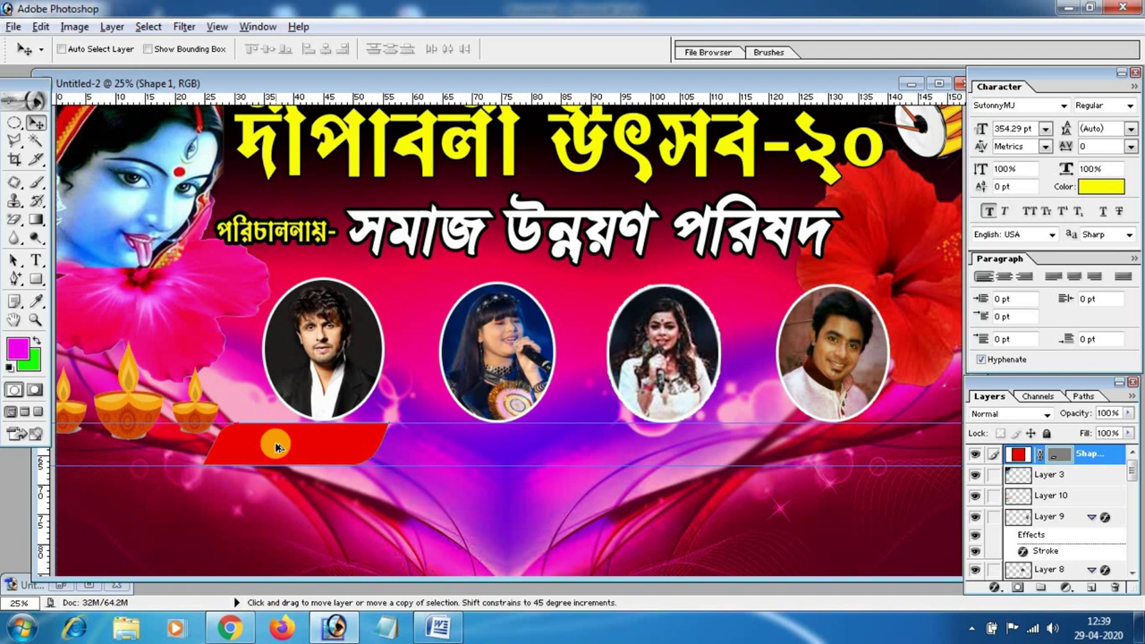
drag(276, 448, 462, 450)
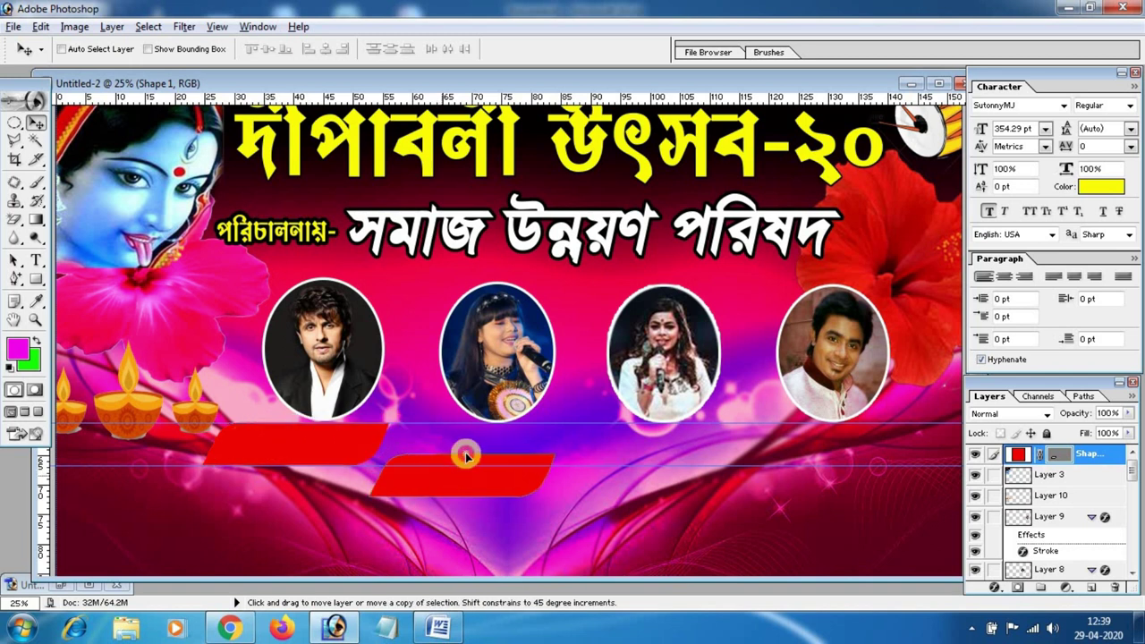
drag(462, 450, 640, 452)
key(alt)
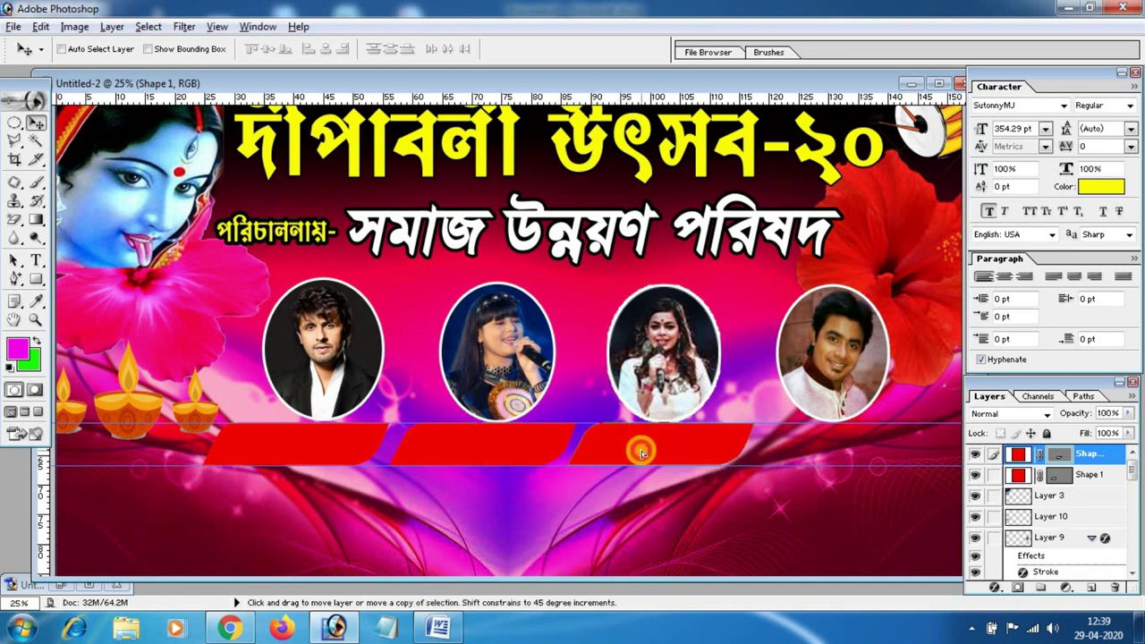
drag(641, 452, 825, 459)
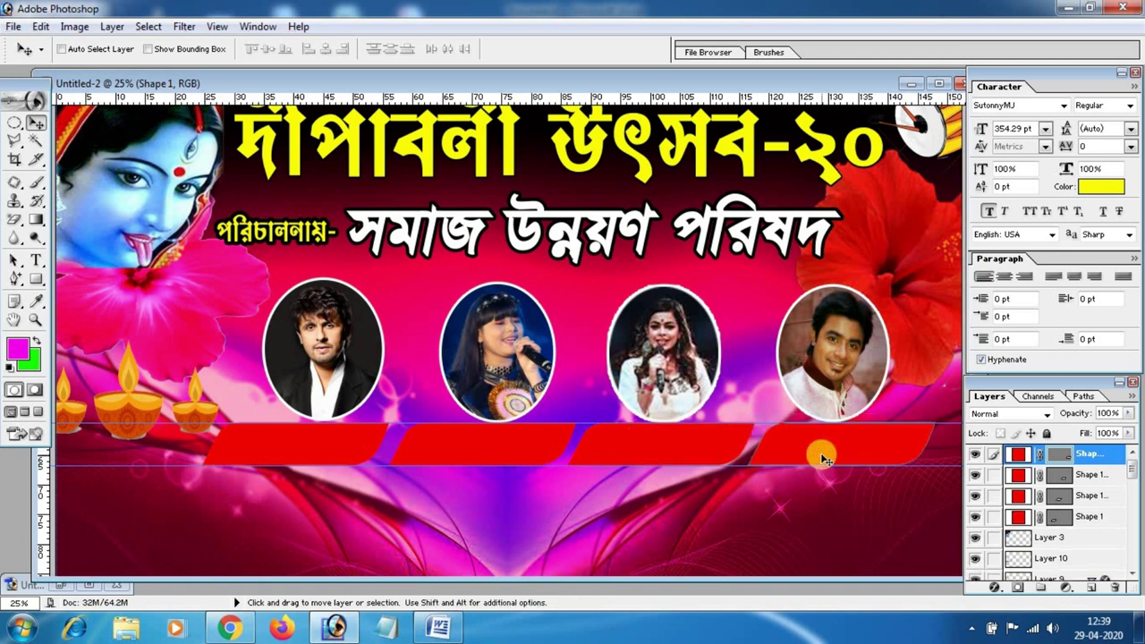
key(ctrl+minus)
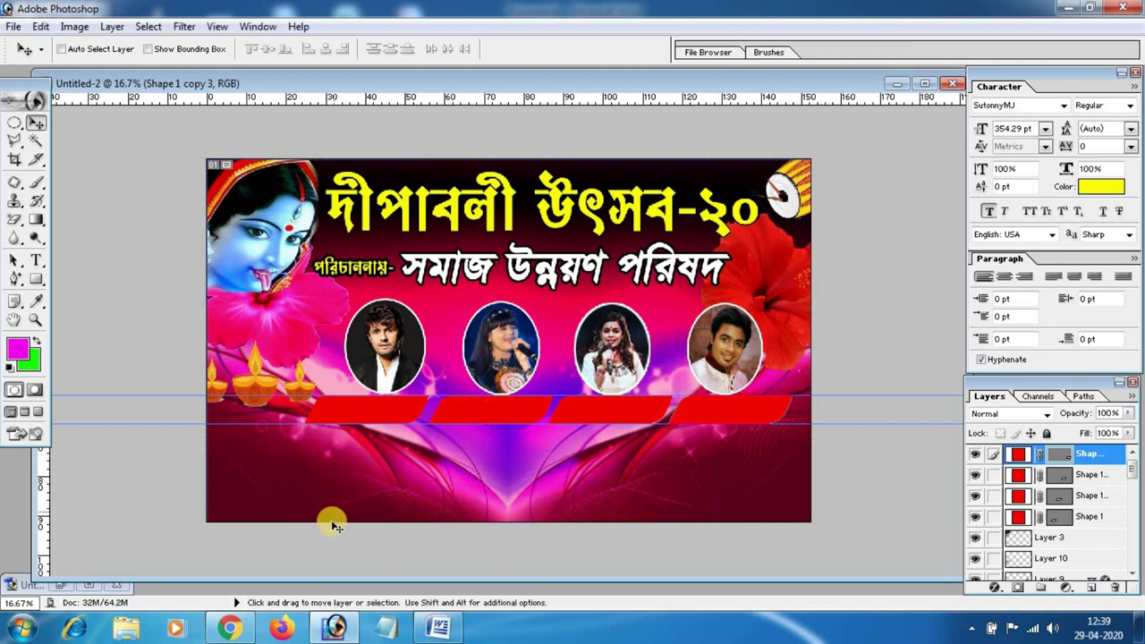
key(ctrl+plus)
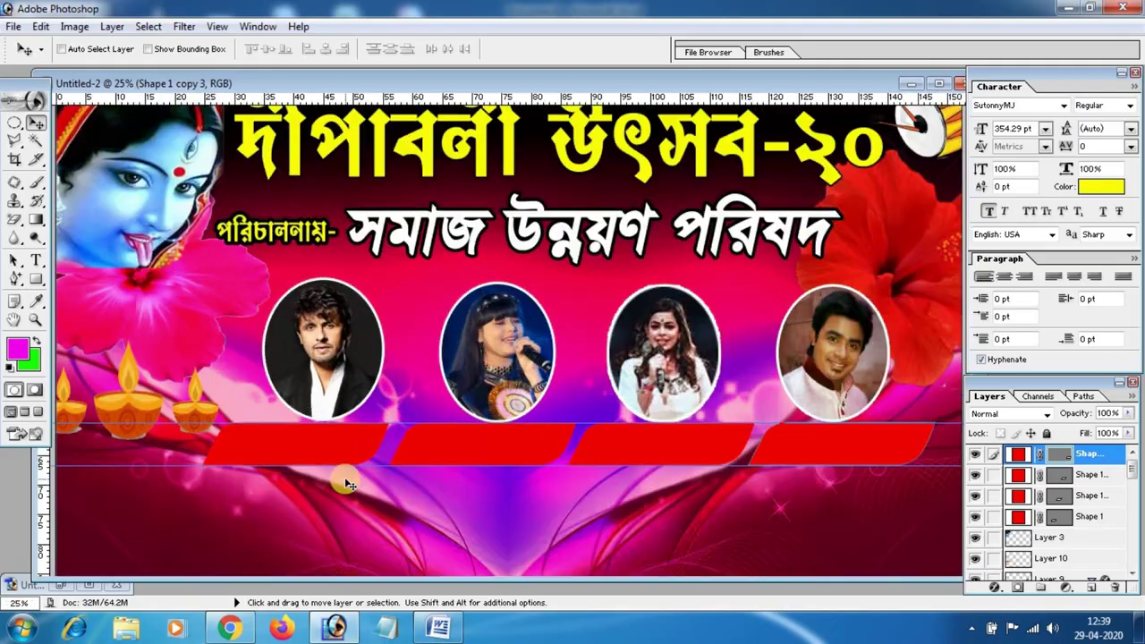